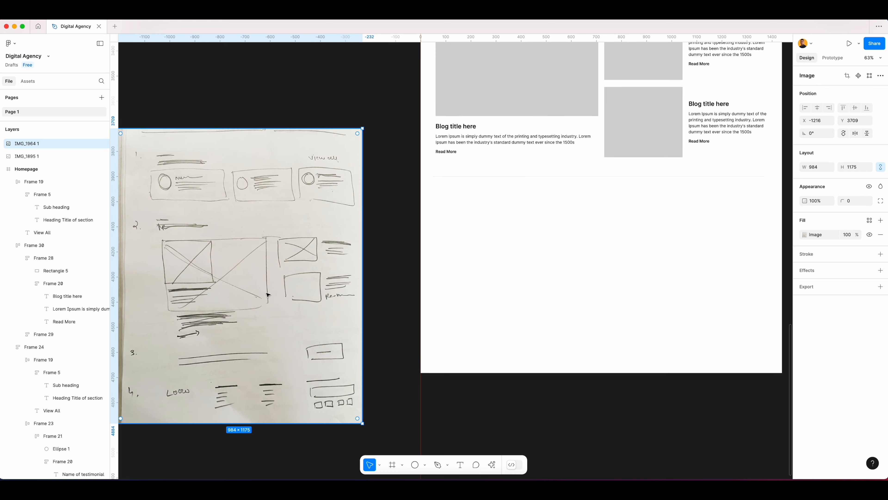
Duplicate the section row with heading, paragraph and button, and place the copy below the blog section's divider line.
scroll(546, 264, "down", 3)
left_click_drag(584, 258, 500, 268)
left_click_drag(520, 233, 511, 280)
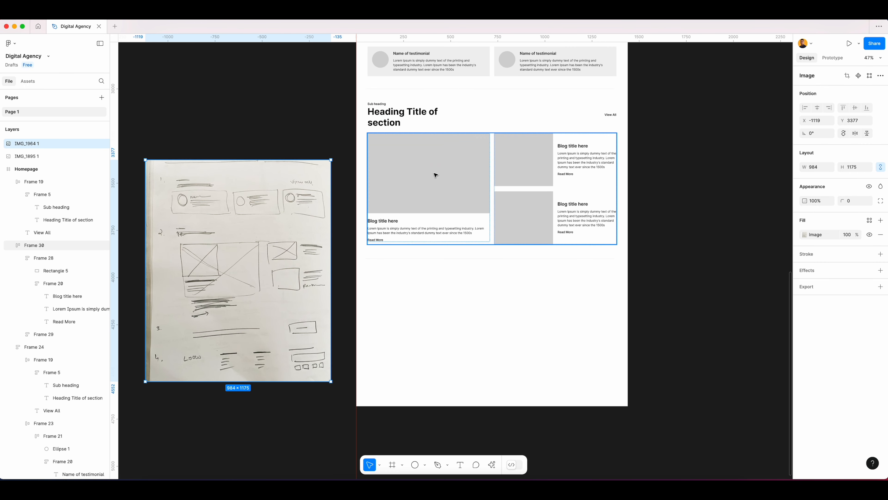
left_click(391, 118)
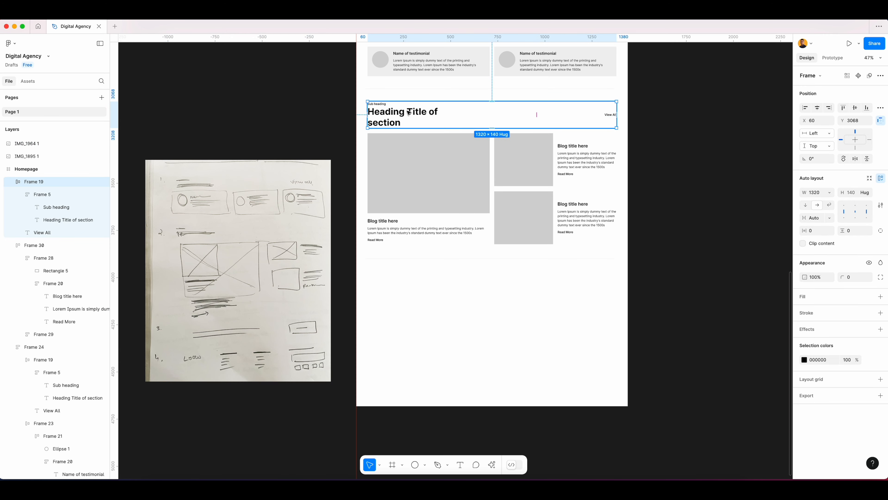
scroll(455, 124, "up", 3)
scroll(458, 136, "up", 3)
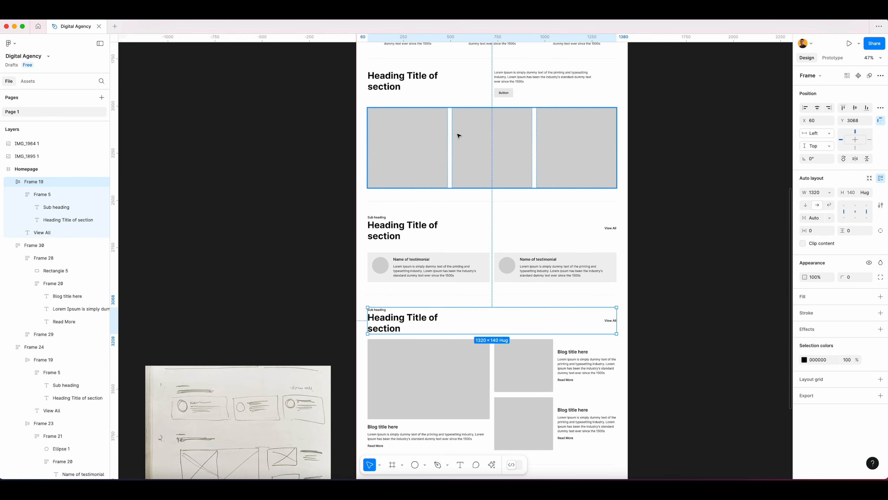
scroll(458, 135, "down", 3)
left_click(459, 104)
left_click_drag(459, 104, 451, 331)
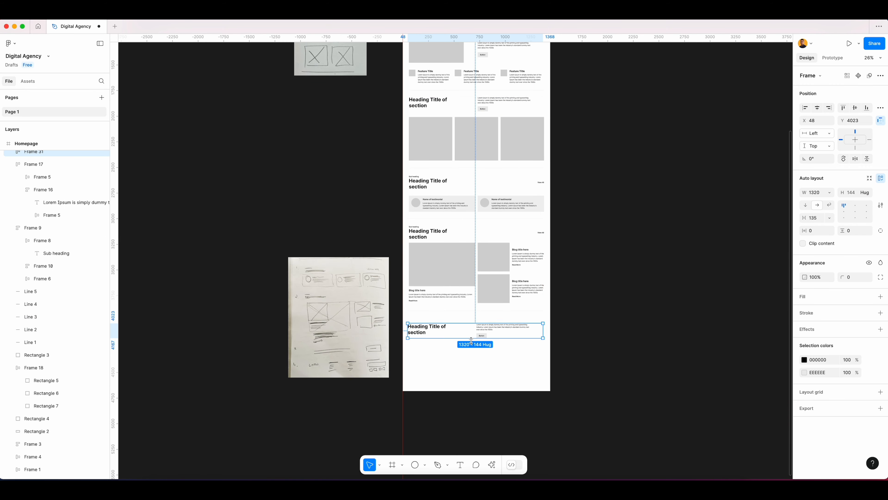
scroll(451, 331, "up", 5)
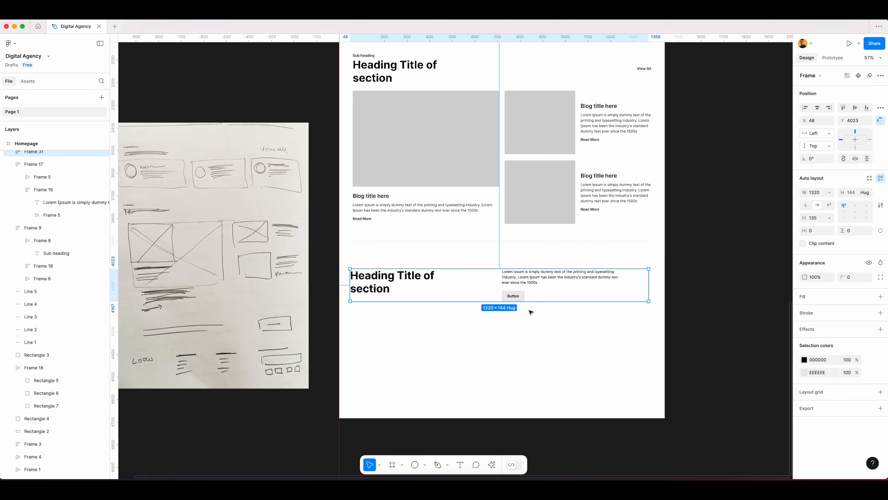
Delete the paragraph text from the copied row and set the width of the button's frame to hug contents.
left_click(525, 279, "super")
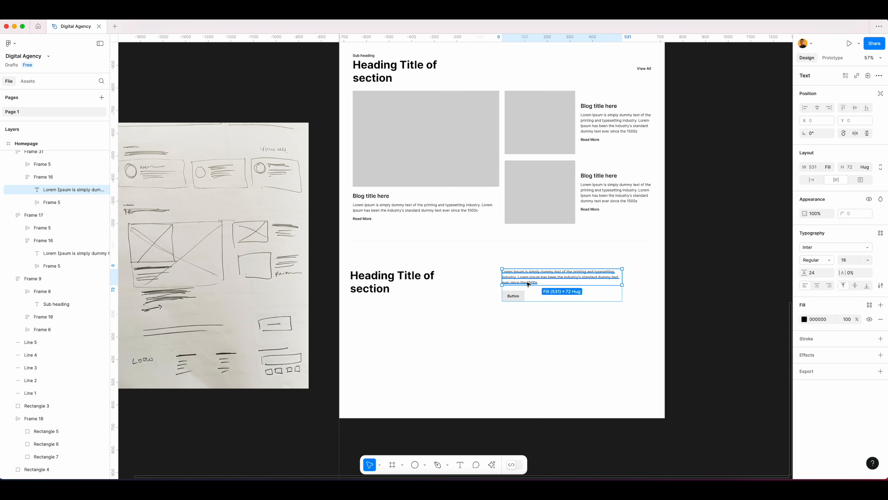
key("Delete")
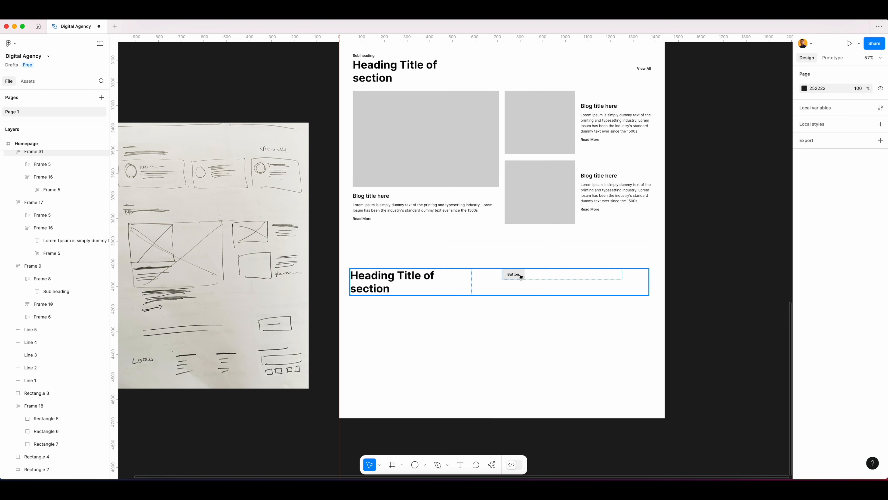
left_click(555, 281)
left_click(829, 167)
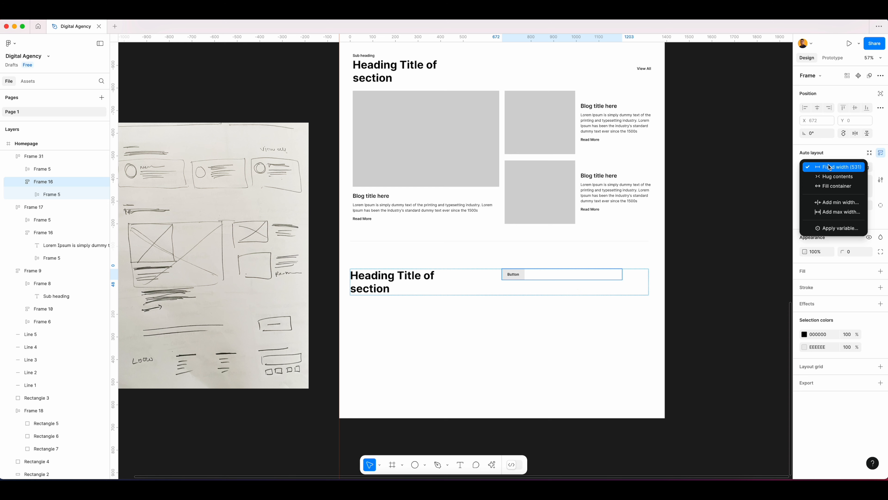
left_click(827, 174)
Set the copied row's auto layout gap to Auto so the heading and button sit at opposite ends.
left_click(558, 289)
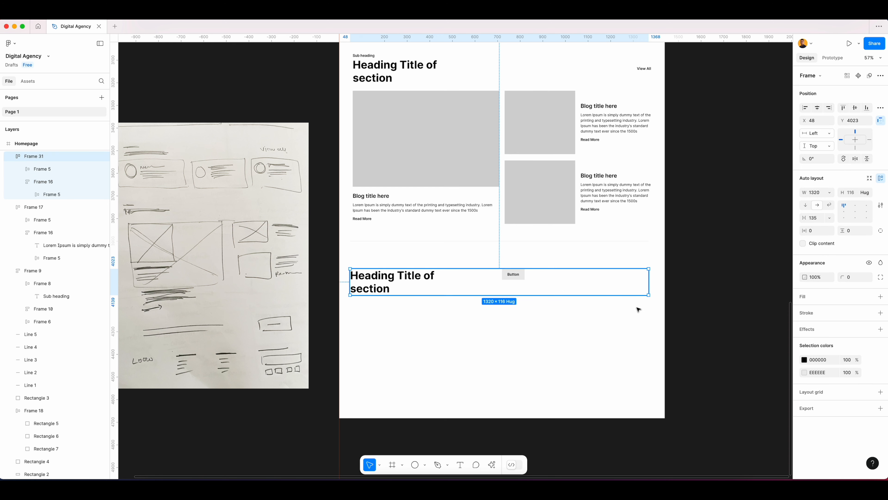
type("auto")
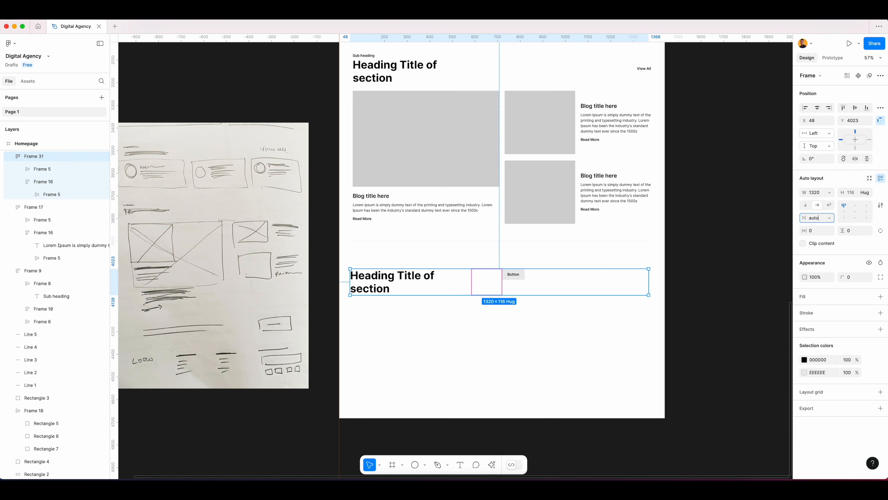
key("Tab")
left_click(512, 327)
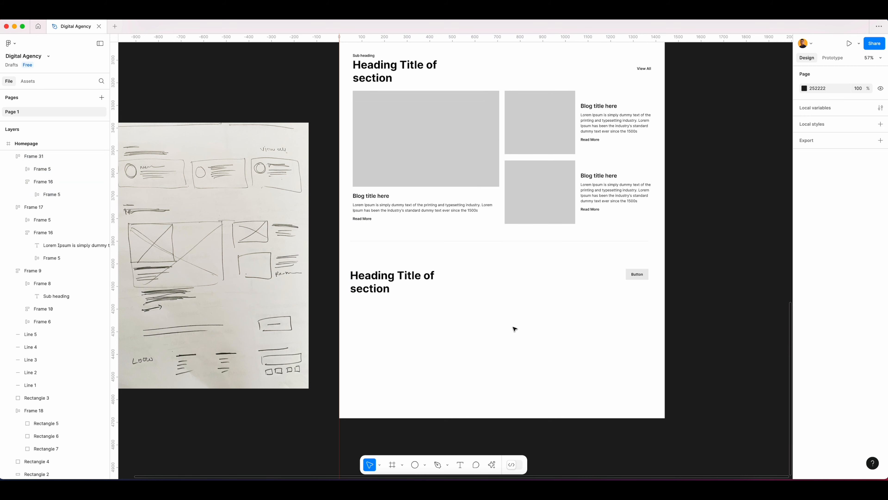
Show the layout grids and move the copied row to X 60, aligned with the first grid column.
scroll(513, 327, "down", 3)
left_click(482, 291)
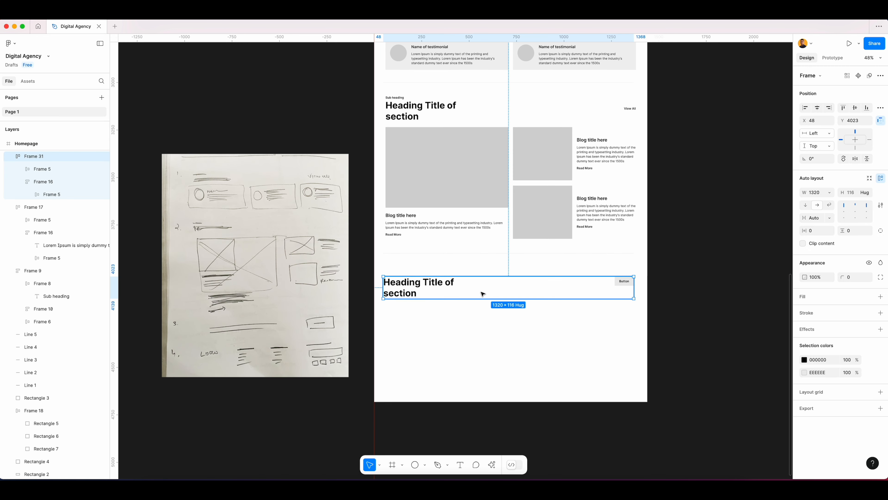
key("ctrl+shift+4")
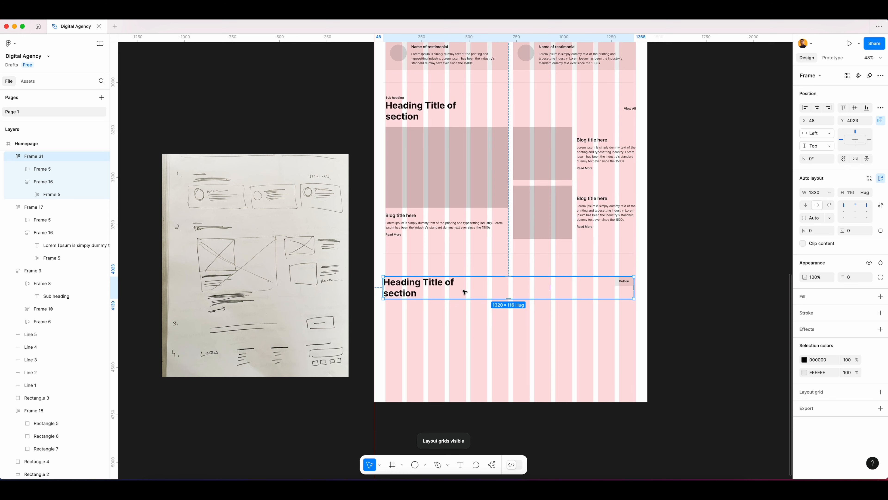
scroll(456, 294, "up", 10)
left_click_drag(421, 286, 426, 286)
scroll(500, 303, "down", 5)
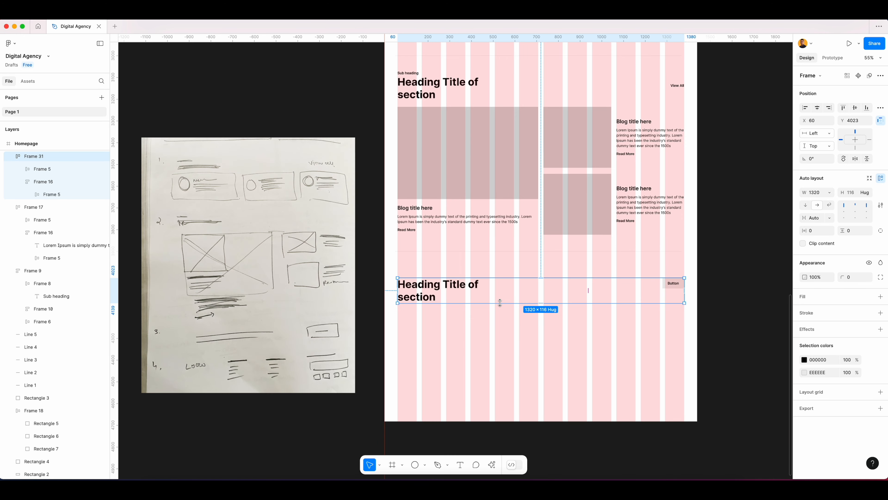
Collapse the button's parent frame in the layer tree and set the copied row's vertical padding to 96.
left_click(43, 181)
left_click(21, 181)
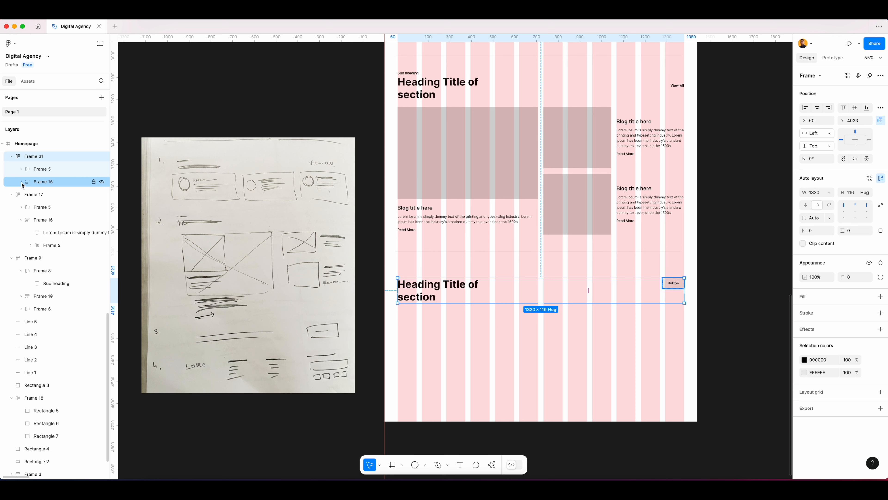
left_click(814, 231)
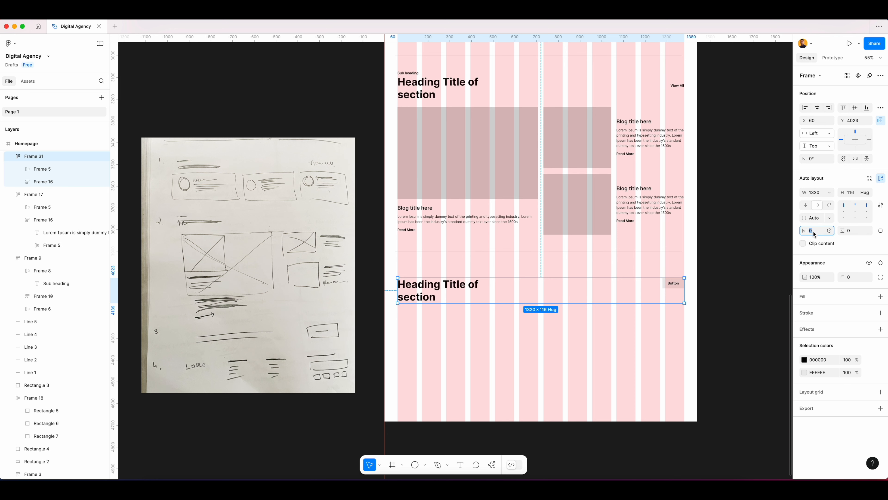
left_click(851, 231)
type("96")
key("Return")
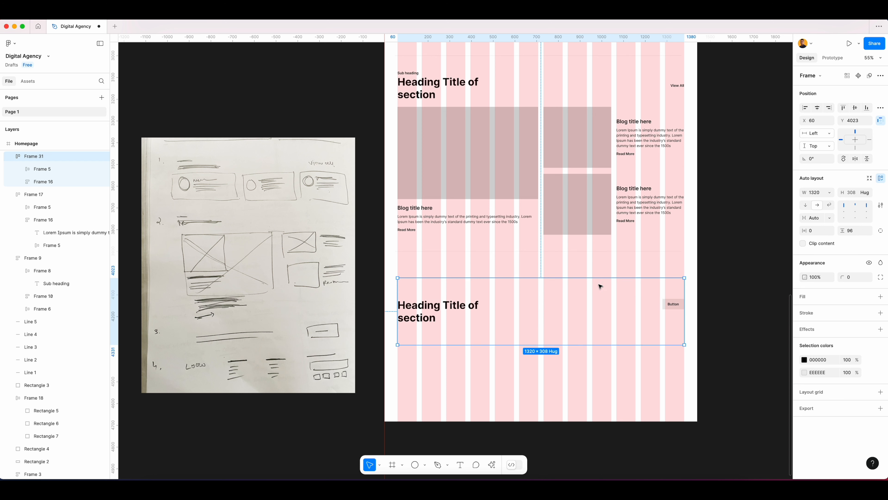
Hide the layout grids and give the heading-and-button row a light grey F5F5F5 fill.
left_click(823, 297)
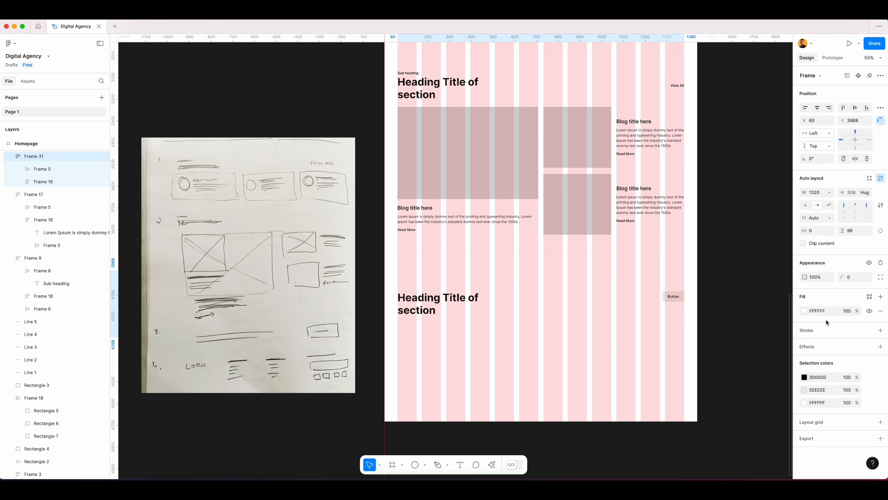
key("ctrl+g")
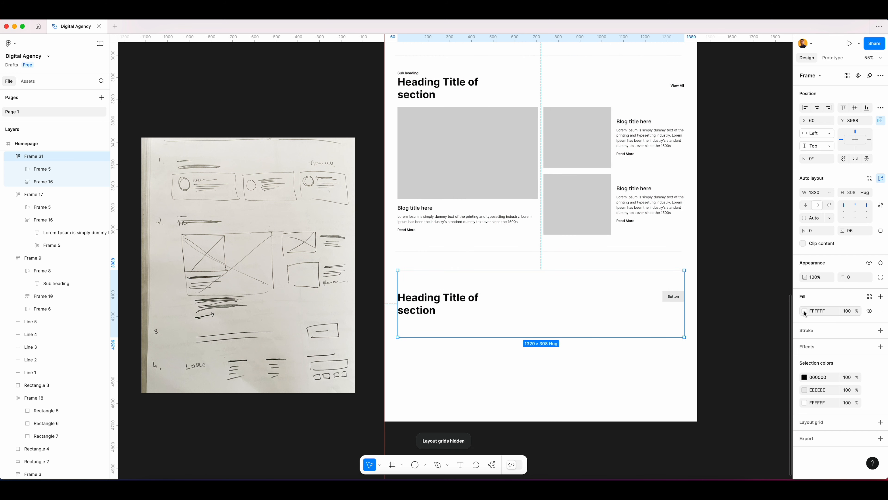
left_click(817, 389)
left_click(804, 311)
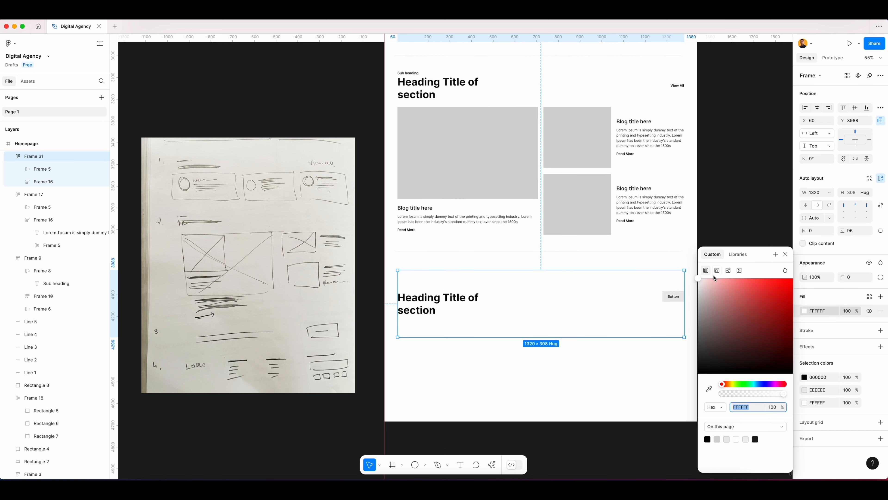
left_click_drag(702, 282, 695, 287)
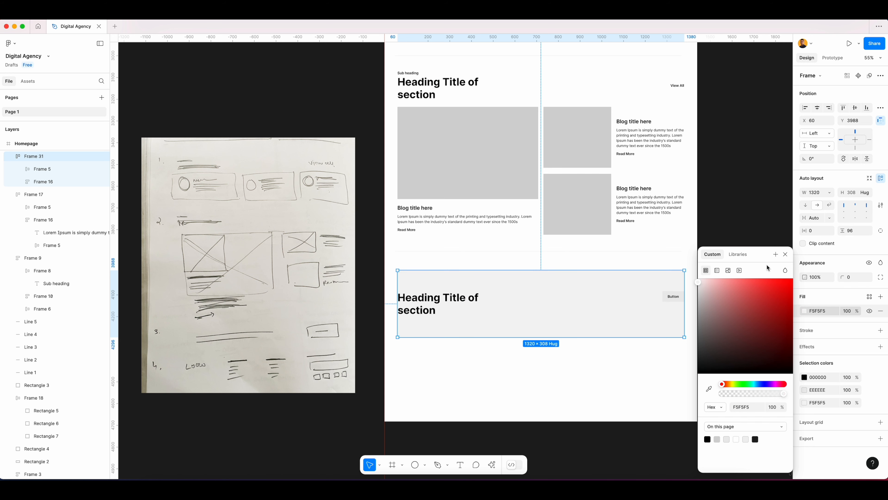
left_click(785, 257)
left_click(519, 367)
Stretch the grey row to both page edges, making it 1440 wide at X 0.
scroll(549, 361, "up", 3)
left_click(436, 284)
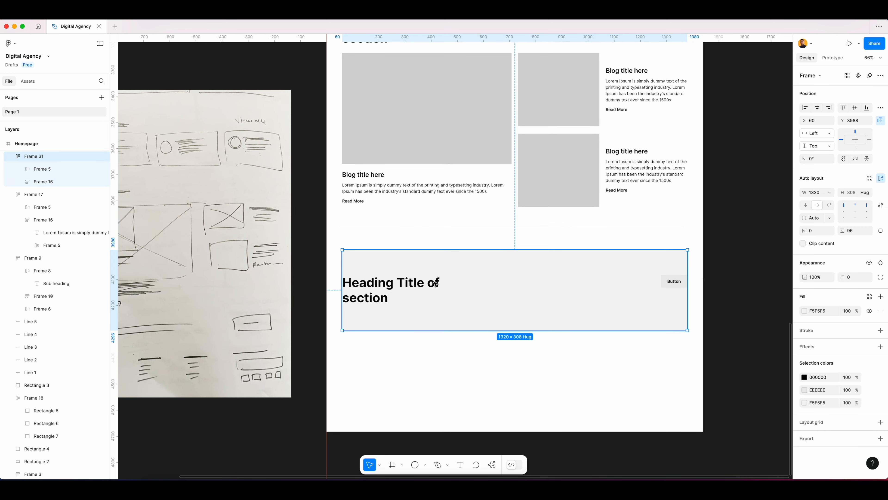
left_click_drag(342, 270, 326, 270)
left_click_drag(687, 266, 702, 265)
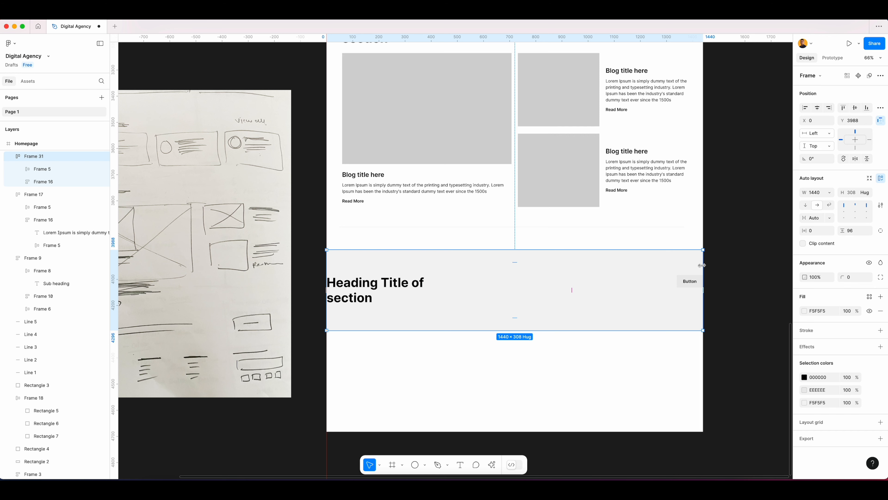
Wrap the heading frame and button frame inside the grey row in a nested auto layout frame.
left_click(40, 169)
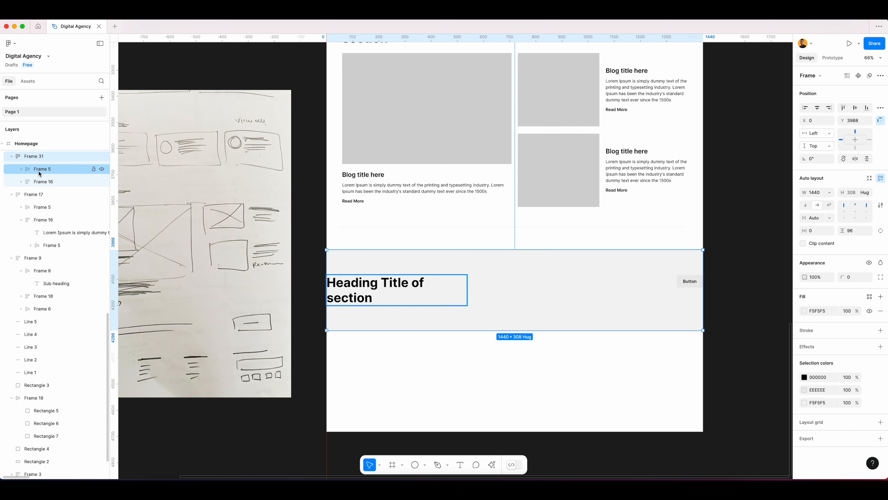
left_click(44, 182, "shift")
key("shift+a")
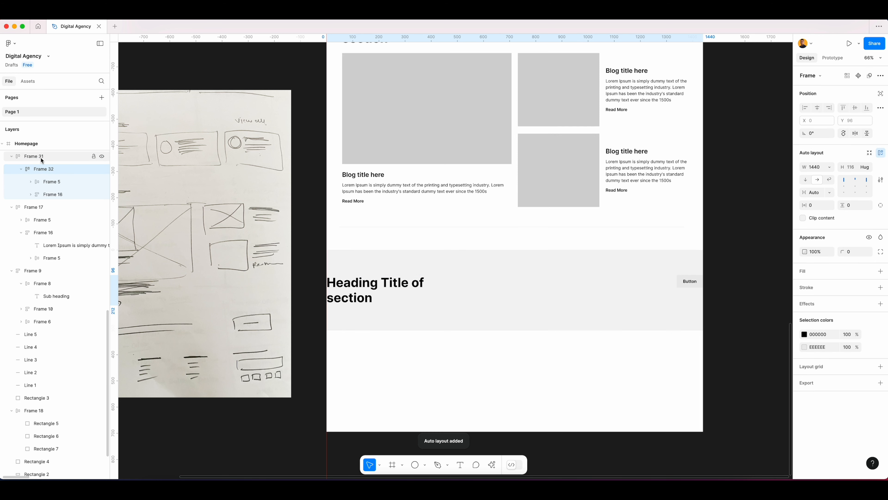
Rename the outer grey frame to "section" and the nested auto layout frame to "container".
left_click(40, 159)
double_click(40, 159)
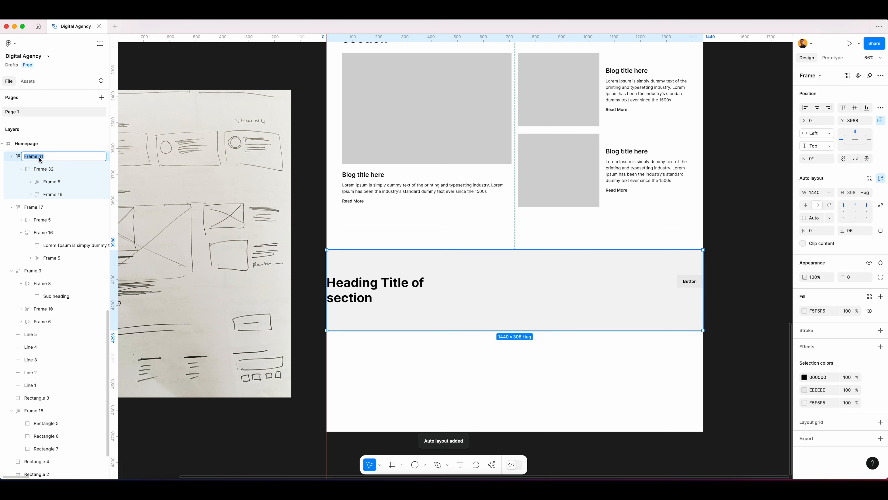
type("section")
key("Return")
left_click(37, 170)
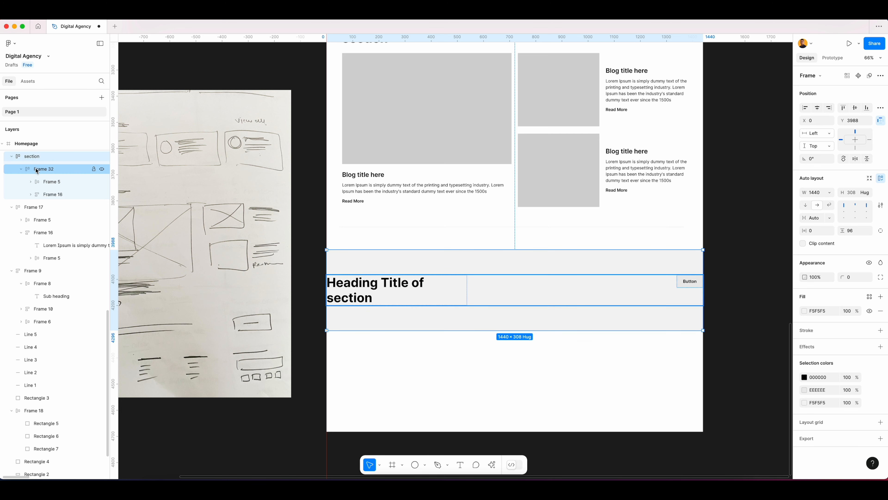
double_click(44, 170)
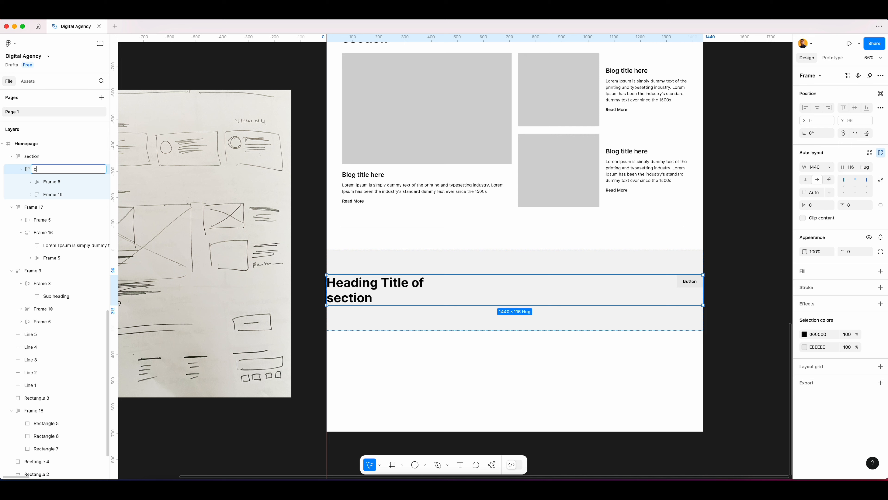
type("container")
key("Return")
Show the layout grids and set the section frame's horizontal padding to 120.
left_click(480, 264)
key("ctrl+g")
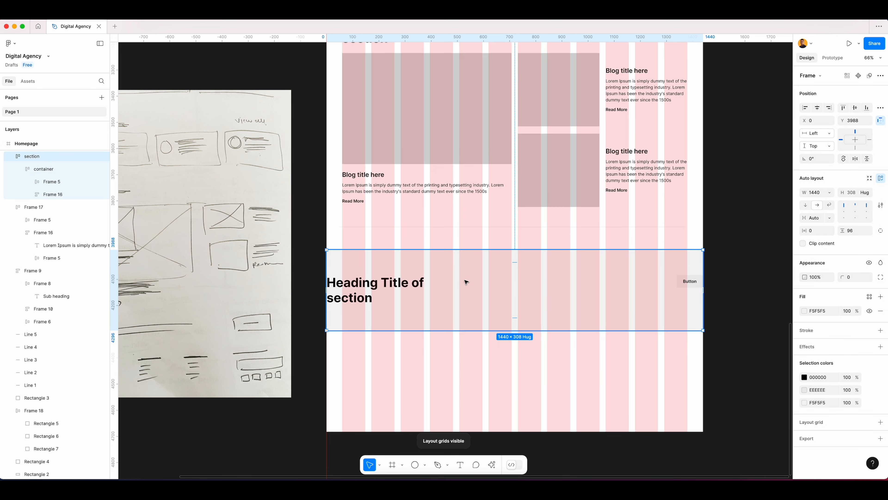
scroll(466, 281, "up", 3)
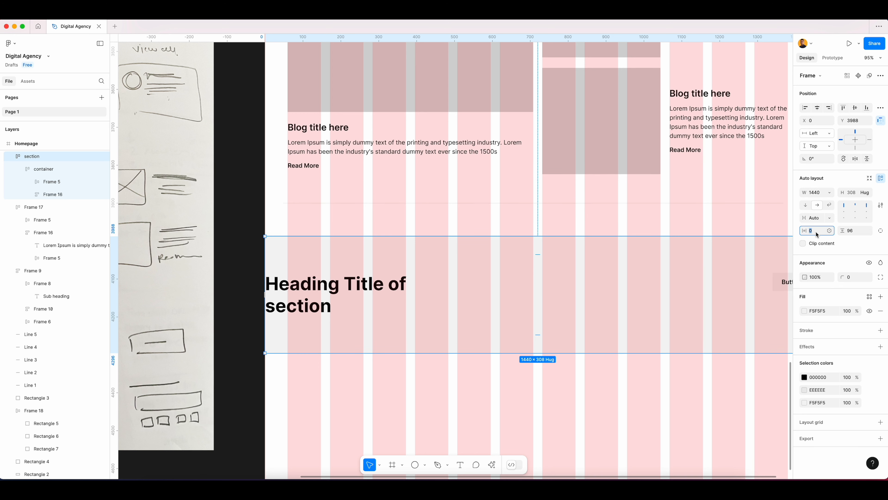
type("120")
key("Tab")
key("Escape")
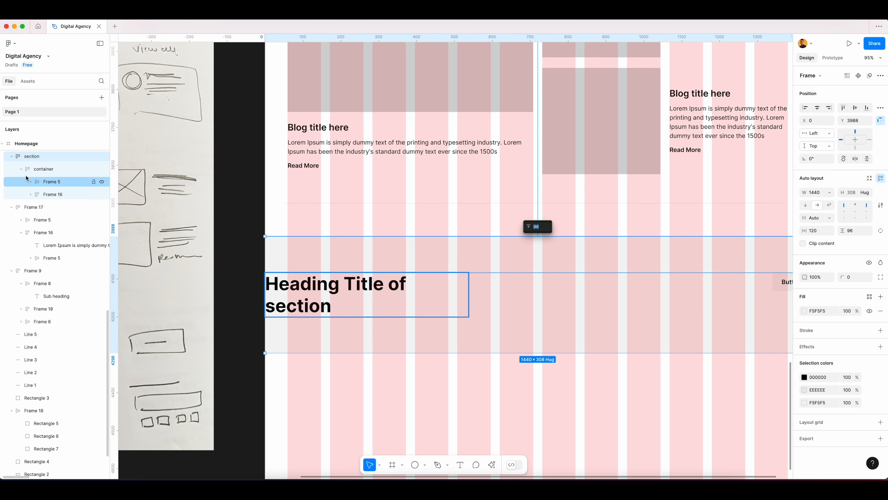
Set the container frame's width to fill the section.
left_click(26, 169)
left_click(831, 171)
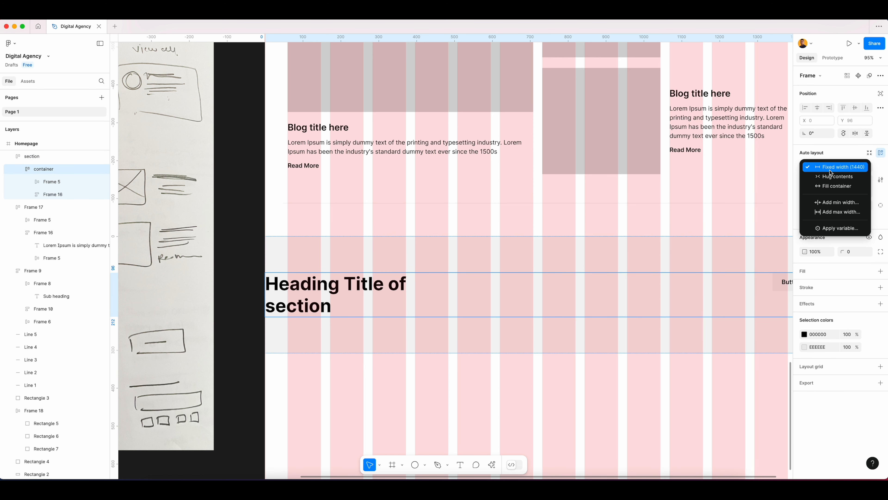
left_click(836, 186)
scroll(398, 267, "down", 5)
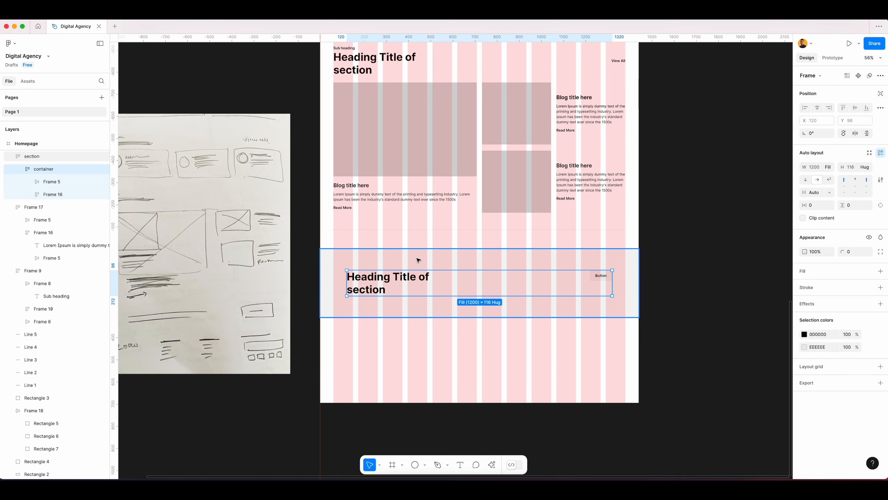
Set the section frame's horizontal padding to 60 so the heading and button line up with the outer grid columns.
left_click(419, 260)
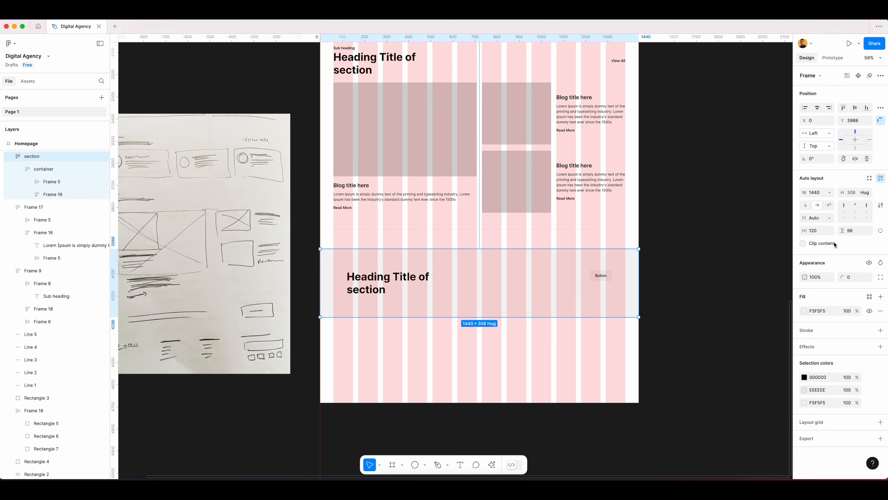
key("shift+Down")
key("shift+Down")
key("shift+Down")
key("shift+Down")
key("shift+Down")
key("shift+Down")
key("shift+Down")
key("shift+Down")
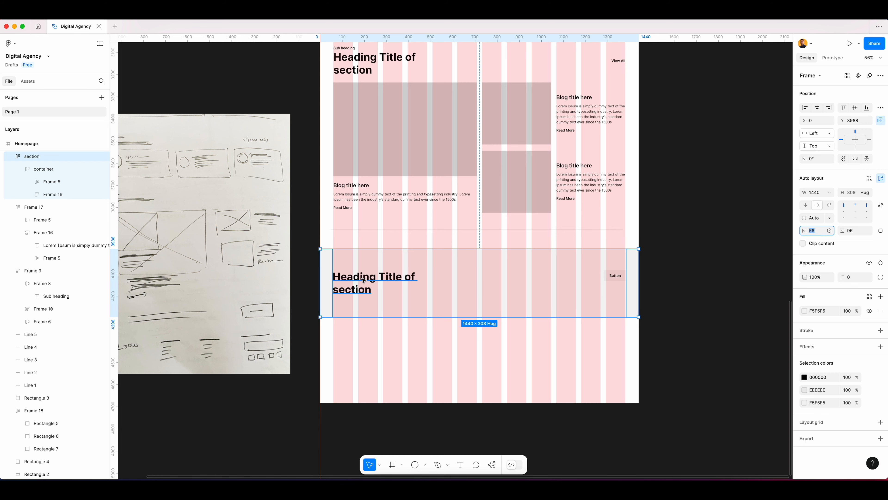
scroll(343, 283, "up", 10)
key("Up")
key("Up")
key("Down")
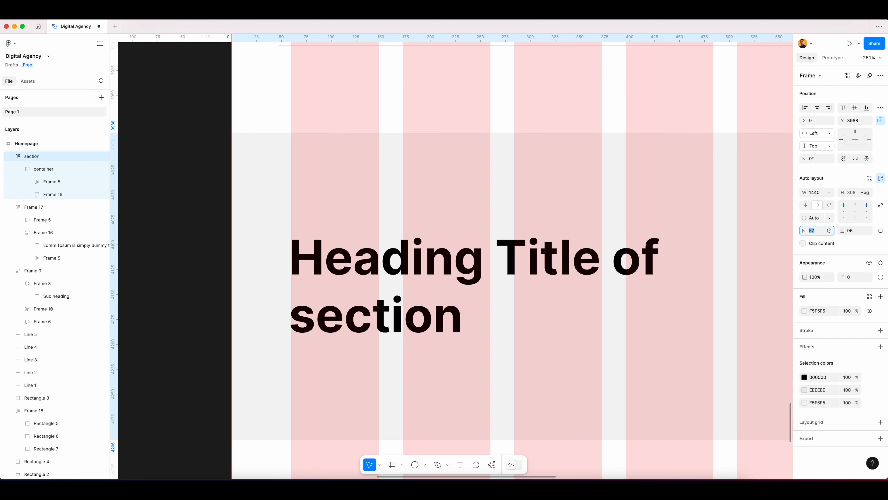
key("Up")
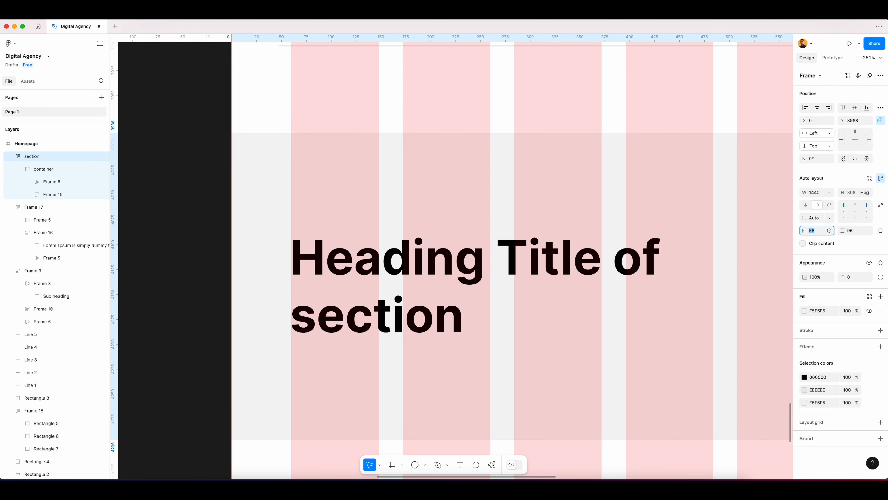
scroll(296, 265, "down", 5)
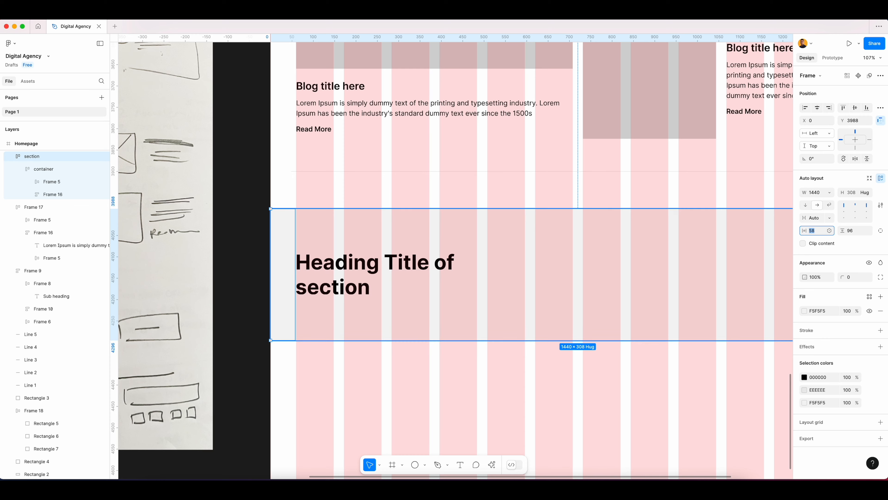
key("Up")
scroll(353, 271, "right", 10)
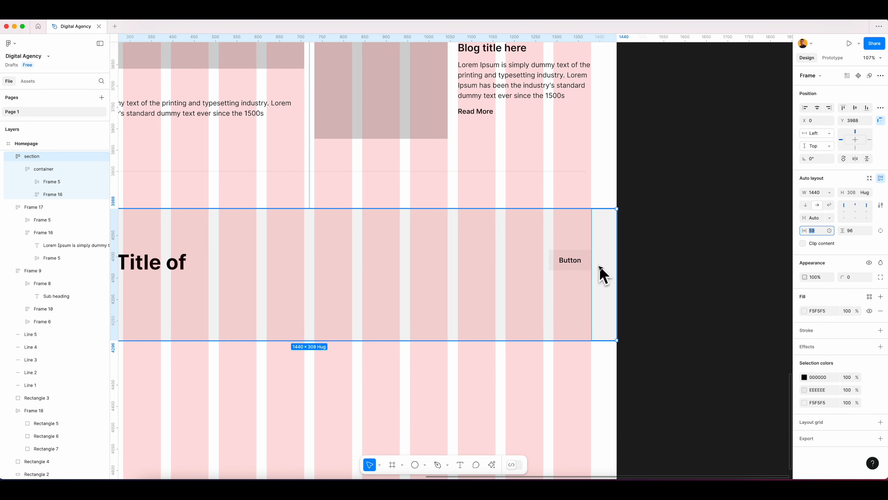
scroll(604, 276, "up", 10)
key("Up")
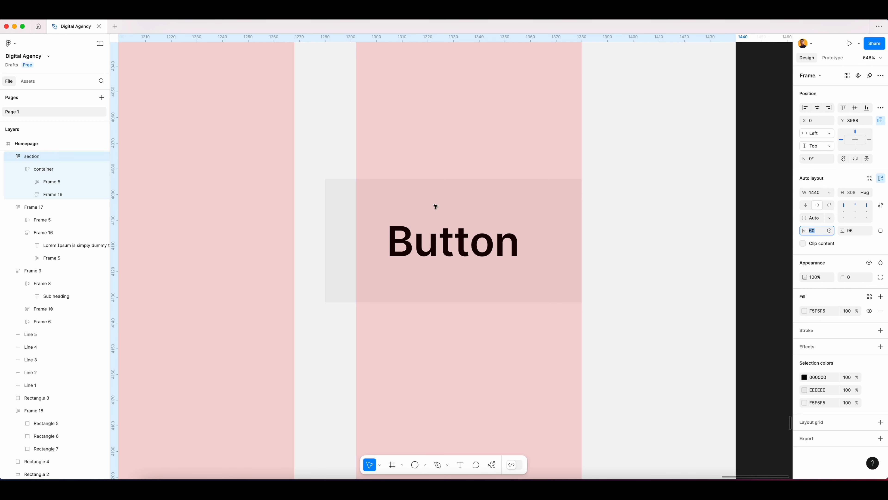
scroll(574, 234, "down", 10)
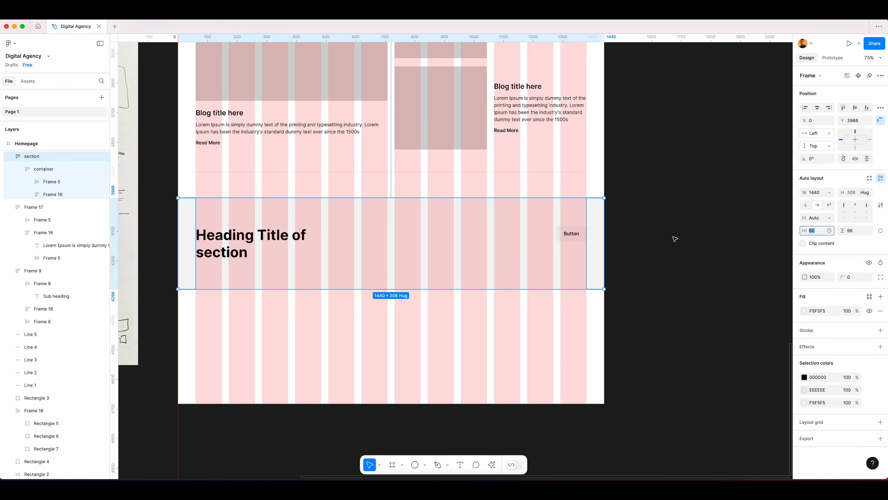
Hide the layout grids.
left_click(404, 243)
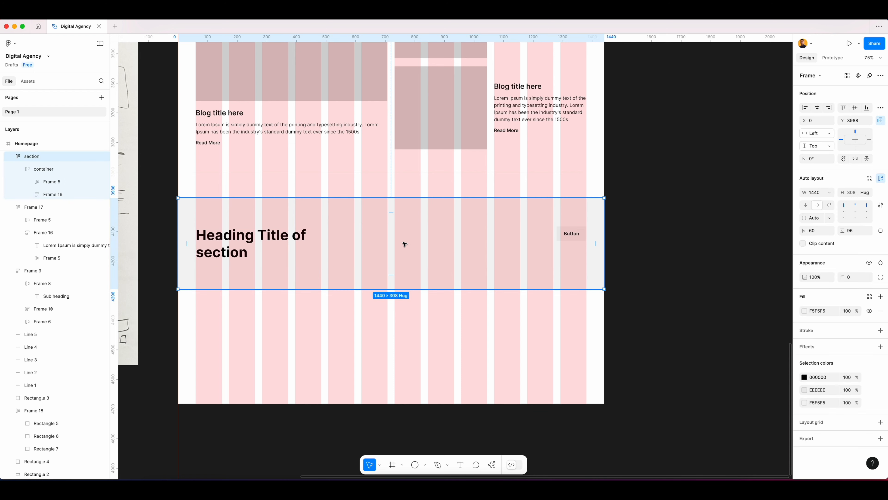
left_click(630, 238)
left_click(348, 244)
key("ctrl+g")
left_click(469, 322)
scroll(470, 322, "left", 5)
Stretch the frame around the button to the container's full height of 116 and centre the button vertically in it.
left_click(676, 232)
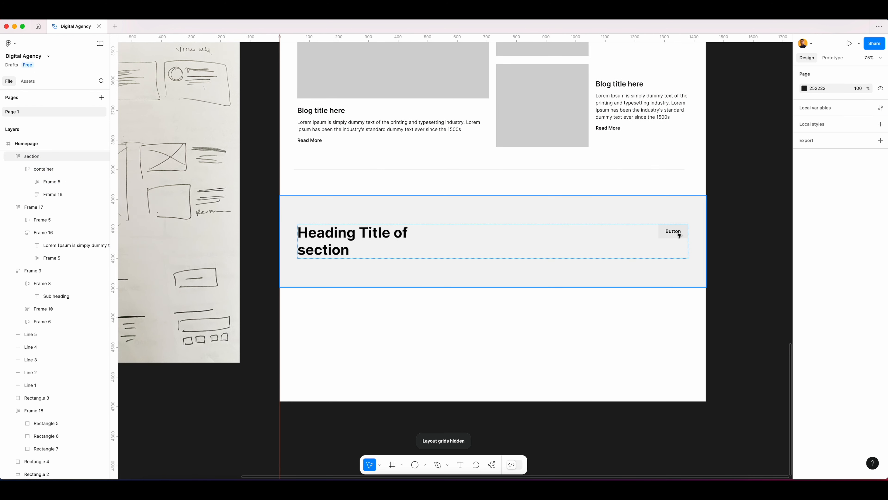
left_click(679, 235)
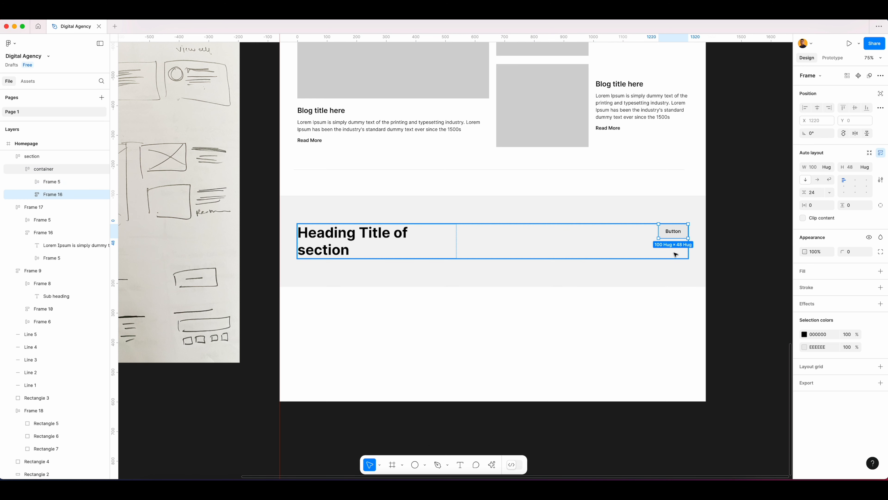
left_click(30, 195)
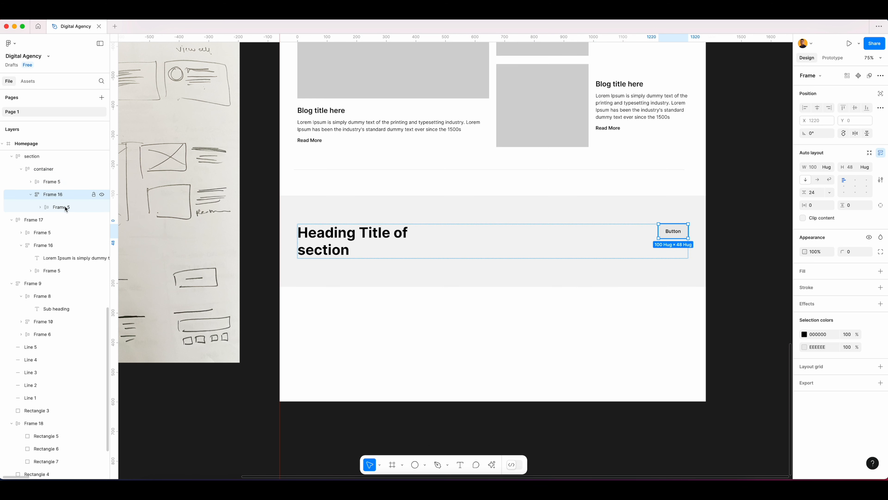
left_click_drag(673, 237, 673, 257)
left_click(844, 191)
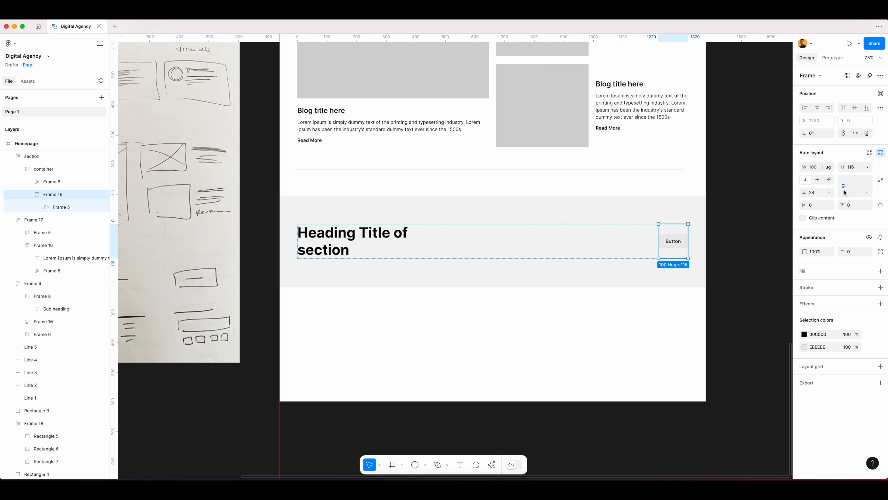
Widen the button's frame to about 309 across the last three grid columns, centre the button in it, and hide the grids again.
key("ctrl+g")
left_click_drag(658, 232, 597, 232)
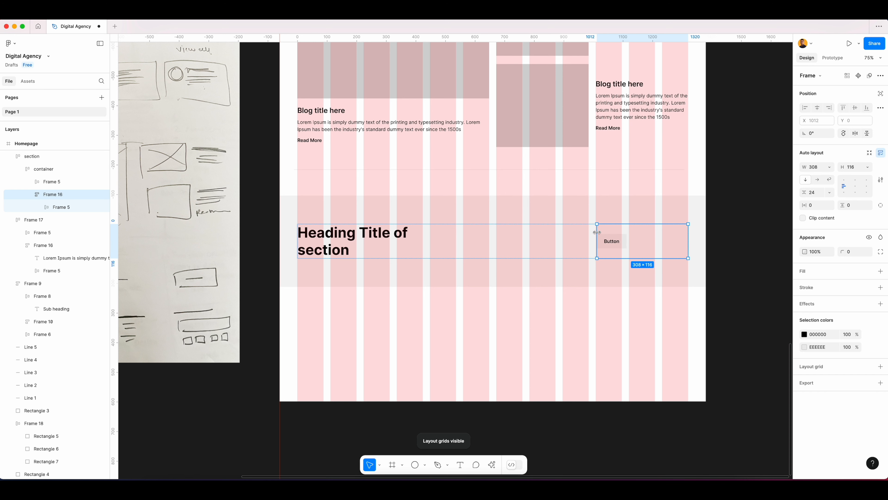
left_click(855, 186)
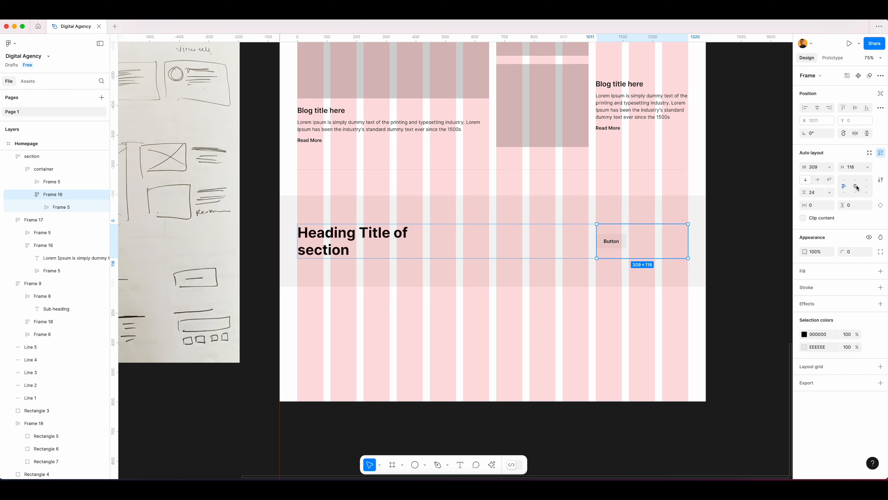
left_click(743, 221)
key("ctrl+g")
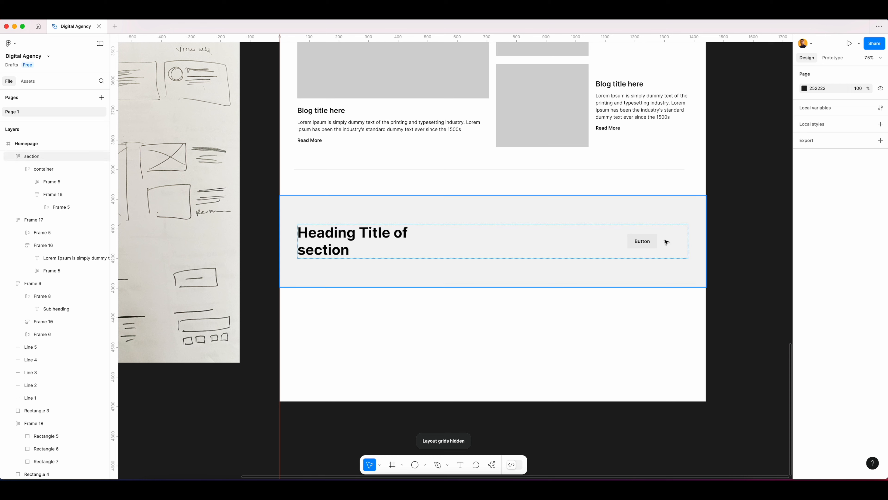
Change the call-to-action button's label to "Contact us".
double_click(643, 241)
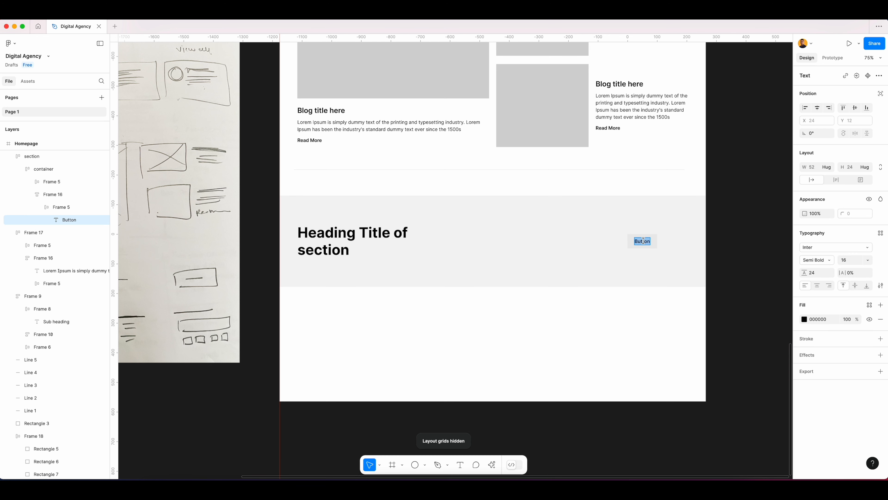
type("Co")
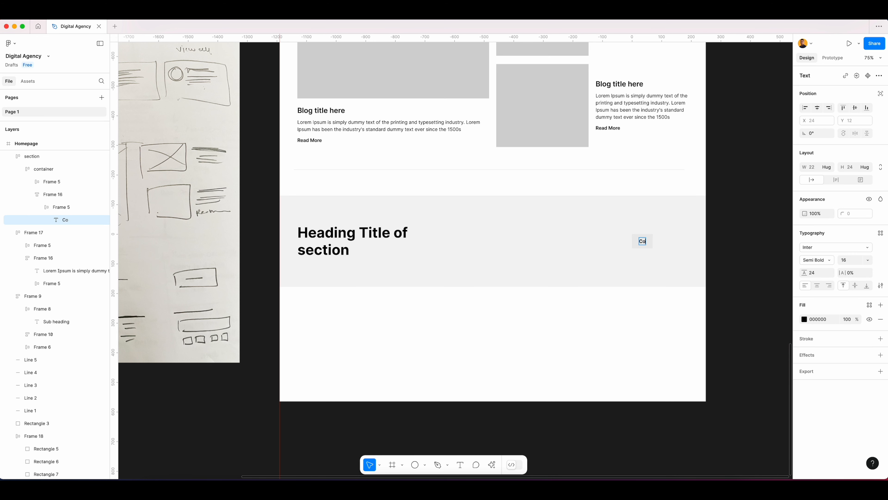
type("ntact us")
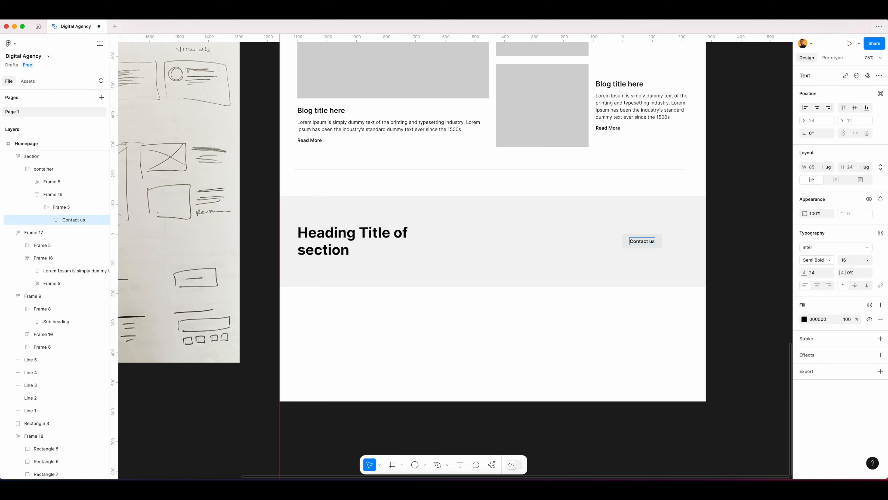
key("Escape")
Set the "Contact us" button's padding to 32 horizontally and 20 vertically.
scroll(652, 242, "up", 3)
left_click(668, 239)
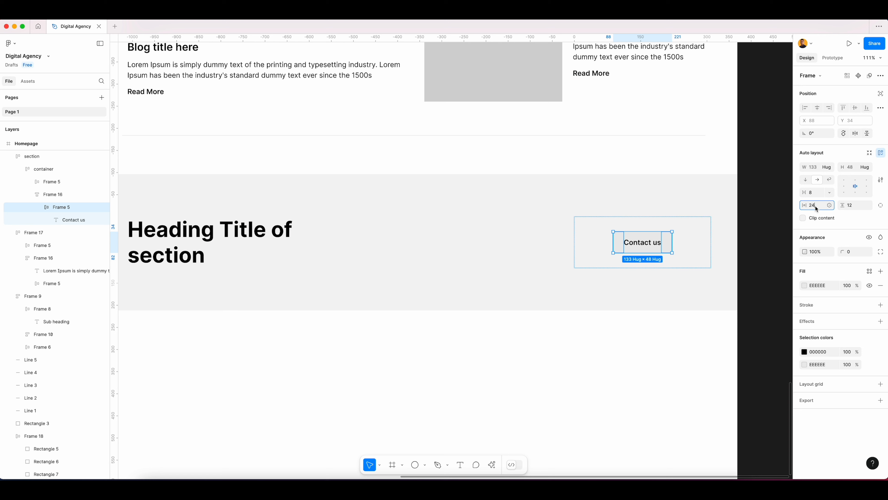
type("32")
key("Return")
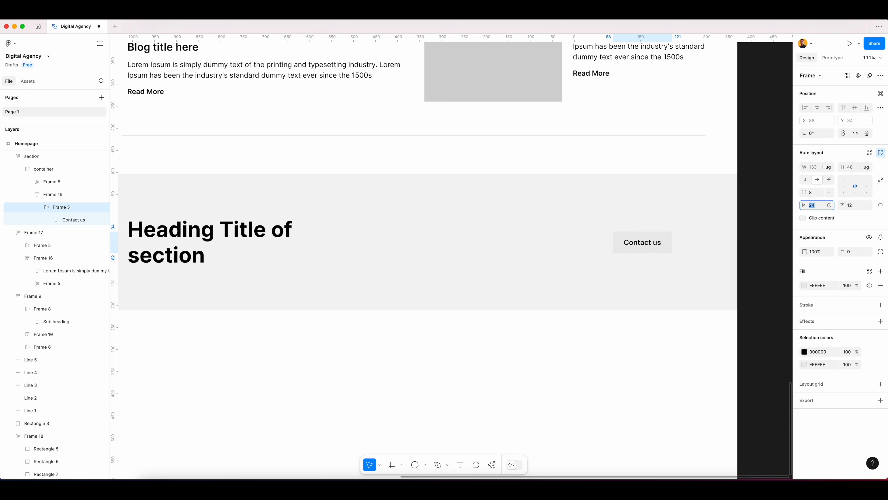
key("Tab")
type("20")
key("Return")
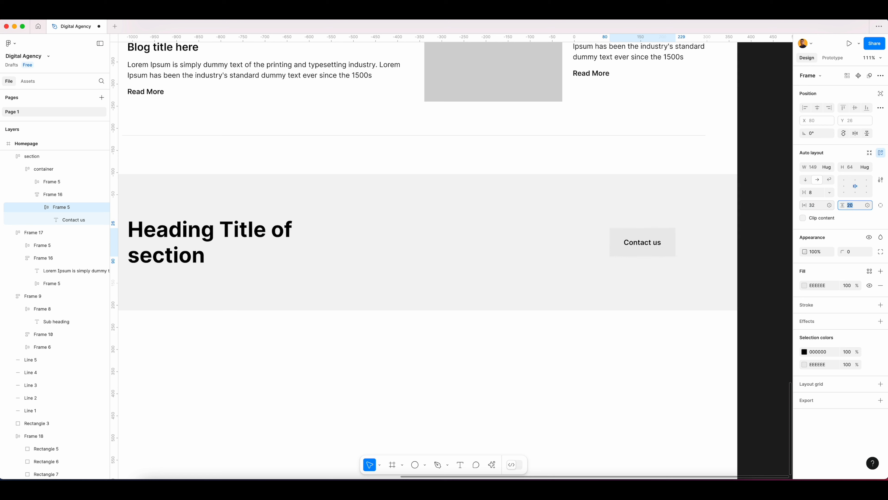
Set the "Contact us" label's font size to 24.
double_click(644, 244)
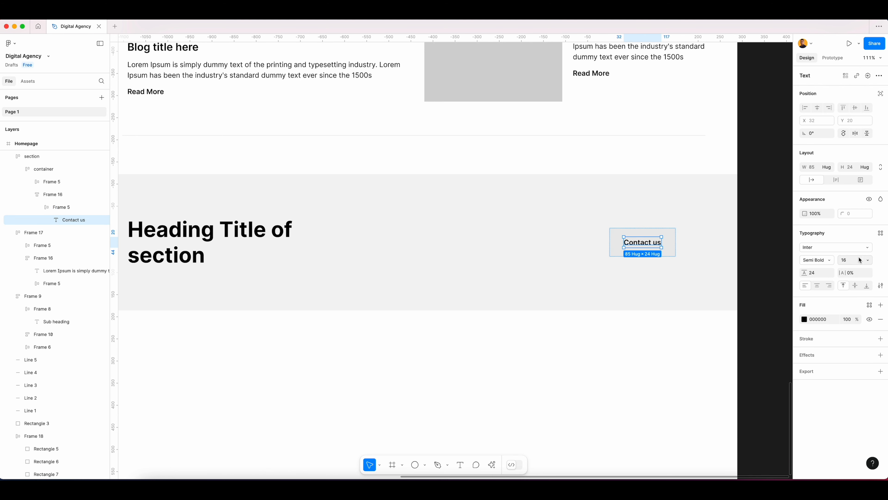
left_click(868, 260)
left_click(853, 279)
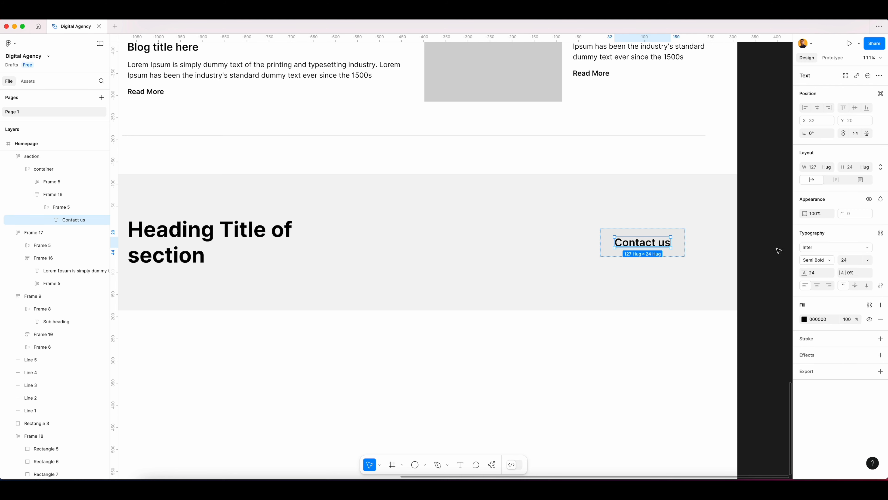
left_click(754, 243)
Darken the "Contact us" button's fill to grey DDDDDD.
left_click(634, 241)
left_click(634, 241)
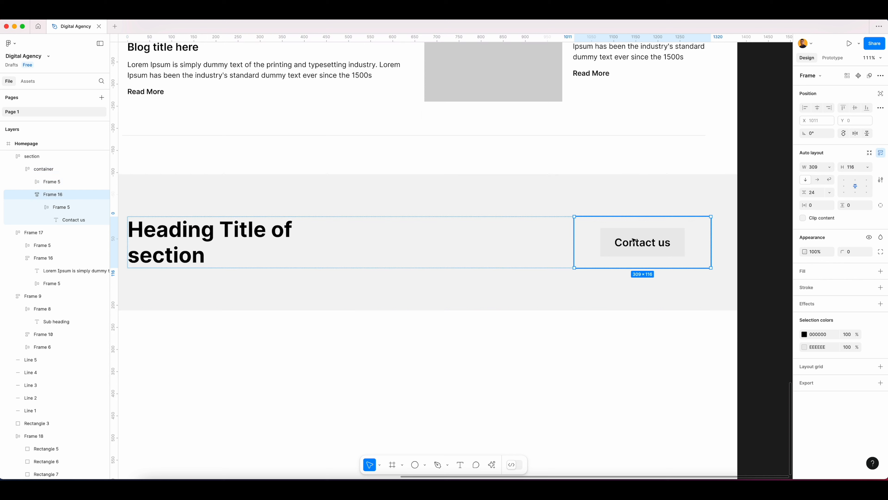
left_click(643, 245)
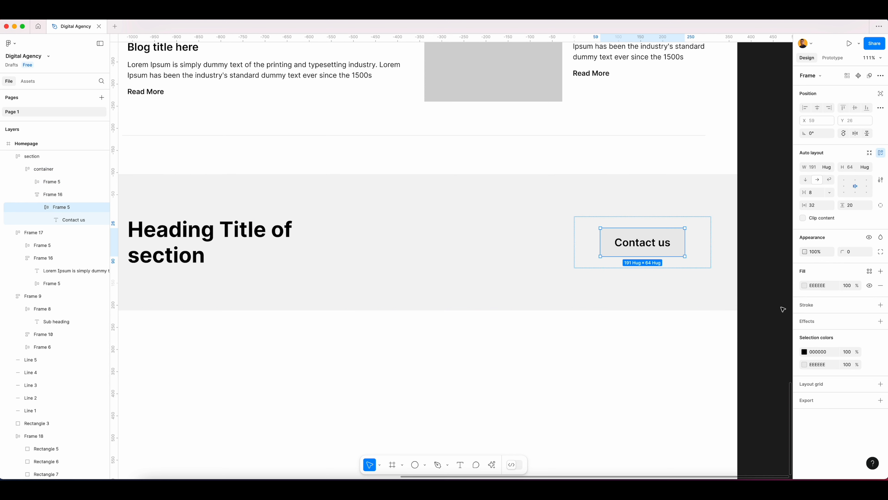
left_click(804, 285)
left_click_drag(698, 290, 698, 292)
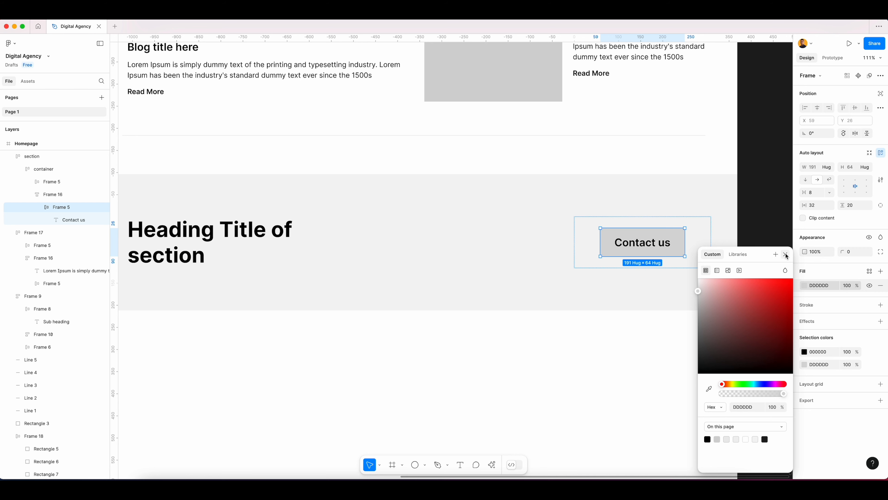
left_click(786, 255)
key("Escape")
scroll(418, 241, "down", 5)
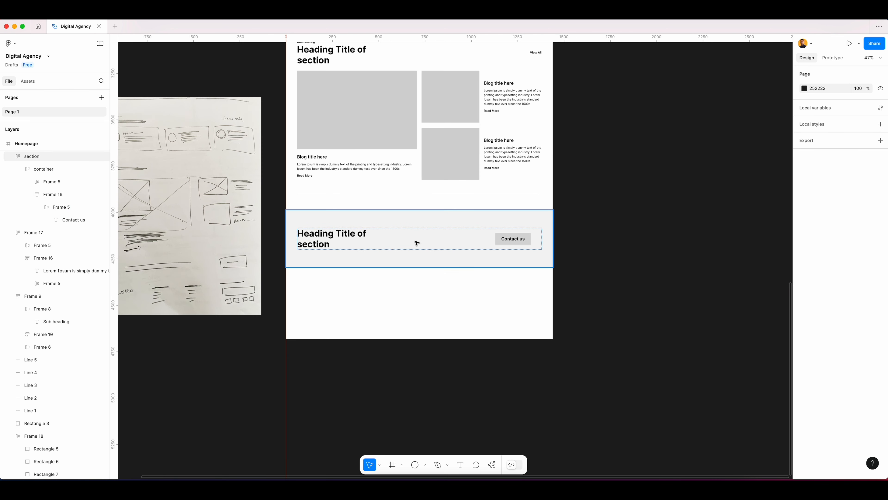
left_click(416, 242)
scroll(419, 241, "left", 5)
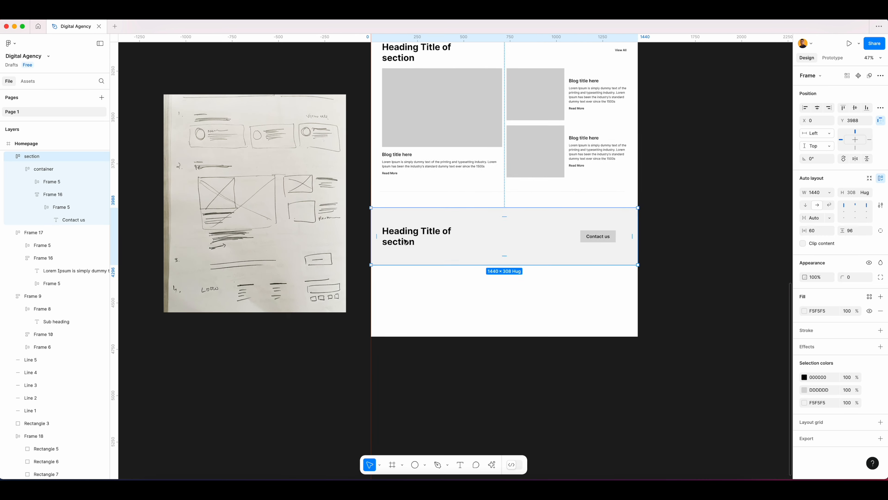
double_click(433, 234)
double_click(442, 238)
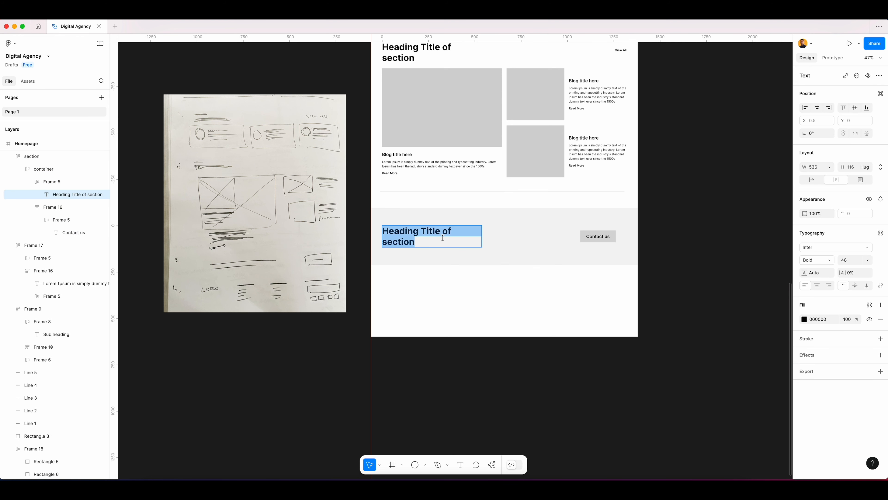
key("Escape")
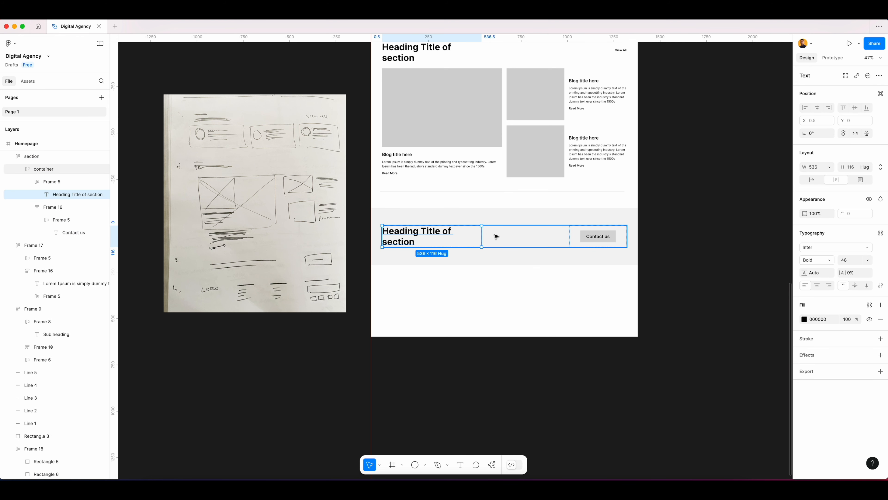
left_click(426, 275)
Review the call-to-action section against the paper sketch and look over the whole homepage wireframe.
scroll(518, 274, "down", 3)
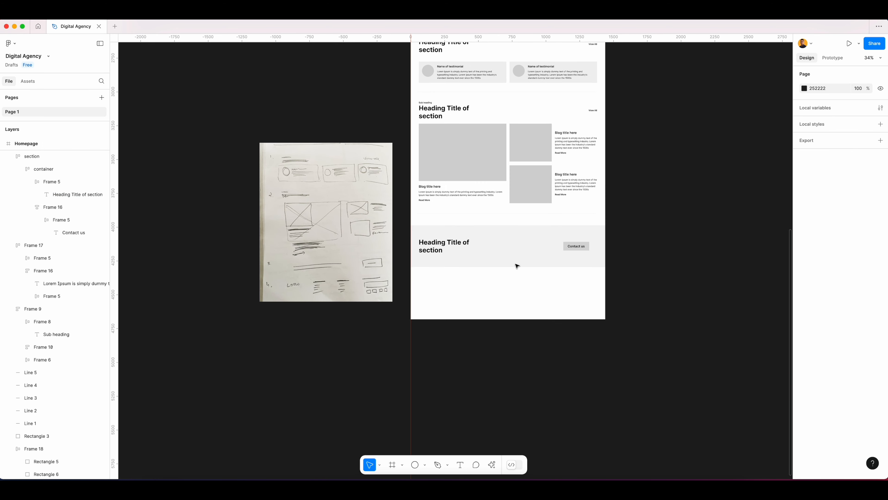
left_click_drag(487, 162, 460, 198)
scroll(482, 214, "down", 2)
left_click(503, 246)
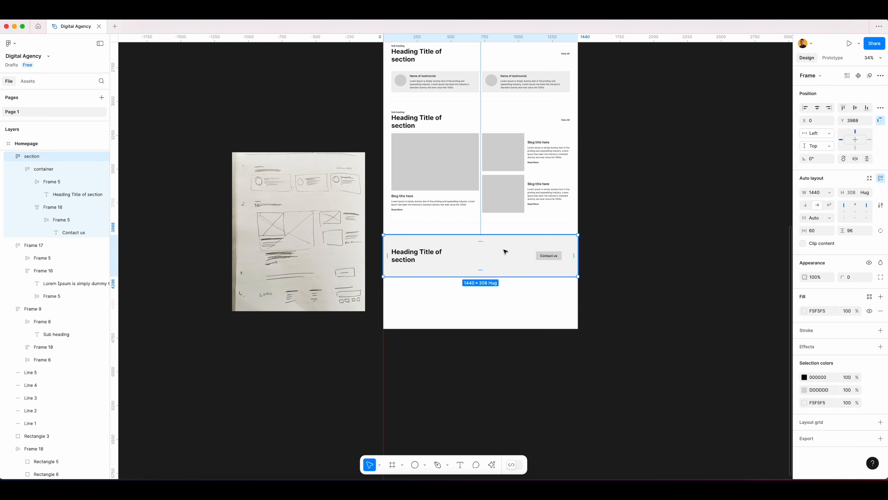
left_click(642, 252)
scroll(493, 282, "up", 5)
left_click_drag(454, 292, 470, 284)
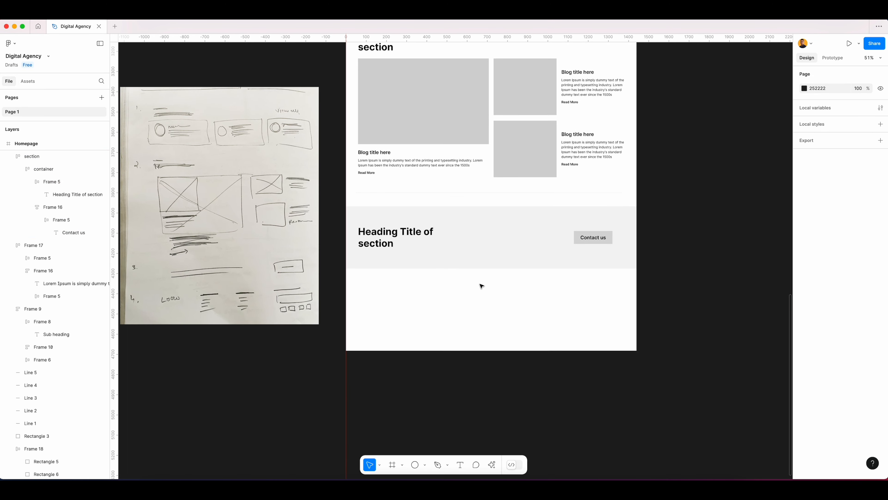
scroll(477, 284, "down", 8)
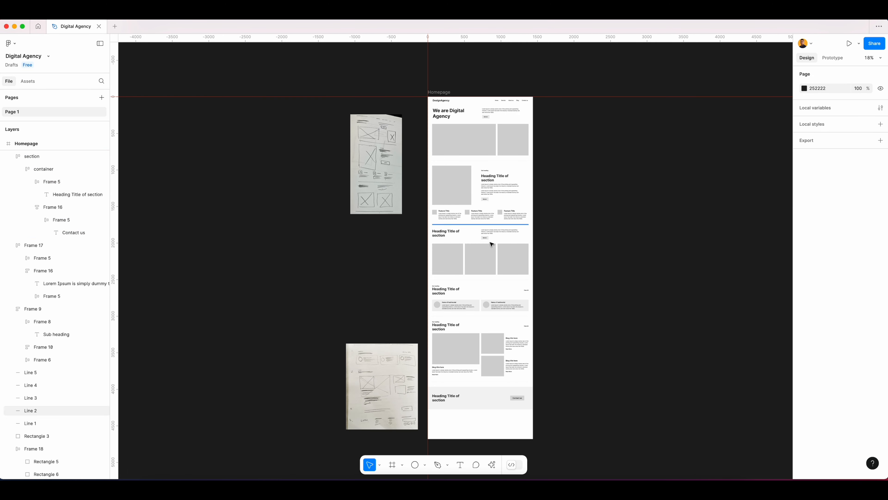
Examine the footer row of the paper sketch against the empty area at the page's end, and show the layout grids.
scroll(493, 245, "down", 5)
scroll(395, 278, "up", 7)
scroll(394, 278, "up", 2)
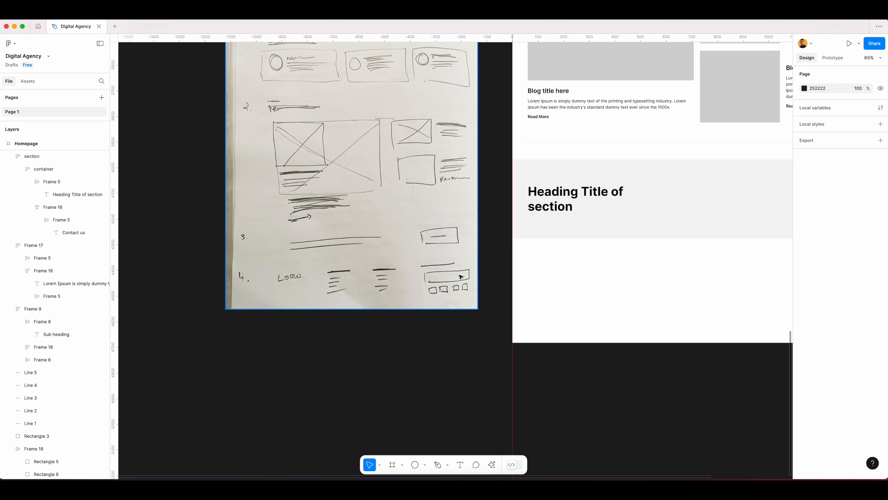
scroll(594, 282, "right", 5)
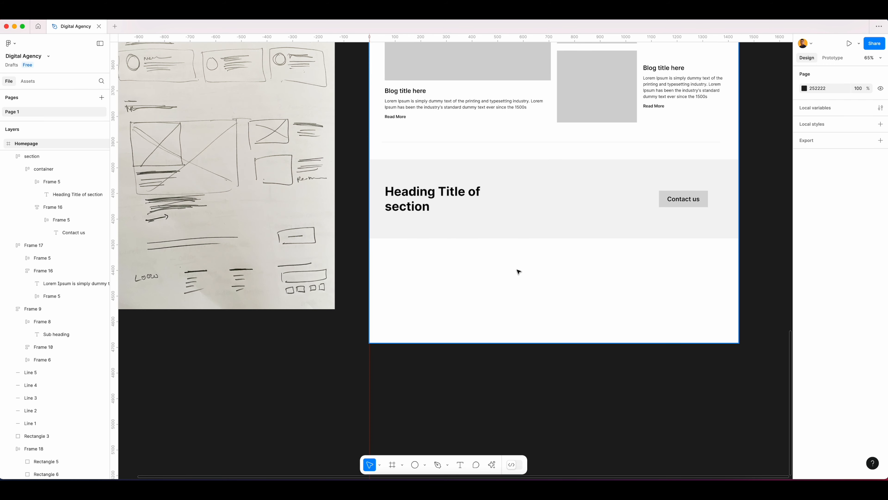
scroll(518, 271, "down", 6)
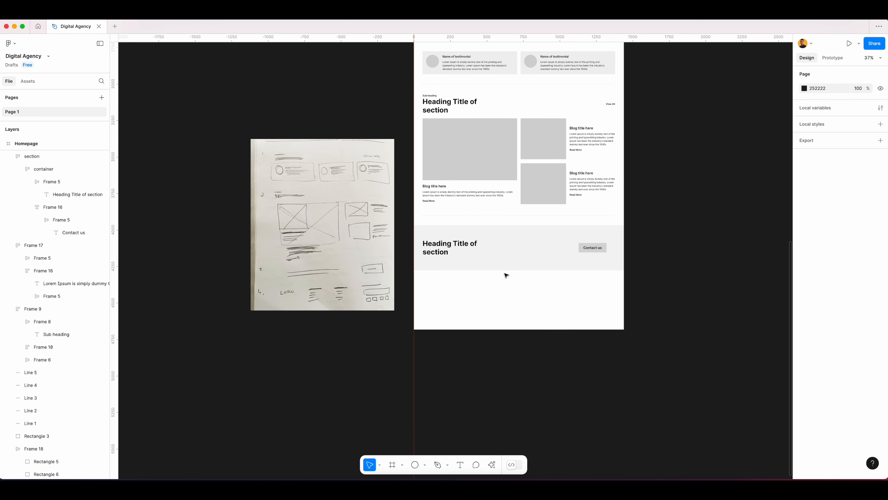
key("ctrl+g")
scroll(503, 278, "up", 3)
scroll(528, 242, "down", 4)
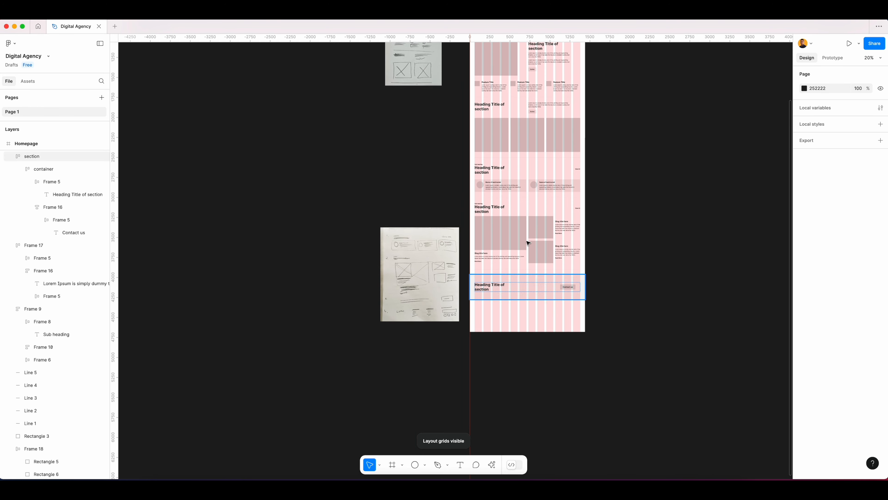
Place a copy of the header's DesignAgency logo below the call-to-action section, aligned with the first grid column.
scroll(528, 243, "up", 5)
scroll(430, 94, "up", 5)
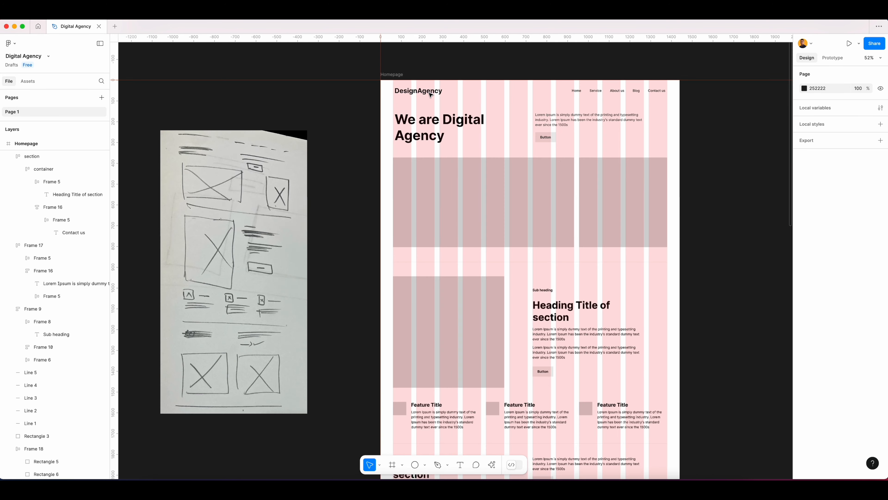
left_click(430, 94, "super")
scroll(430, 94, "down", 3)
left_click(448, 97)
left_click(431, 92)
left_click(431, 93)
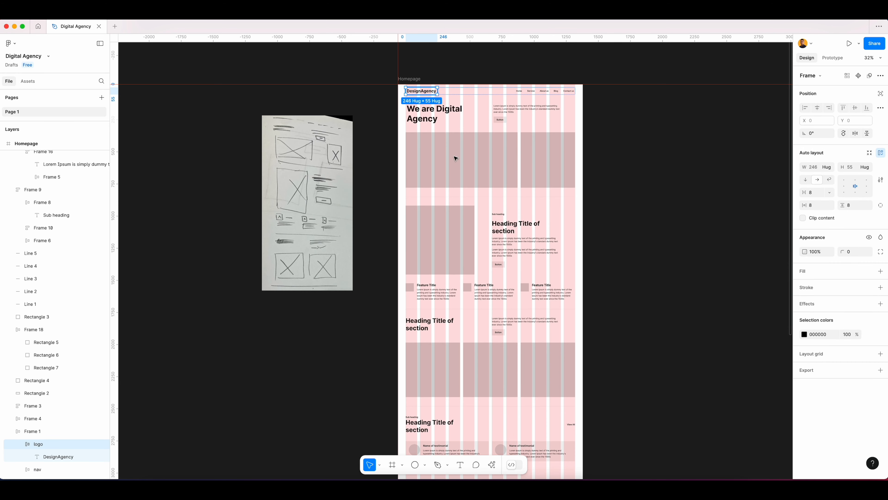
scroll(456, 158, "down", 15)
scroll(507, 245, "right", 2)
scroll(508, 250, "up", 3)
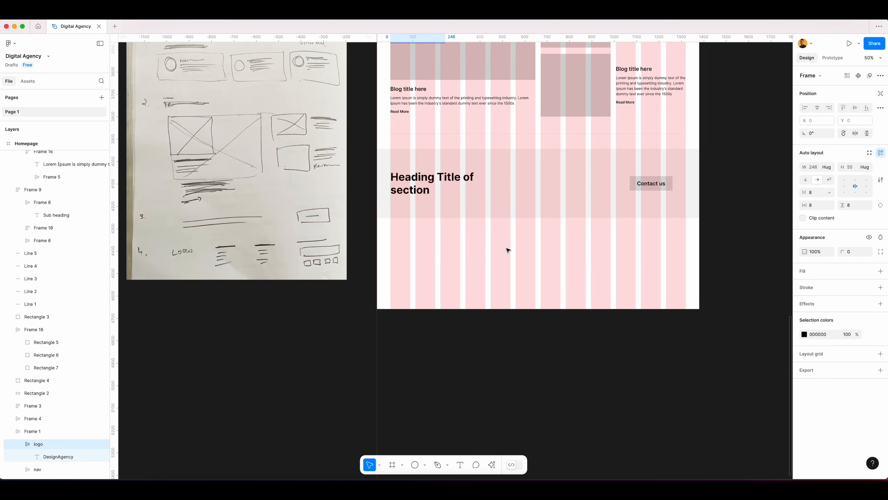
scroll(508, 250, "up", 5)
key("super+v")
left_click_drag(466, 255, 329, 230)
key("ctrl+g")
key("shift+g")
left_click(462, 251)
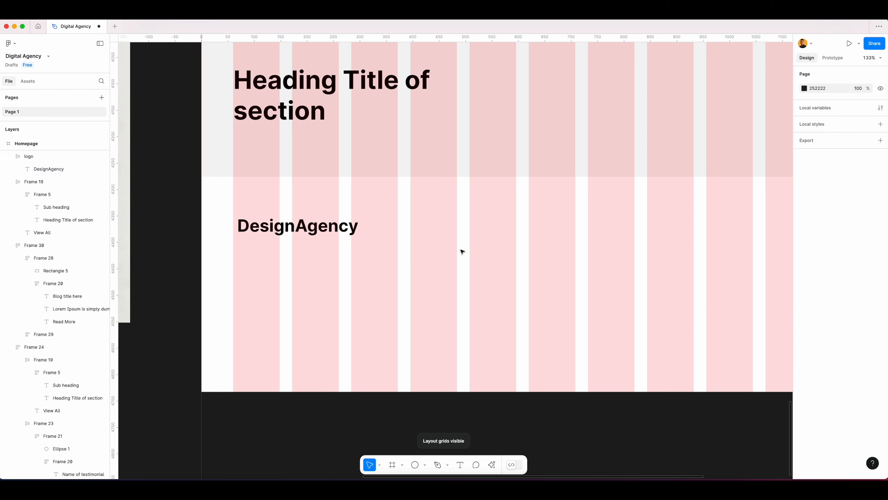
Place a copy of the blog description text below the footer logo and narrow it to 312 wide.
scroll(494, 248, "down", 5)
left_click_drag(510, 244, 479, 260)
scroll(479, 261, "down", 2)
left_click_drag(404, 276, 514, 275)
scroll(515, 275, "down", 1)
scroll(515, 274, "right", 2)
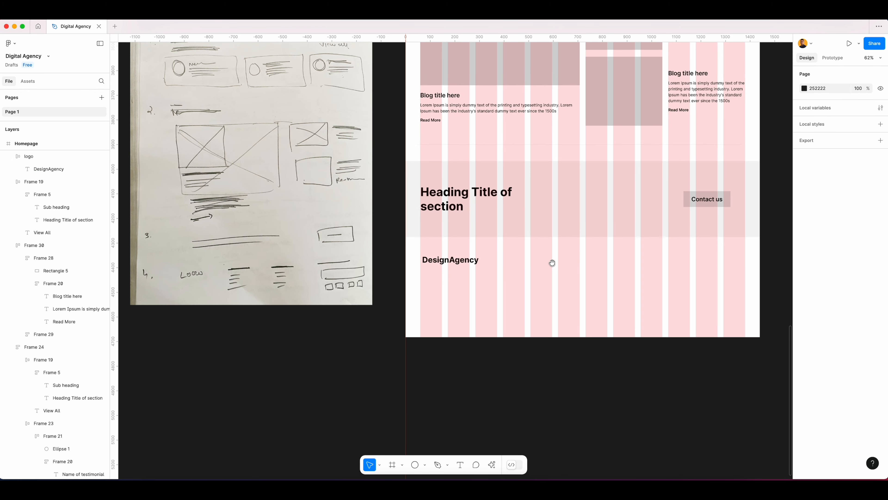
left_click(447, 110, "super")
left_click_drag(456, 105, 447, 275)
left_click_drag(579, 275, 497, 272)
left_click(536, 282)
scroll(467, 282, "up", 5)
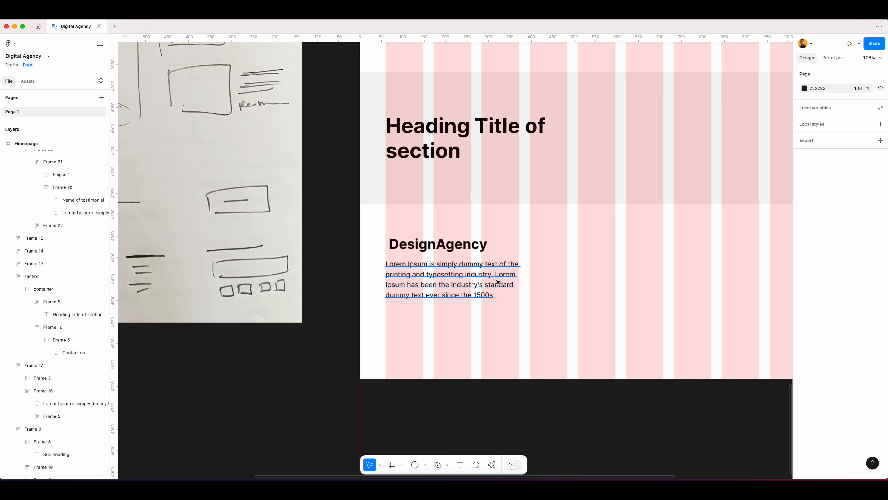
Shorten the footer description to "Lorem Ipsum is simply dummy text of the printing and typesetting industry.".
double_click(498, 284)
left_click_drag(496, 274, 500, 295)
key("BackSpace")
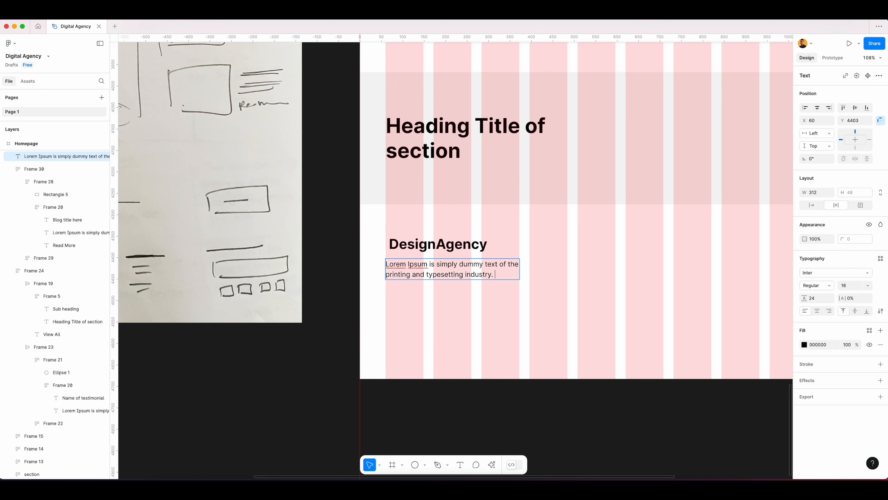
left_click(540, 287)
Set the footer logo frame's gap and its horizontal and vertical padding to 0.
left_click(473, 247)
left_click(475, 273, "shift")
left_click(493, 248)
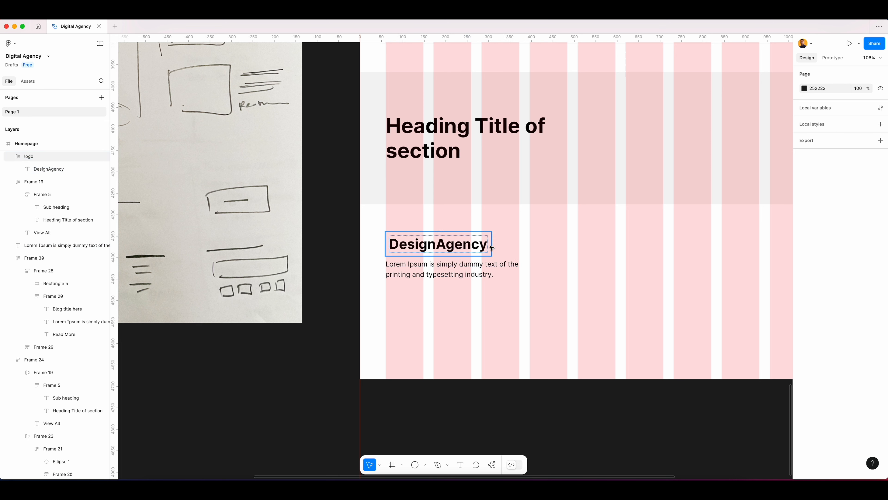
left_click(489, 247)
left_click(814, 218)
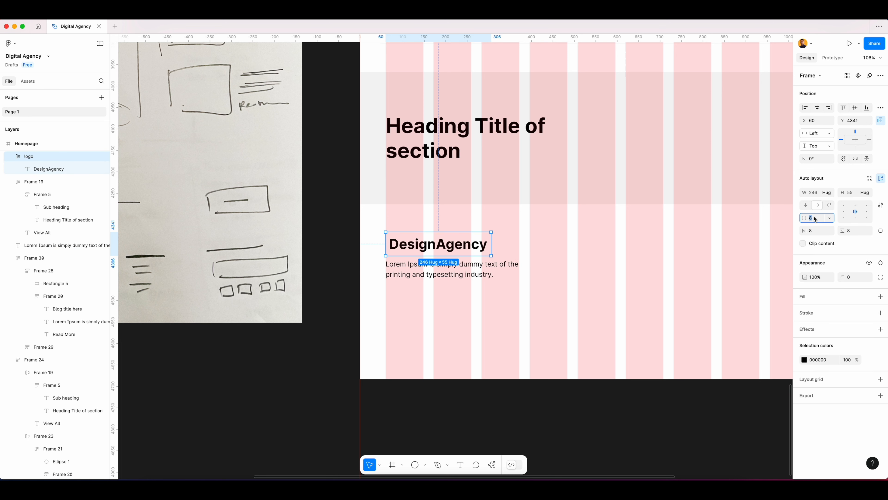
type("0")
key("Tab")
type("0")
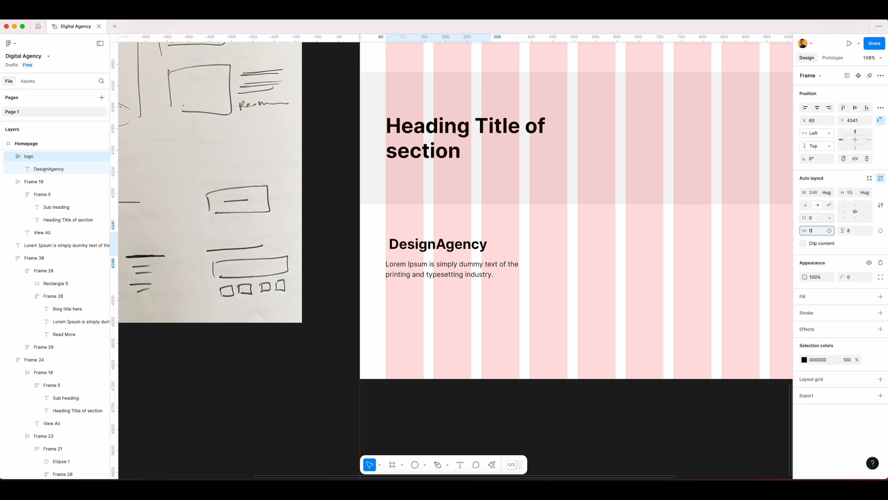
key("Tab")
type("0")
key("Tab")
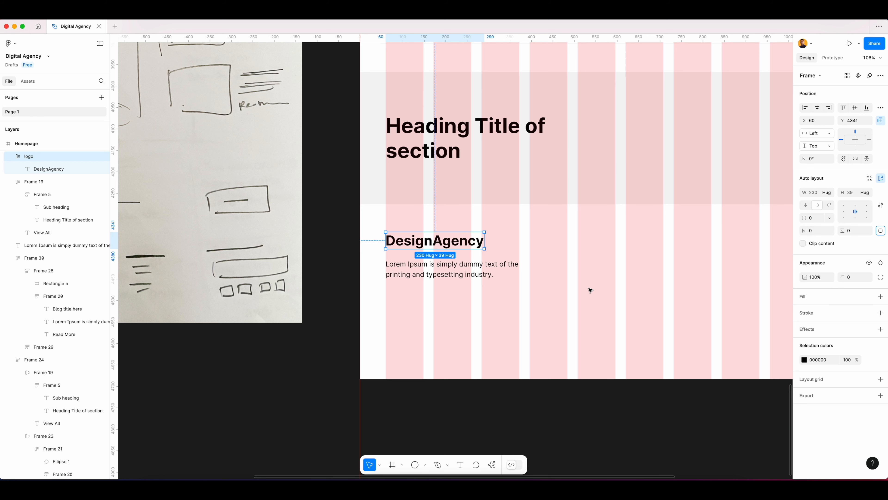
Move the footer description slightly up, closer to the DesignAgency logo.
left_click(590, 290)
left_click(433, 241)
left_click(473, 274)
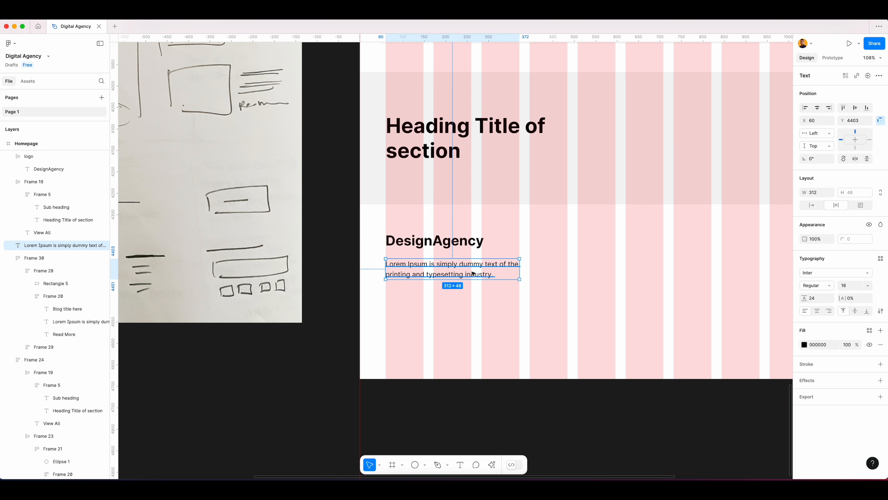
left_click_drag(472, 272, 473, 270)
left_click(616, 292)
scroll(578, 280, "down", 5)
left_click_drag(578, 280, 524, 272)
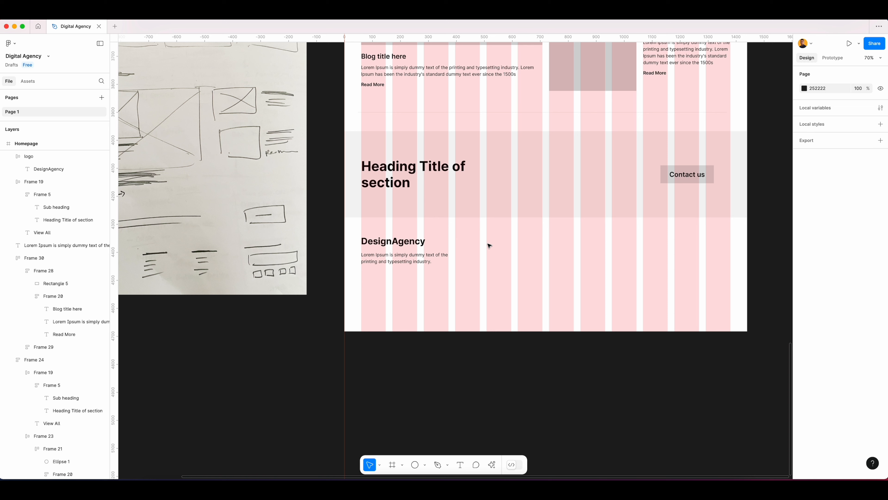
left_click(387, 258)
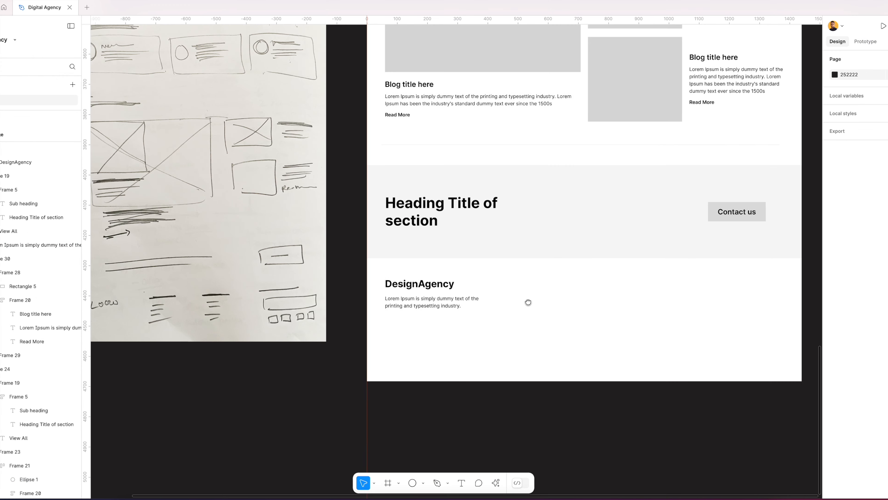
left_click_drag(528, 302, 573, 301)
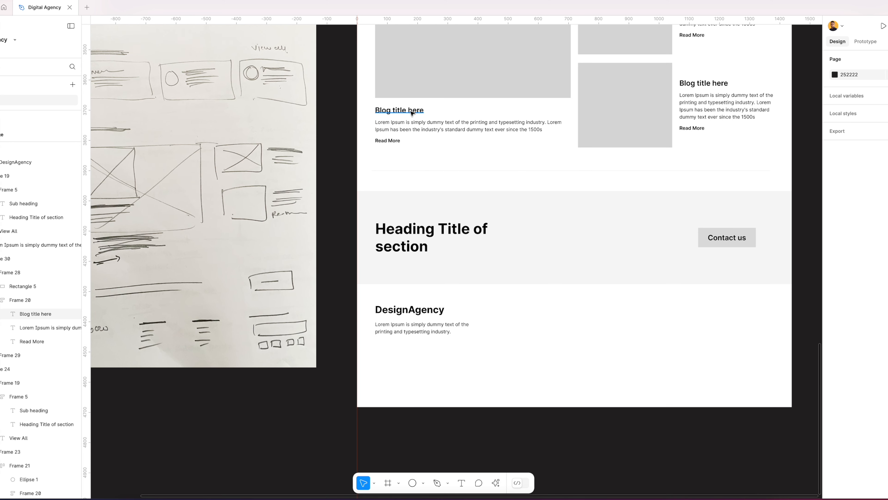
Place a copy of the "Blog title here" text beside the footer logo at X 396 and change it to "Useful Links".
left_click(408, 111)
left_click_drag(514, 167, 503, 309)
key("shift+g")
double_click(502, 310)
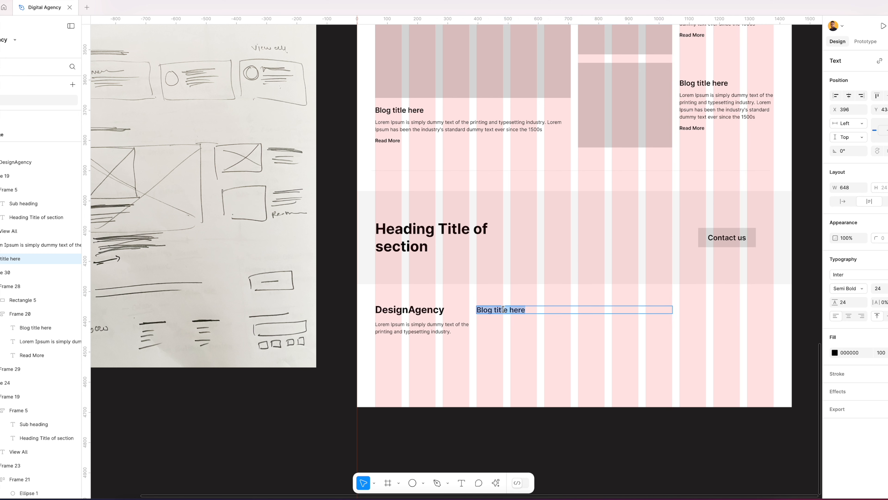
type("use")
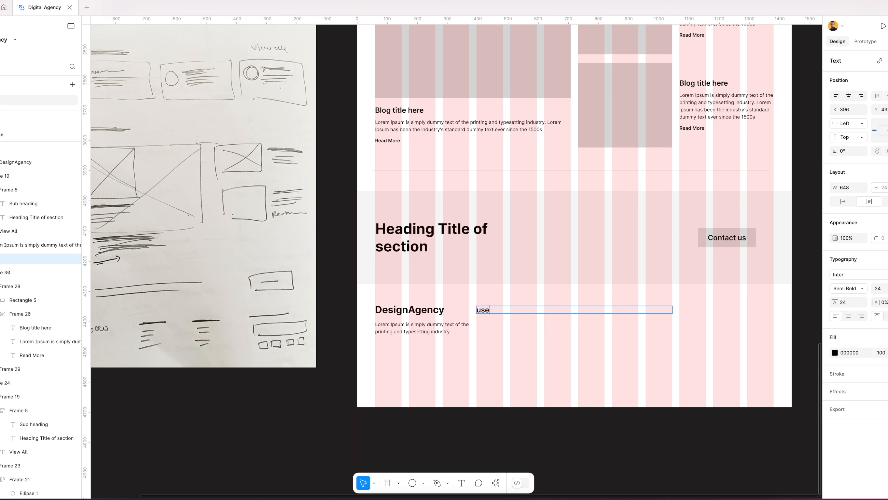
key("ctrl+a")
type("Use")
key("Escape")
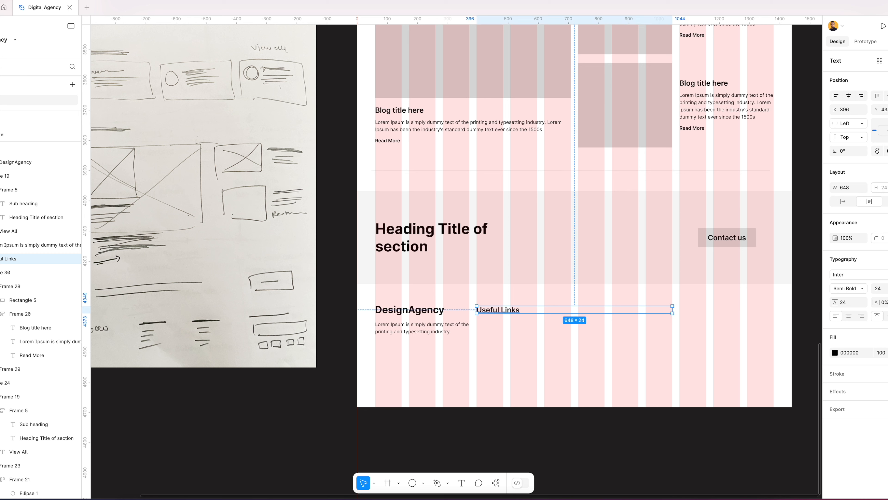
Set the "Useful Links" heading's font size to 20 and its line height to 20*1.5.
left_click(887, 288)
left_click(881, 278)
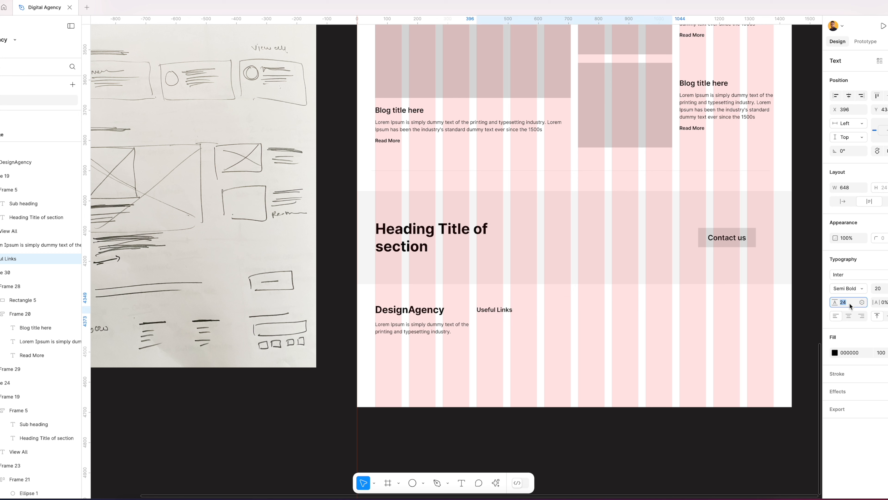
type("20*1")
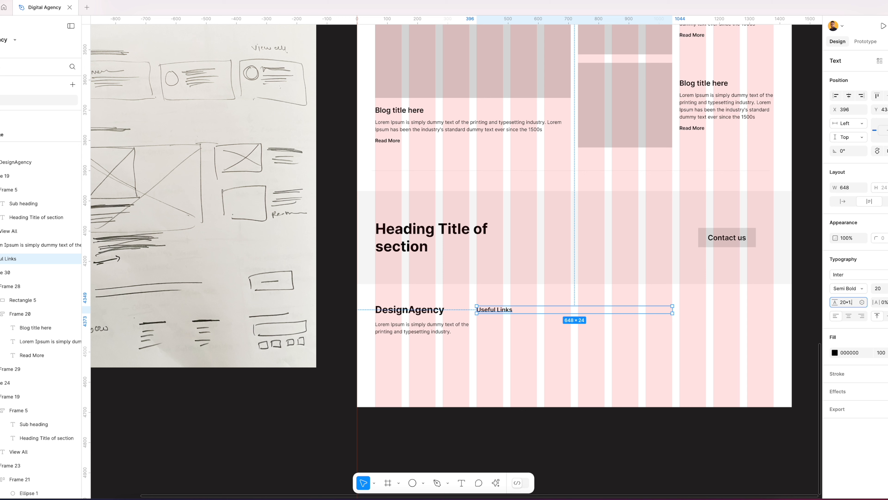
type(".5")
key("Return")
left_click(500, 302)
Set the "Useful Links" heading to auto width so its box fits the text.
scroll(504, 311, "up", 3)
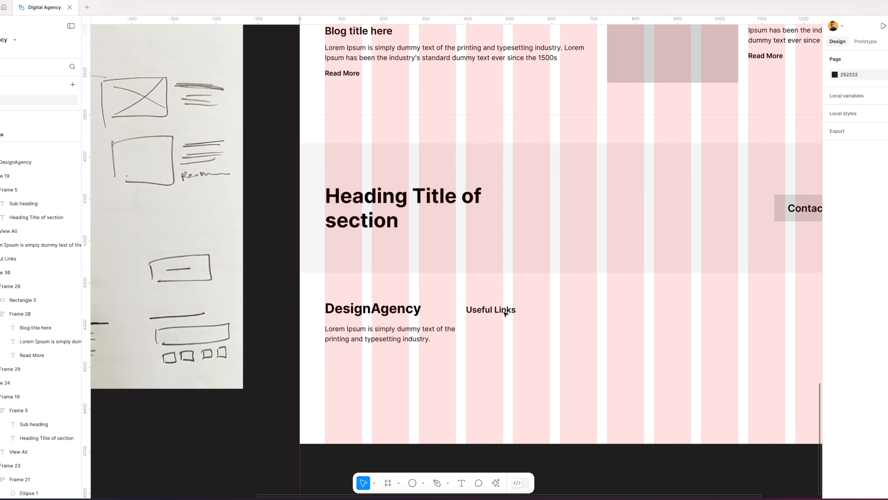
scroll(505, 314, "up", 3)
key("shift+g")
left_click(509, 312)
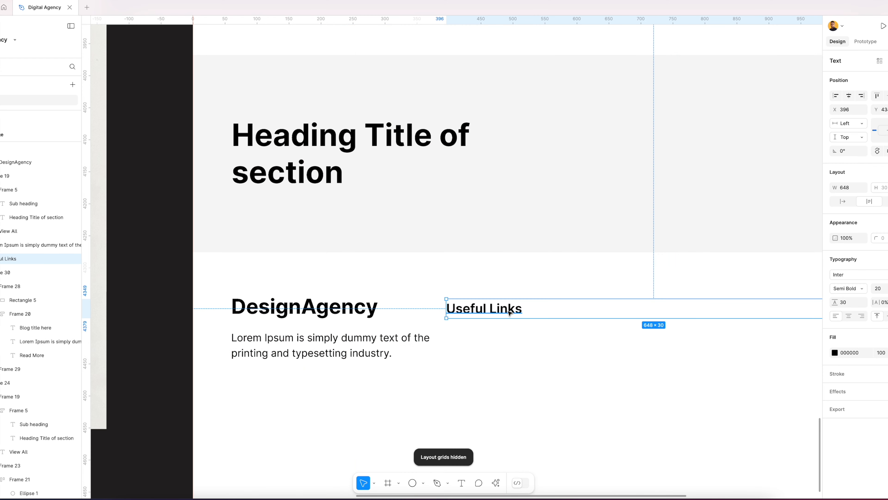
key("shift+g")
scroll(507, 311, "down", 3)
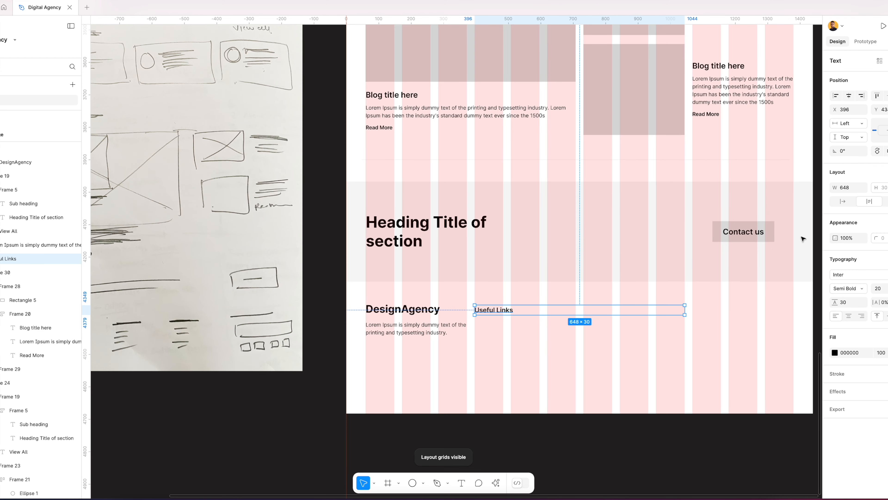
left_click(843, 201)
left_click(567, 331)
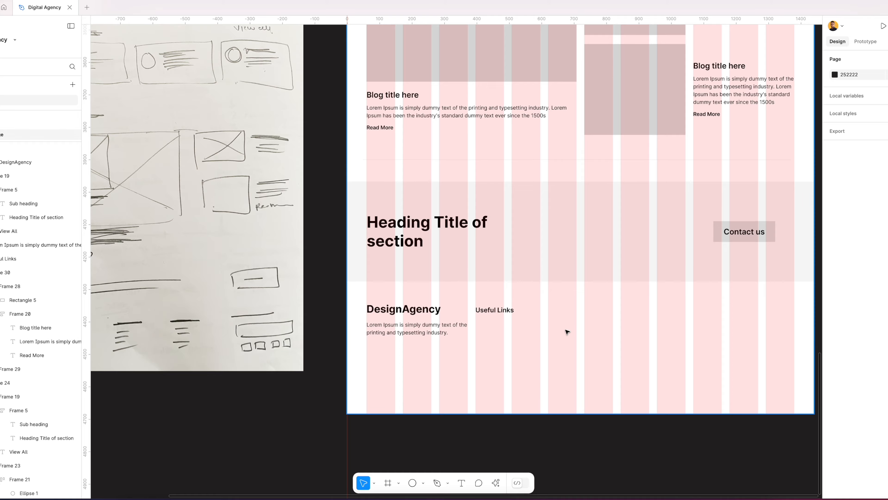
Place a copy of the footer description below "Useful Links" and change its text to "About us".
scroll(590, 326, "up", 2)
scroll(590, 326, "right", 2)
scroll(438, 327, "up", 2)
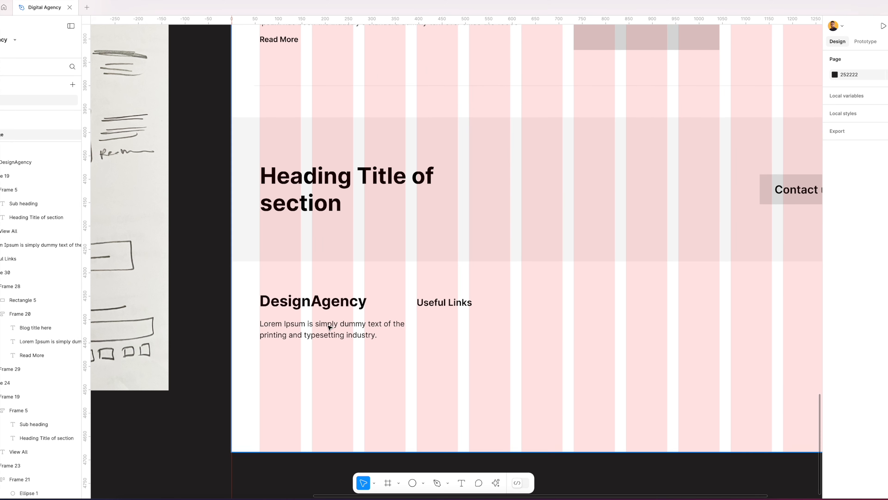
left_click(304, 330)
left_click_drag(304, 330, 461, 330)
double_click(461, 325)
type("About ")
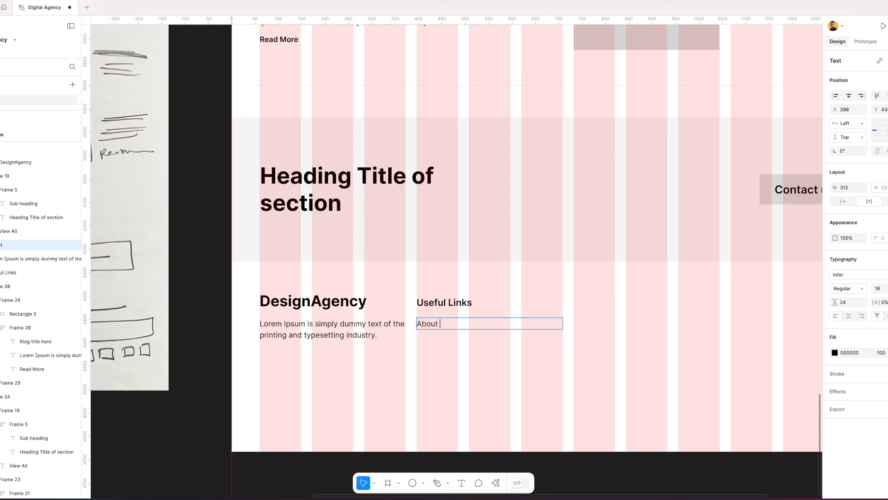
type("us")
key("Return")
key("BackSpace")
key("Escape")
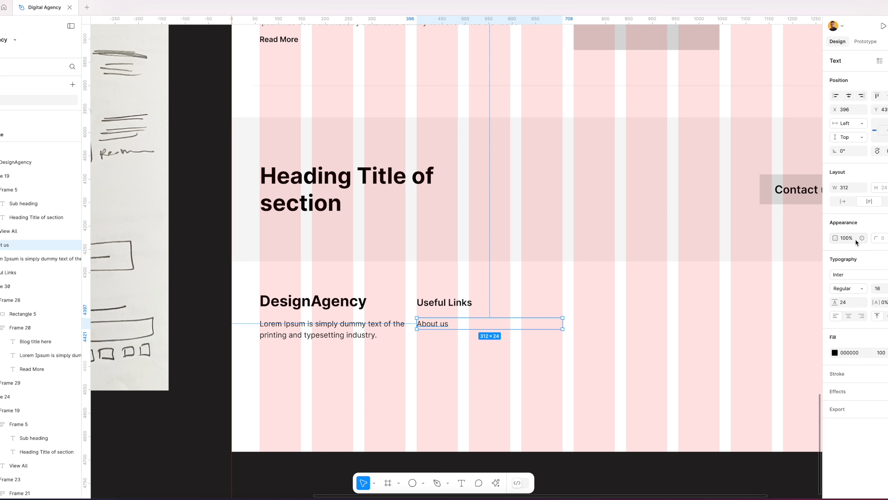
Set the "About us" text to auto width and wrap it in an auto layout frame.
left_click(843, 201)
left_click(547, 369)
left_click(441, 327)
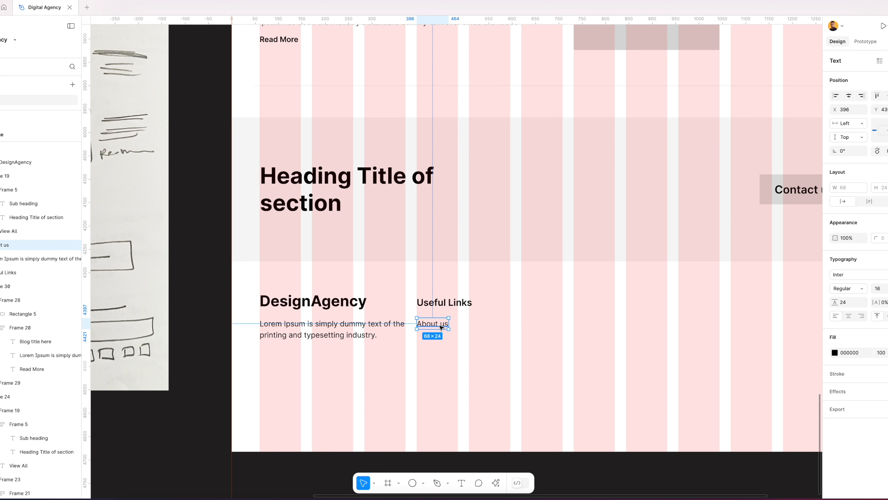
key("shift+a")
left_click_drag(440, 327, 443, 327)
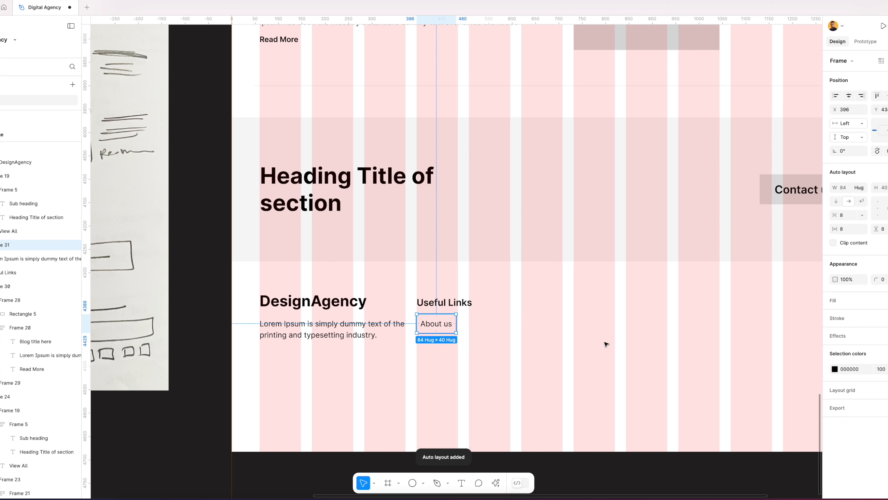
Set the "About us" frame's gap and its horizontal and vertical padding to 0.
left_click(843, 215)
type("0")
key("Tab")
type("0")
key("Tab")
type("0")
key("Return")
left_click(468, 327)
Place a copy of the "About us" link directly below it and change its text to "Contact us".
scroll(468, 327, "up", 3)
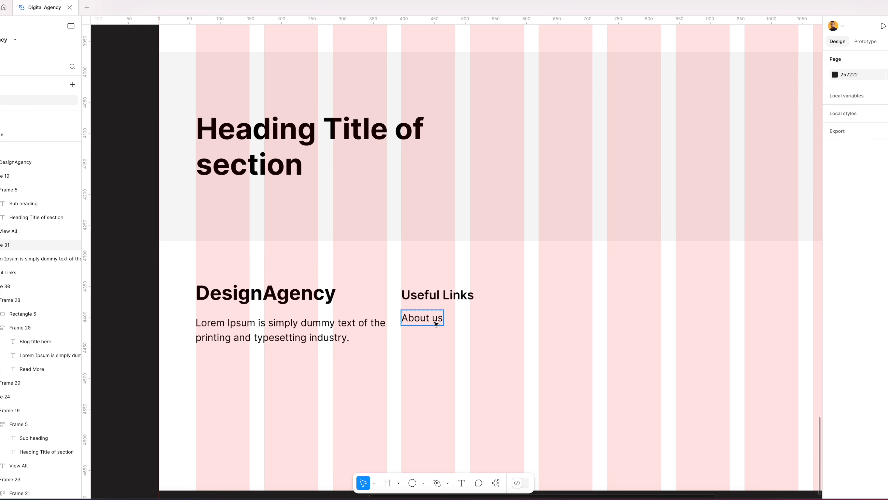
left_click(434, 324)
left_click_drag(434, 325, 441, 339)
double_click(440, 337)
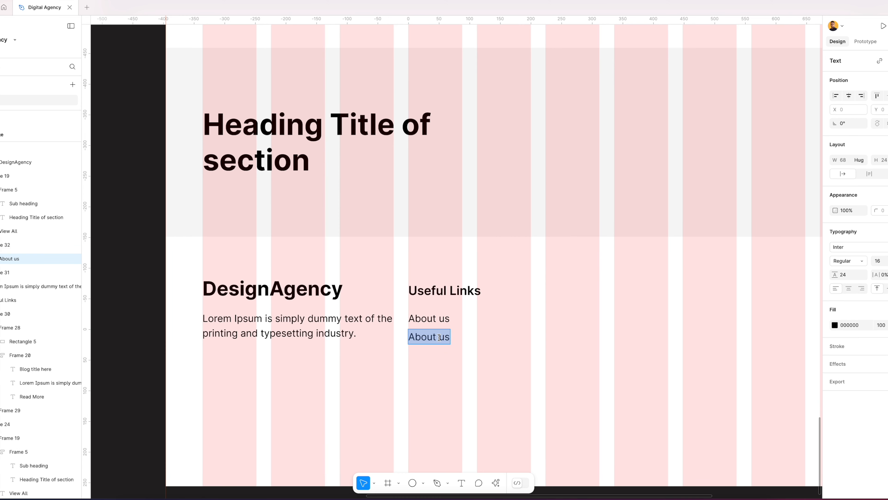
type("Contact us")
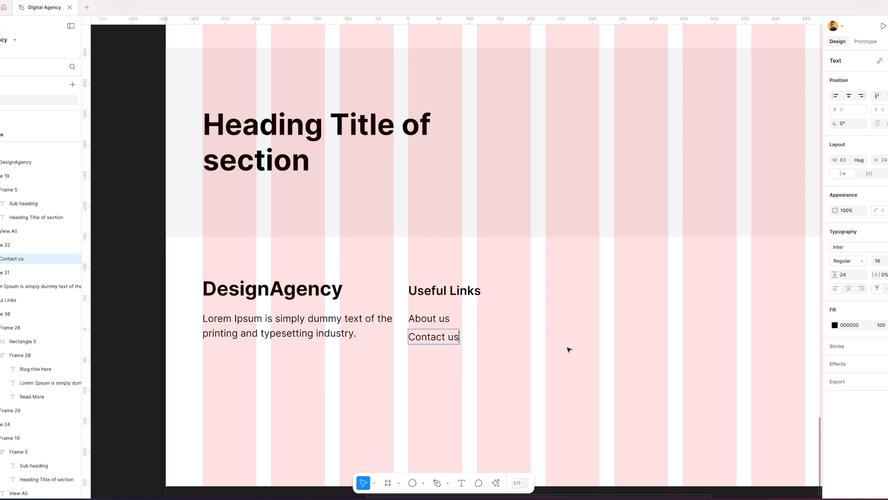
key("Escape")
left_click_drag(440, 343, 442, 359)
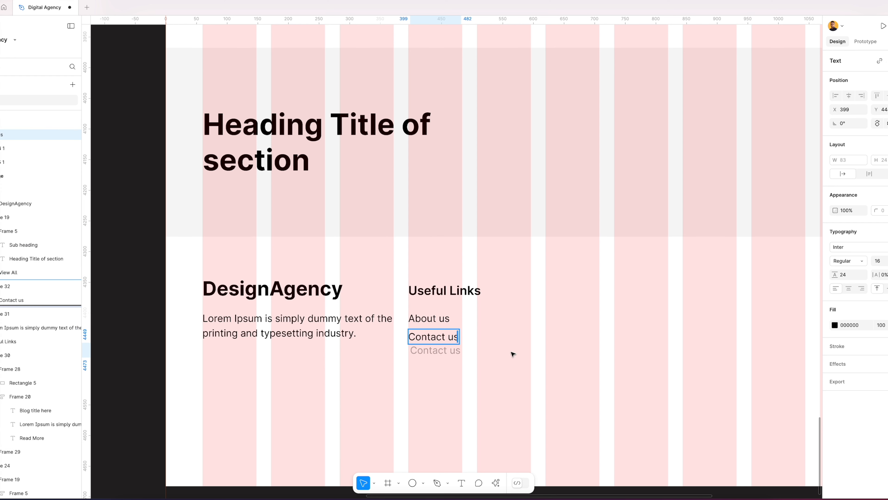
left_click(513, 355)
double_click(468, 342)
key("Delete")
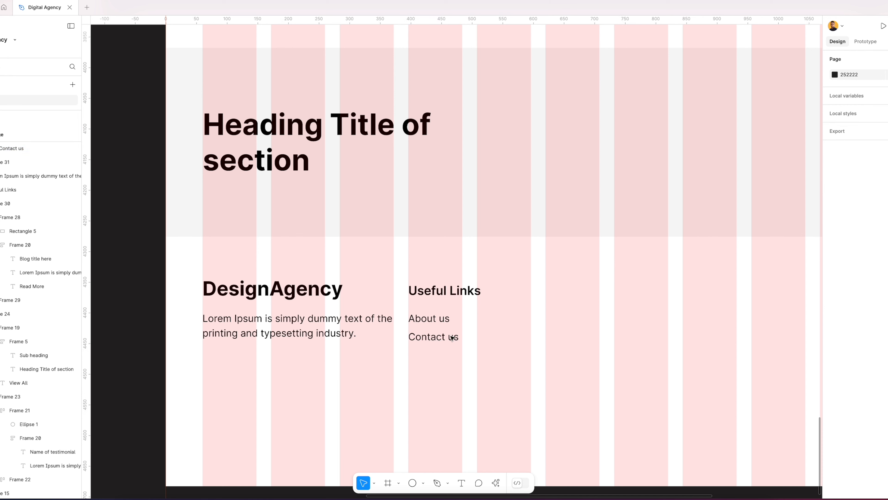
Add two copies of the "Contact us" link frame below it at equal spacing.
left_click(438, 338)
left_click_drag(439, 339, 440, 357)
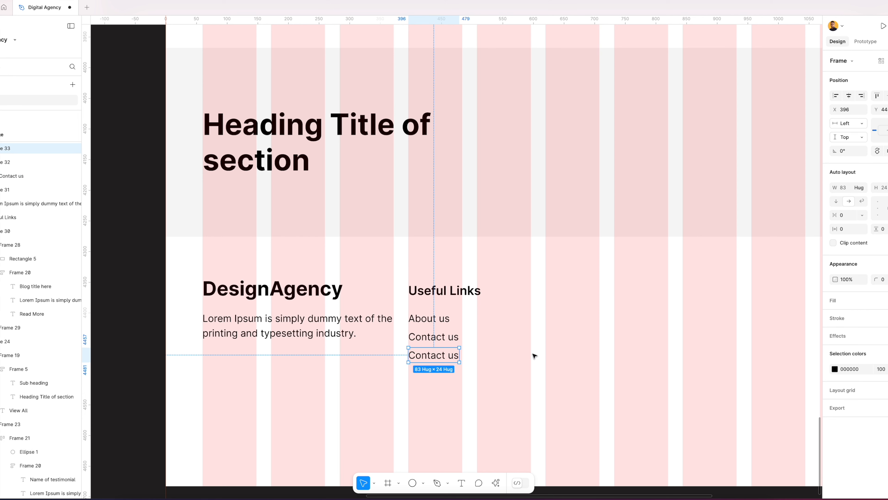
key("ctrl+d")
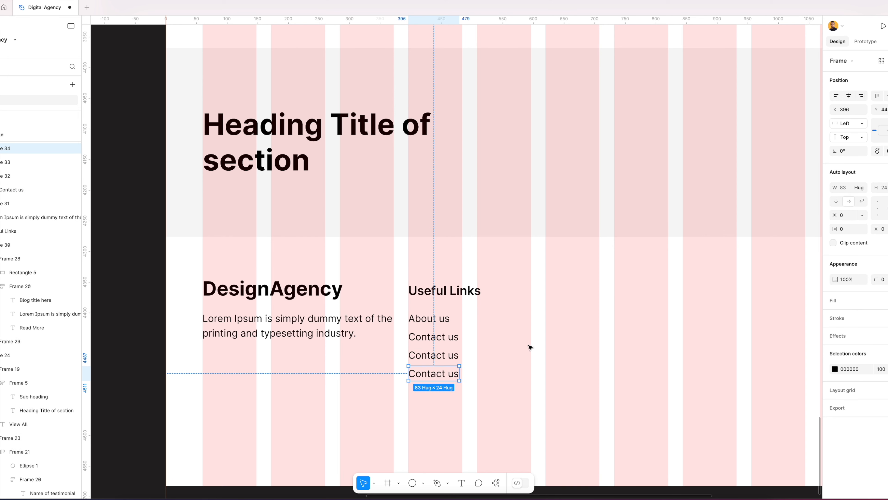
Change the third link's text to "Our Team" and the fourth link's text to "Career".
double_click(446, 356)
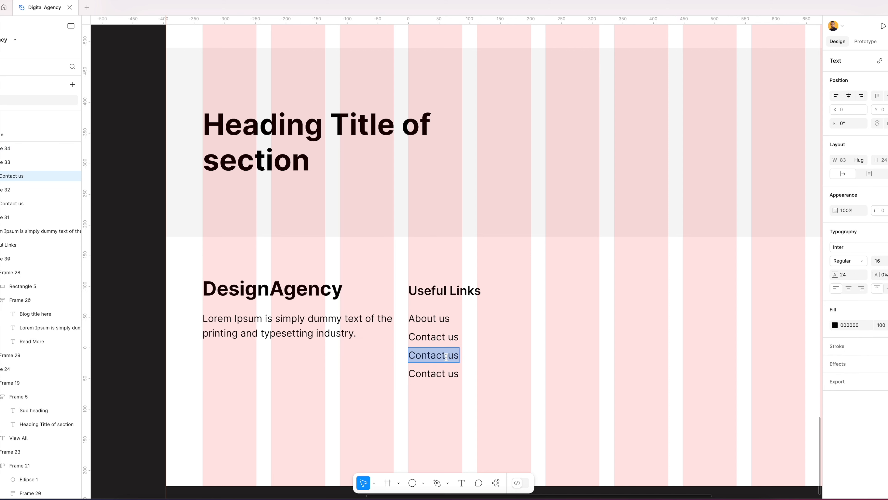
type("Our Team")
key("Escape")
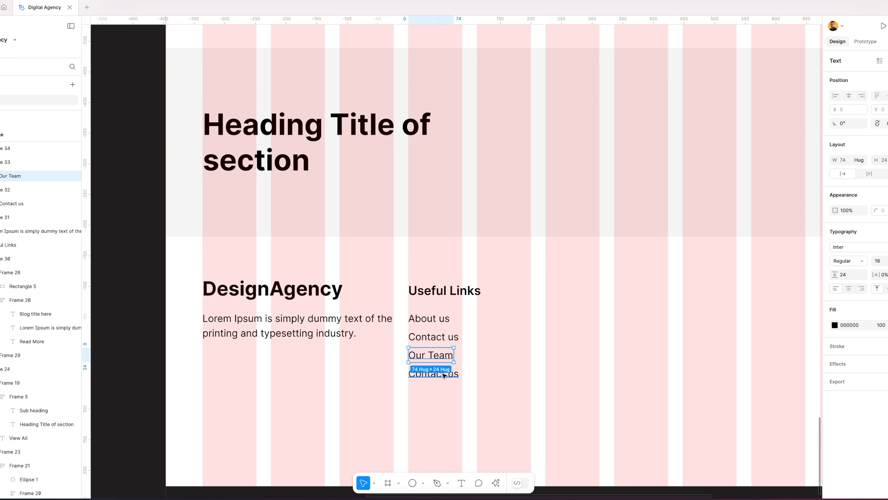
double_click(443, 374)
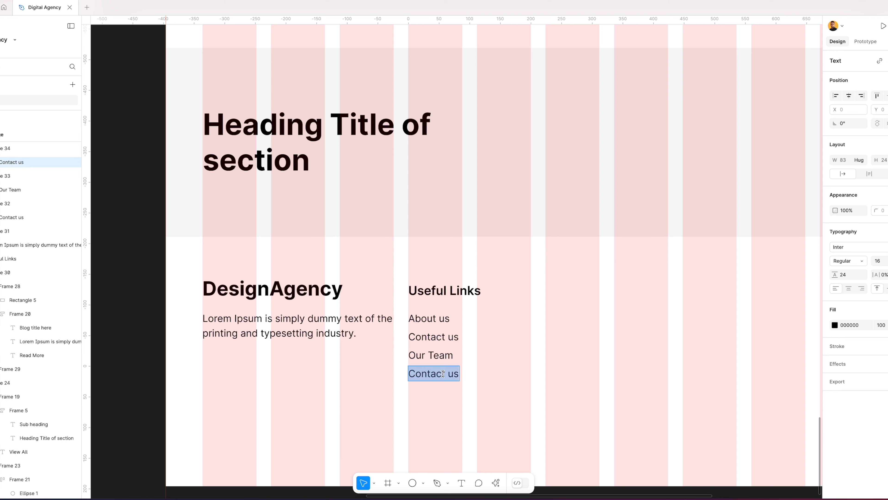
type("Cat")
key("BackSpace")
type("reer")
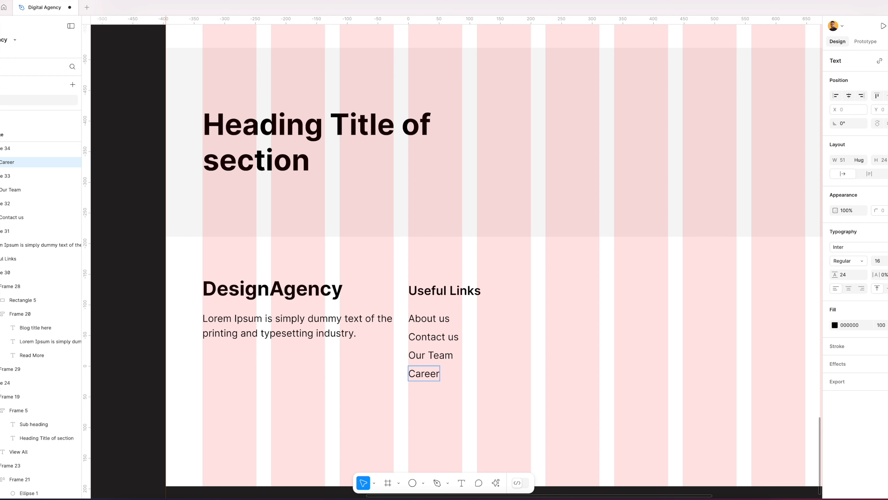
left_click(486, 399)
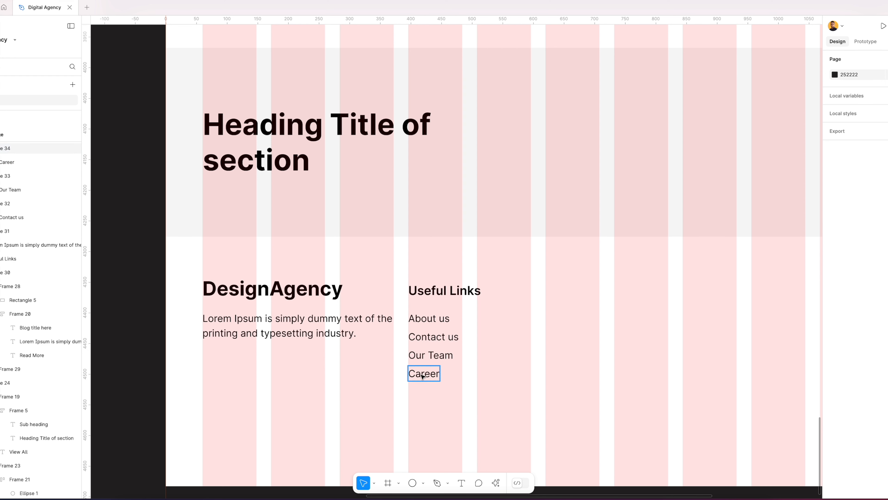
left_click(430, 379)
key("ctrl+d")
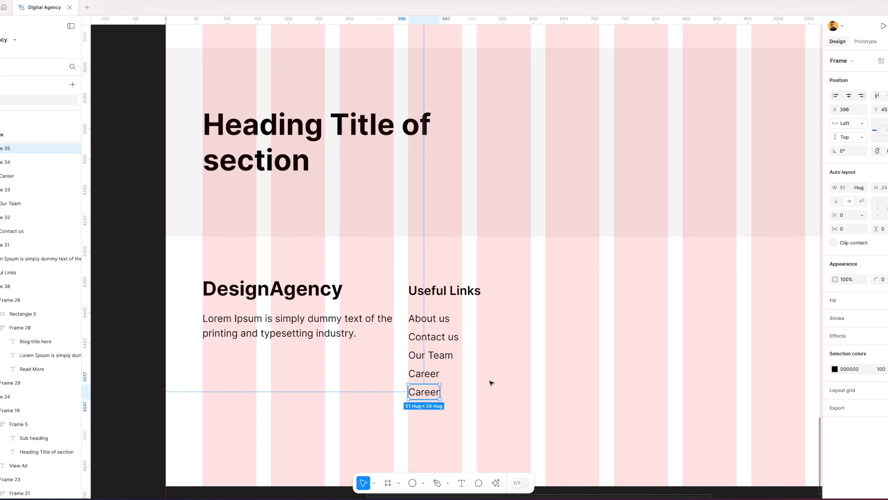
key("Delete")
Wrap the "About us", "Contact us", "Our Team" and "Career" links together in one auto layout frame.
left_click(444, 319)
left_click(451, 337, "shift")
left_click(433, 358, "shift")
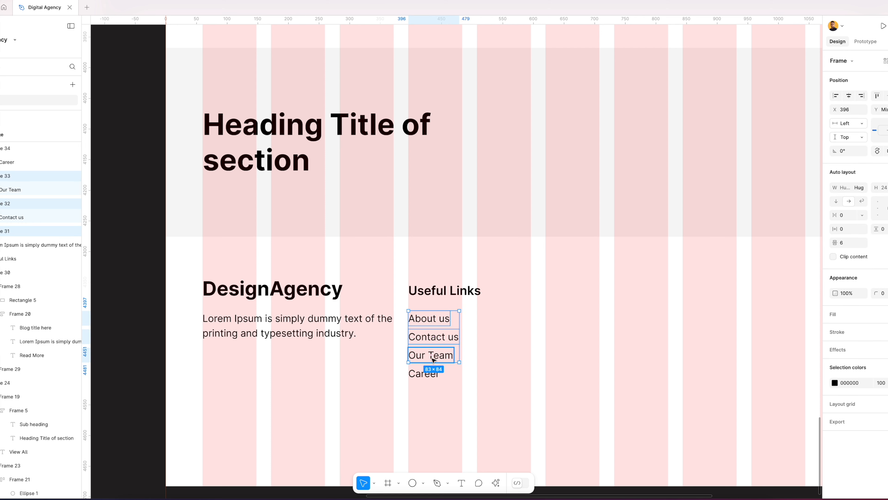
left_click(426, 374, "shift")
key("shift+a")
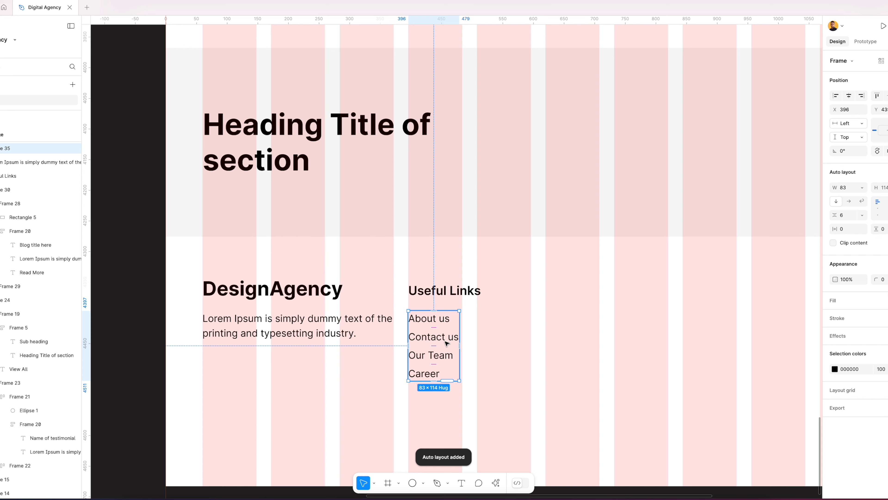
Set the vertical gap between the links in the list frame to 8.
scroll(447, 343, "left", 1)
left_click(843, 216)
left_click(843, 217)
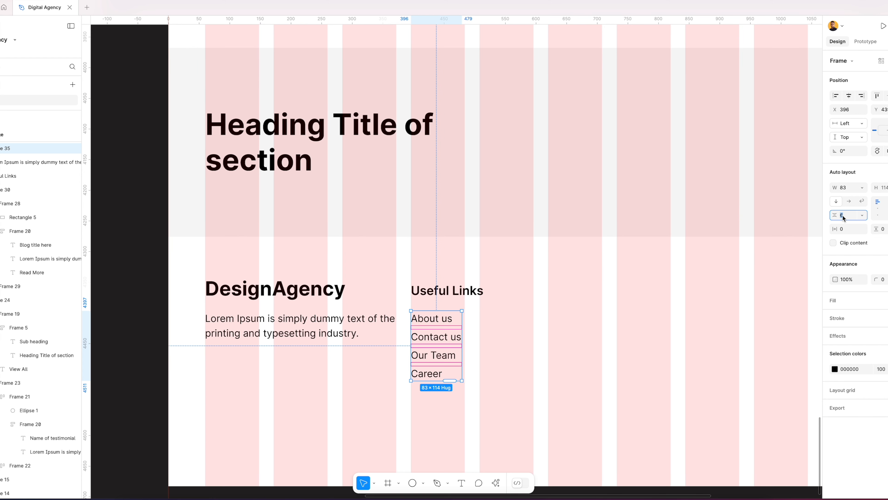
type("8")
key("Return")
left_click(561, 321)
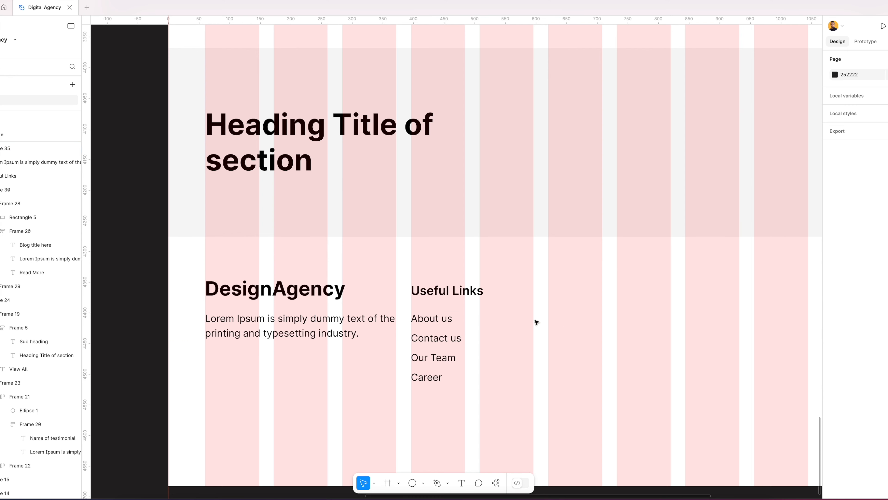
Hide the layout grids, left-align the "Useful Links" heading with the link list, and show the grids again.
key("ctrl+shift+4")
left_click(448, 296)
left_click(441, 338, "shift")
left_click(835, 96)
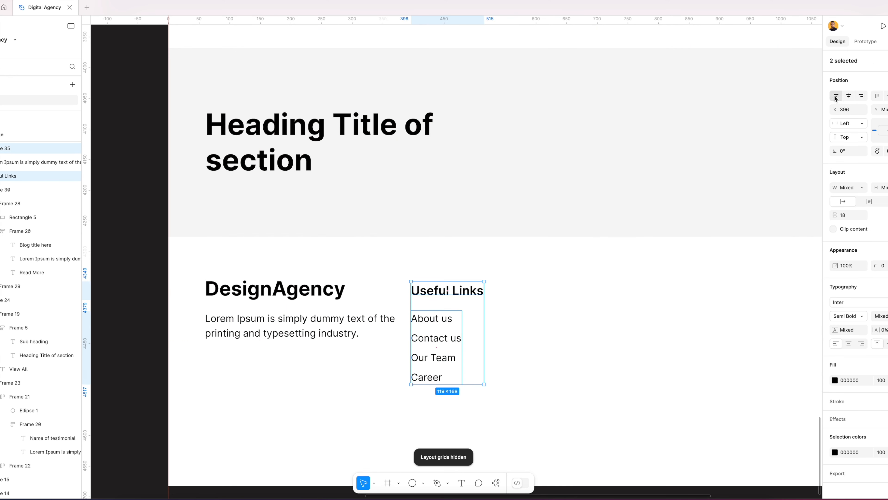
key("shift+g")
left_click(498, 309)
Wrap the "Useful Links" heading and the link list together in an auto layout frame.
left_click(468, 294)
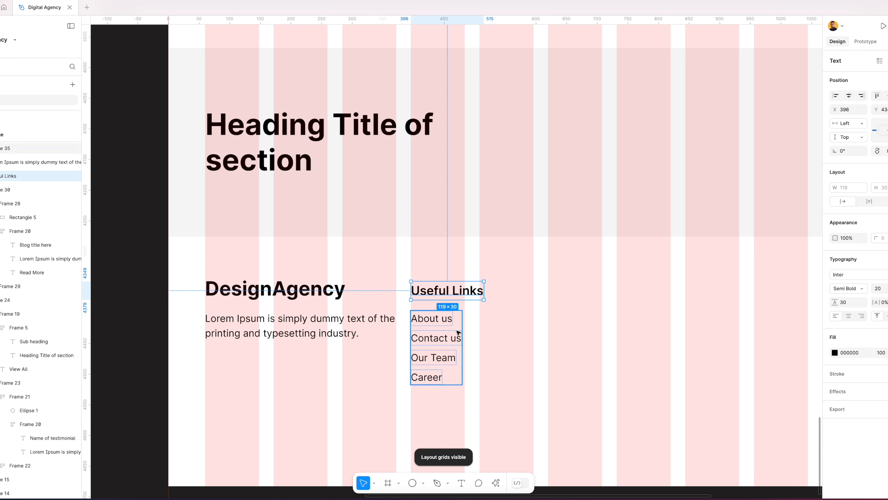
left_click(458, 331, "shift")
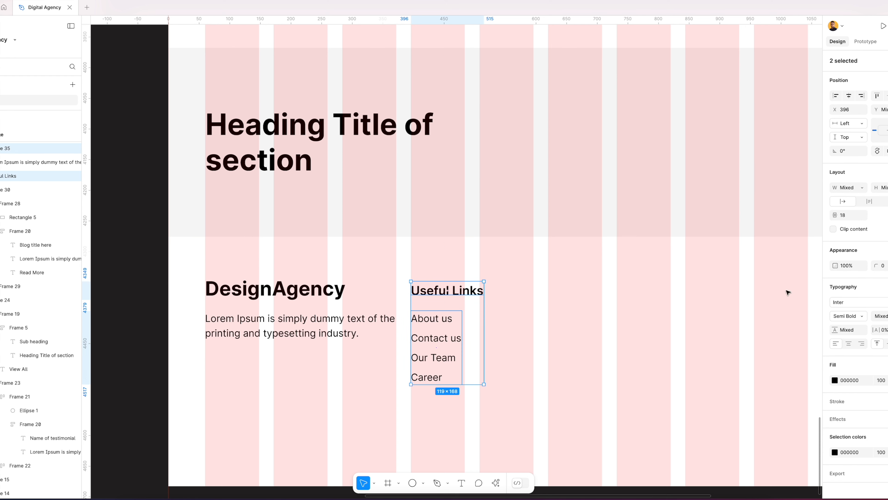
right_click(435, 346)
left_click(508, 365)
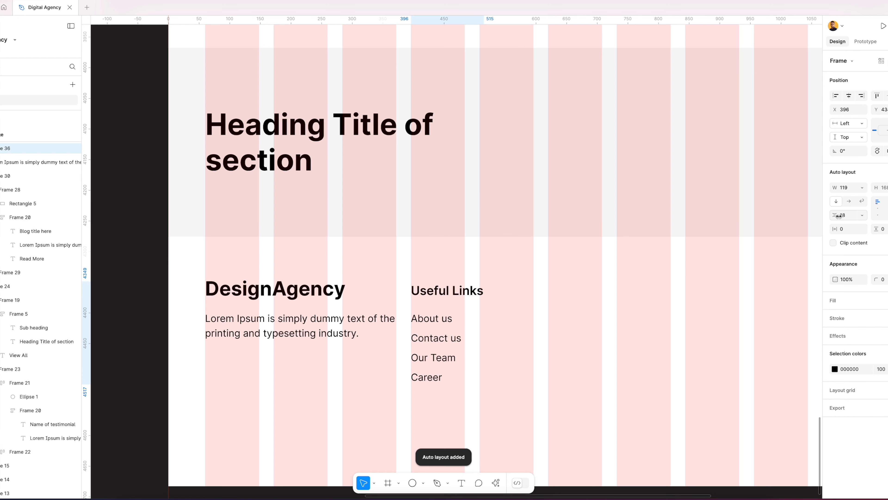
Set the gap between the "Useful Links" heading and its link list to 20.
left_click(847, 219)
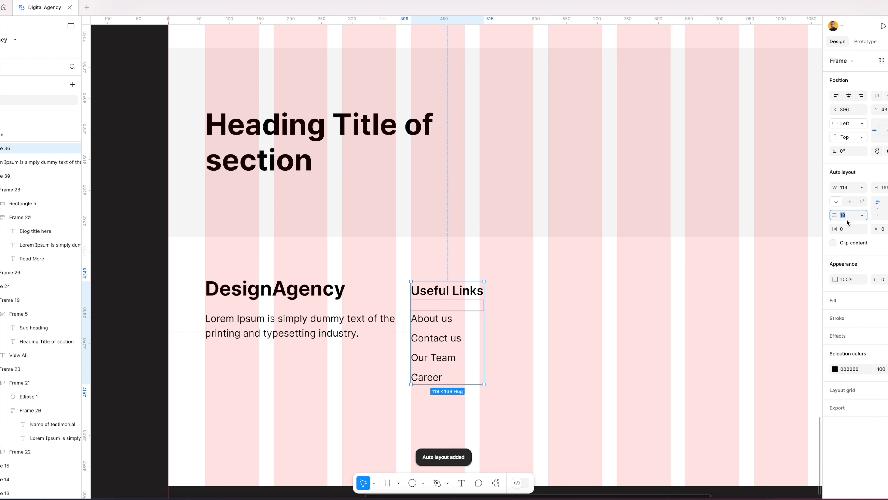
key("Tab")
left_click(843, 215)
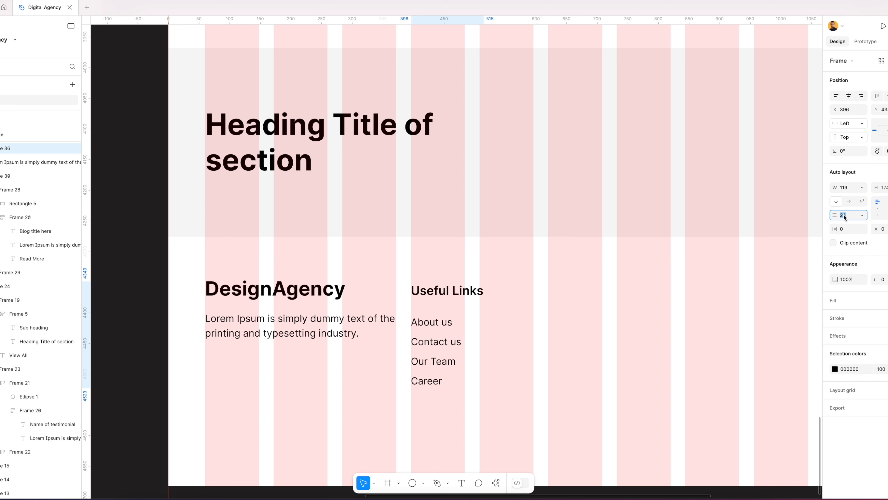
type("20")
key("Return")
left_click(539, 324)
Place a copy of the "Useful Links" column beside it, aligned to the sixth grid column.
scroll(542, 322, "down", 3)
scroll(542, 322, "right", 5)
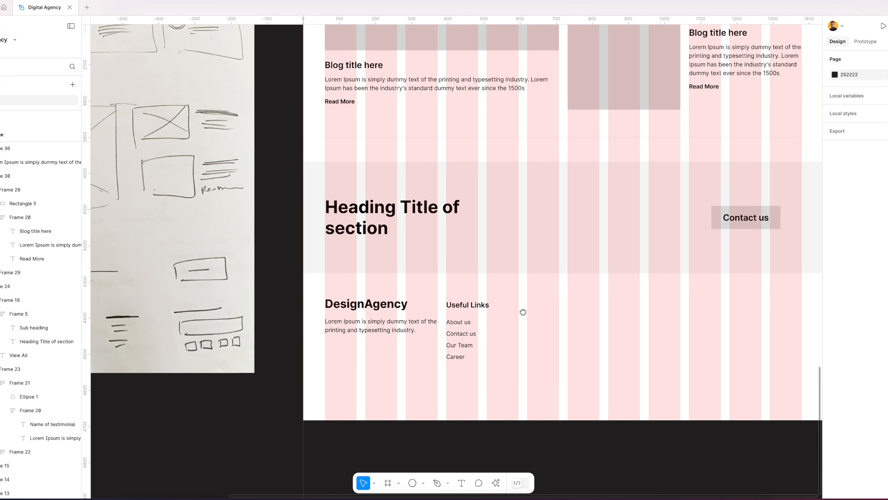
left_click(395, 319)
left_click_drag(393, 322, 474, 319)
left_click(532, 320)
scroll(532, 320, "left", 3)
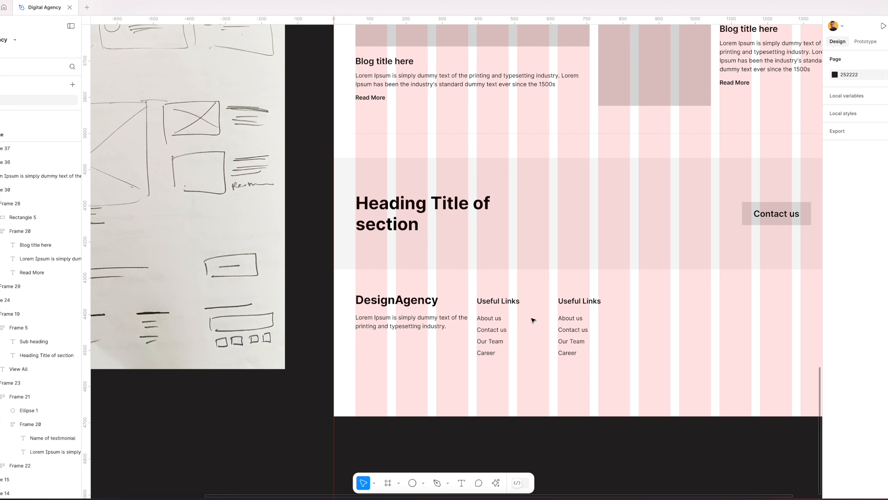
Change the copied column's heading to "Services".
scroll(629, 315, "right", 1)
double_click(548, 304)
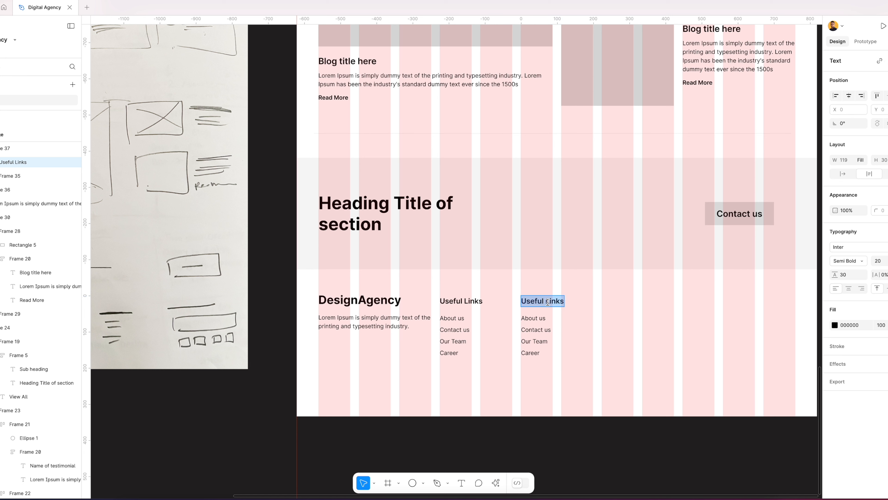
type("Services")
Change the first two links under "Services" to "UI Design" and "UX Design".
left_click(538, 318)
double_click(538, 320)
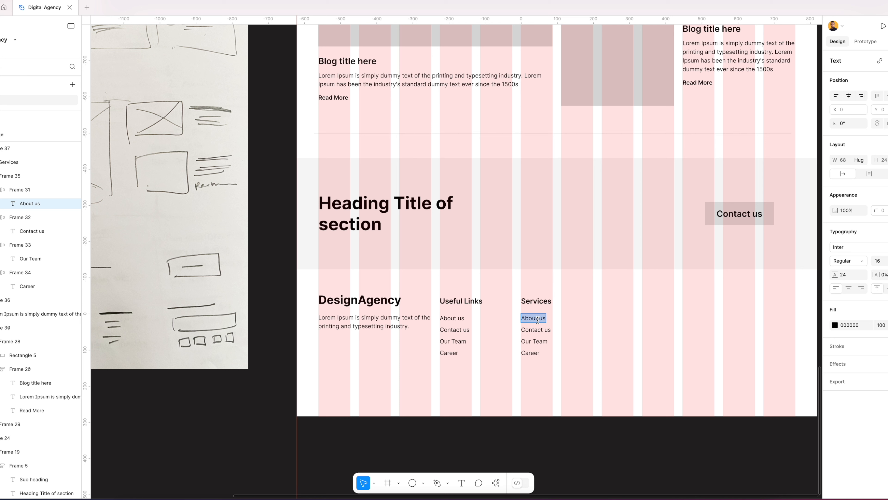
type("UI Design")
double_click(536, 329)
type("UX Design")
key("Escape")
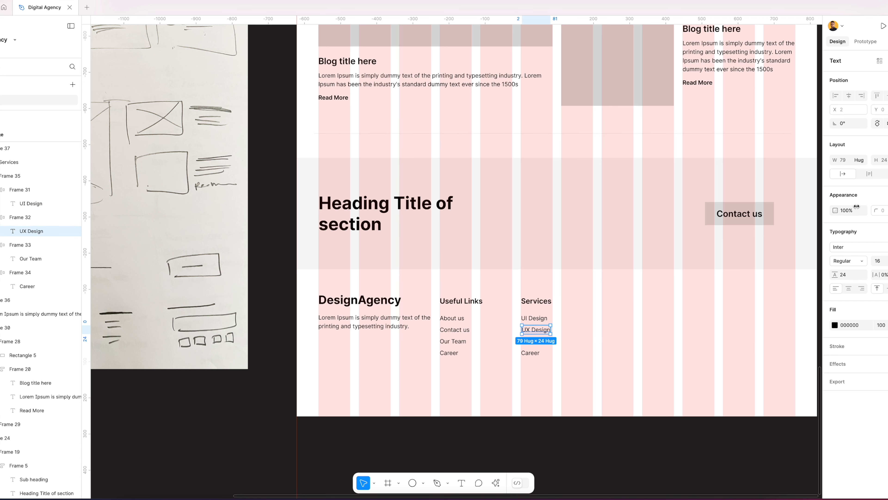
Left-align the "UX Design" text inside its auto layout frame so it lines up with the other links.
scroll(535, 325, "up", 5)
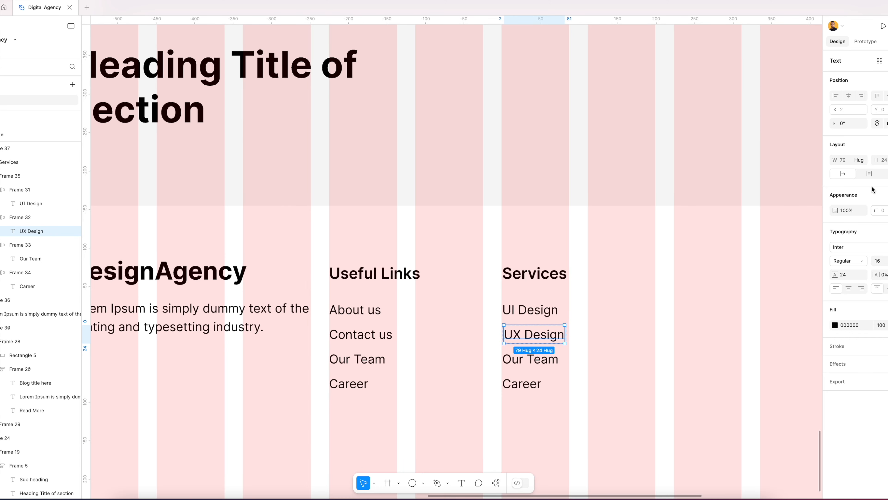
left_click(549, 333)
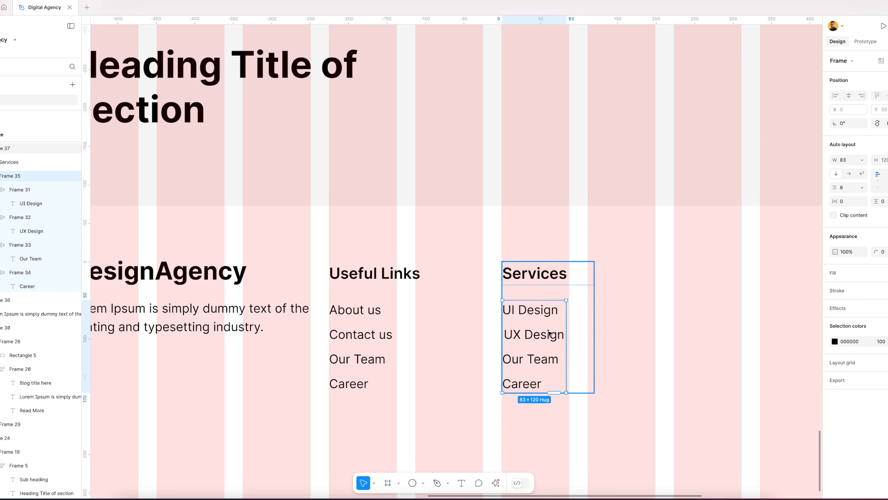
left_click(549, 333)
scroll(549, 333, "left", 1)
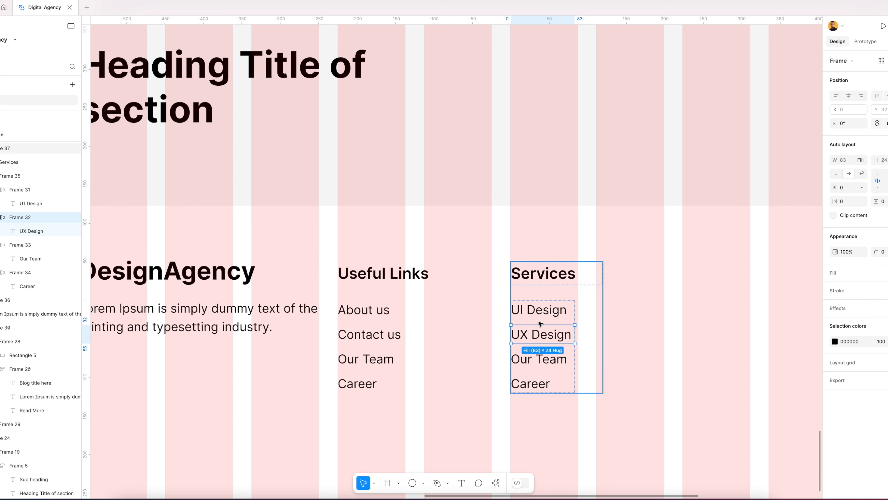
Left-align the contents of the "UI Design", "Our Team" and "Career" link frames in the "Services" column.
left_click(536, 310)
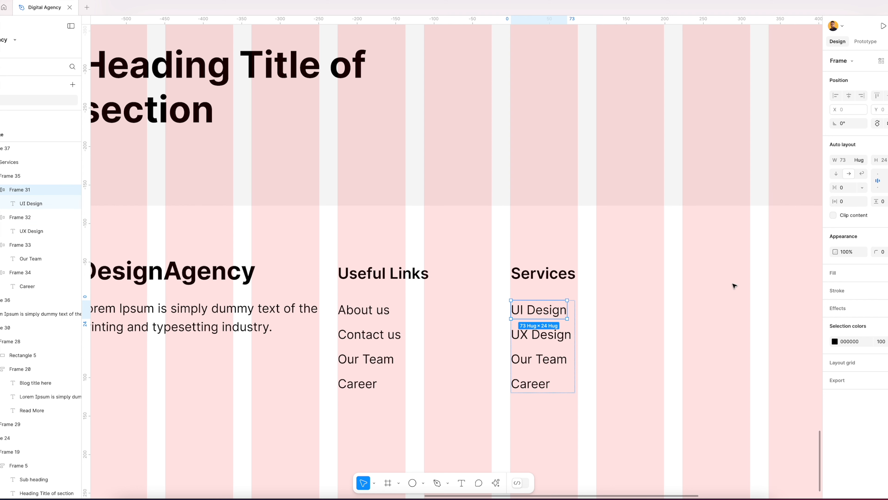
left_click(538, 359)
left_click(533, 383, "shift")
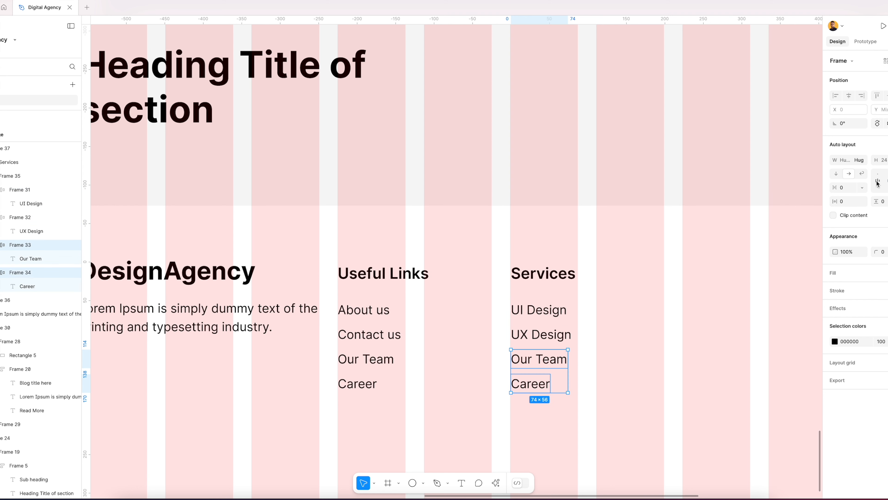
left_click(588, 417)
Change the third and fourth links under "Services" to "Wireframe" and "Development".
scroll(597, 406, "down", 3)
scroll(606, 369, "right", 2)
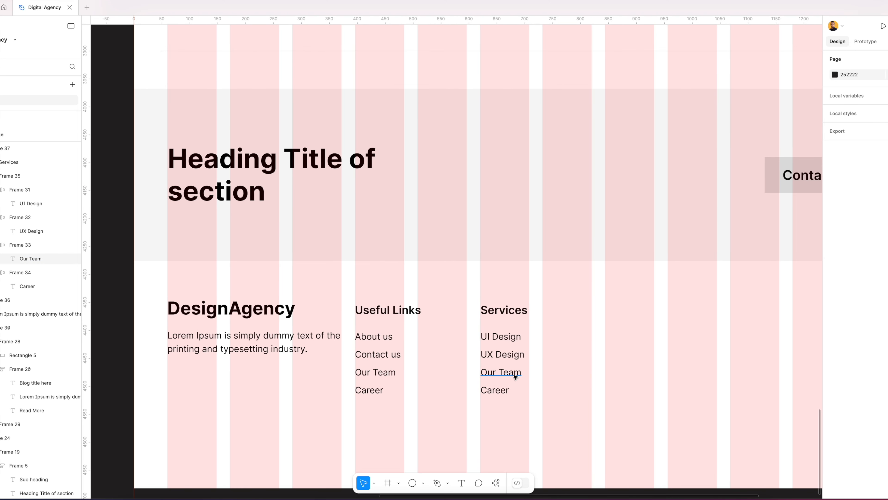
double_click(513, 375)
type("Wire")
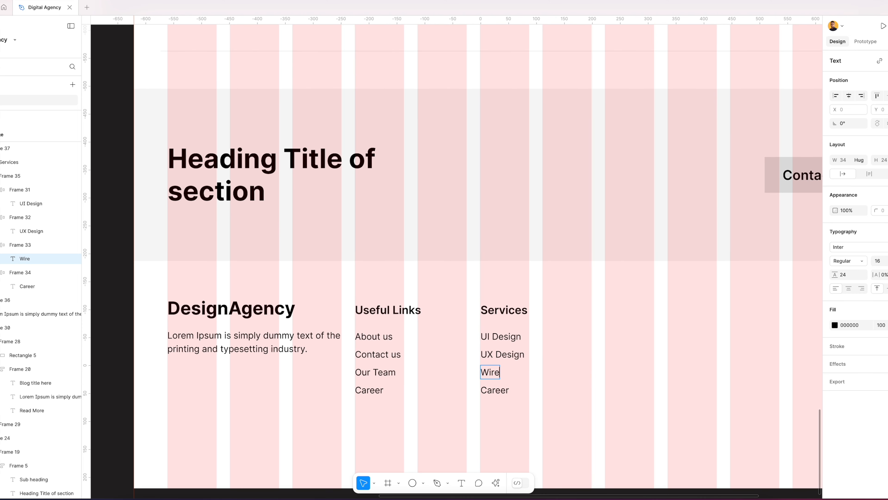
type("frame")
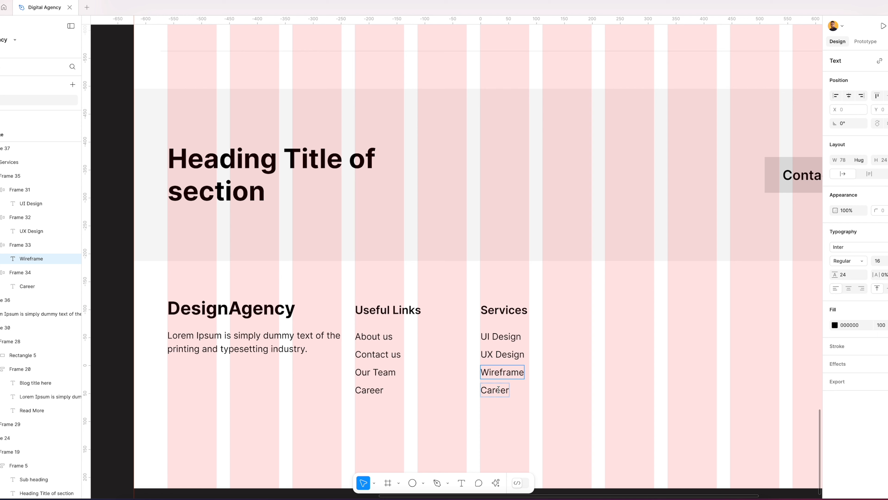
double_click(498, 389)
type("Development")
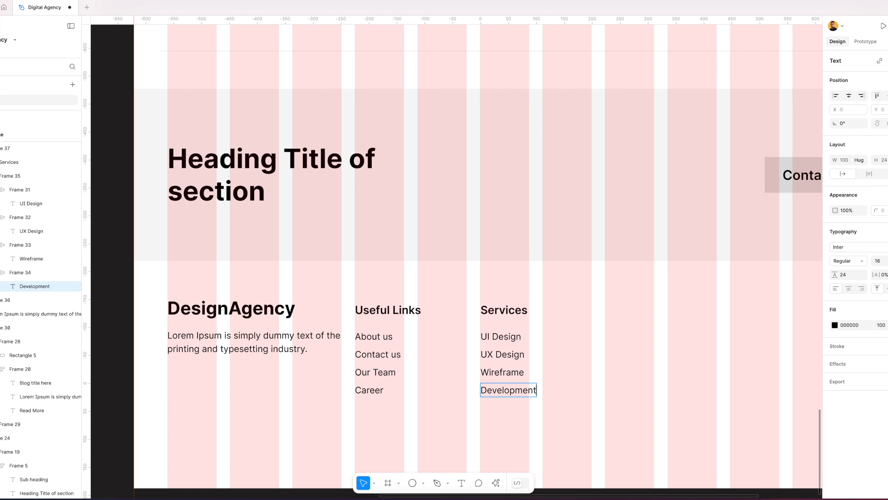
key("Escape")
key("Escape")
Compare the footer columns with the footer area of the paper sketch, checking them with the layout grid hidden and visible.
scroll(632, 341, "down", 3)
scroll(632, 341, "right", 2)
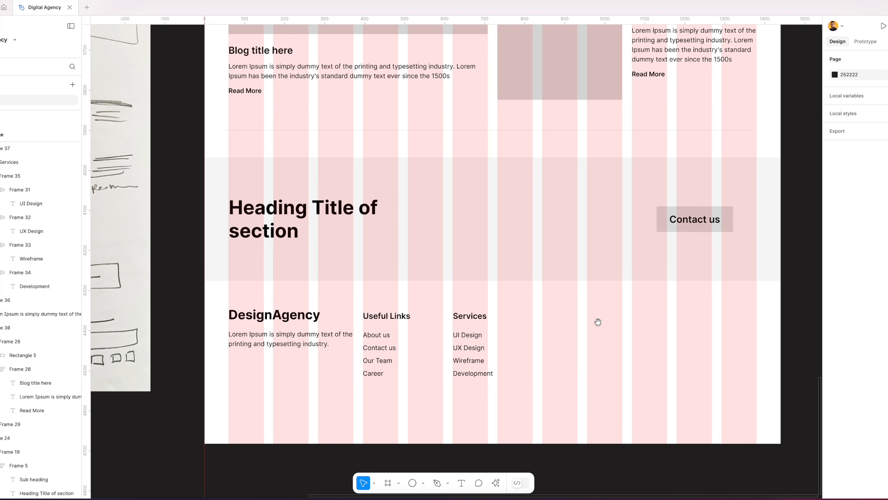
key("ctrl+shift+4")
scroll(577, 321, "down", 2)
scroll(565, 321, "right", 1)
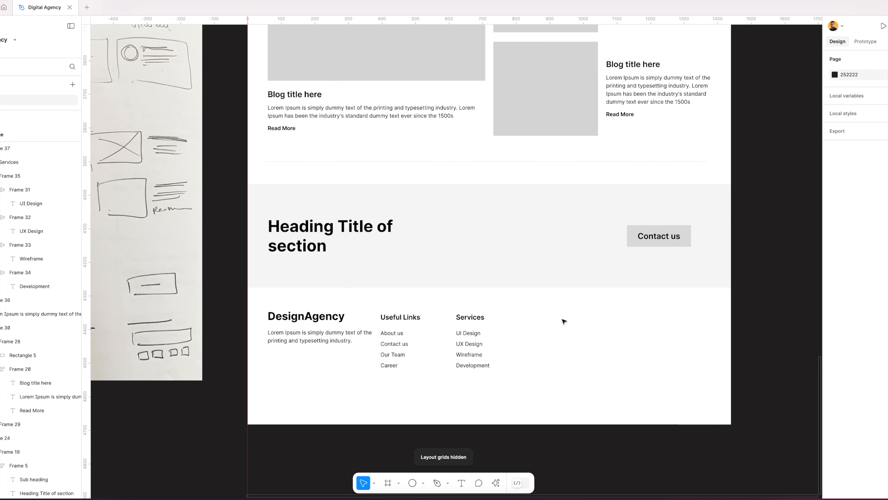
key("ctrl+shift+4")
left_click(482, 360)
left_click_drag(478, 386, 425, 317)
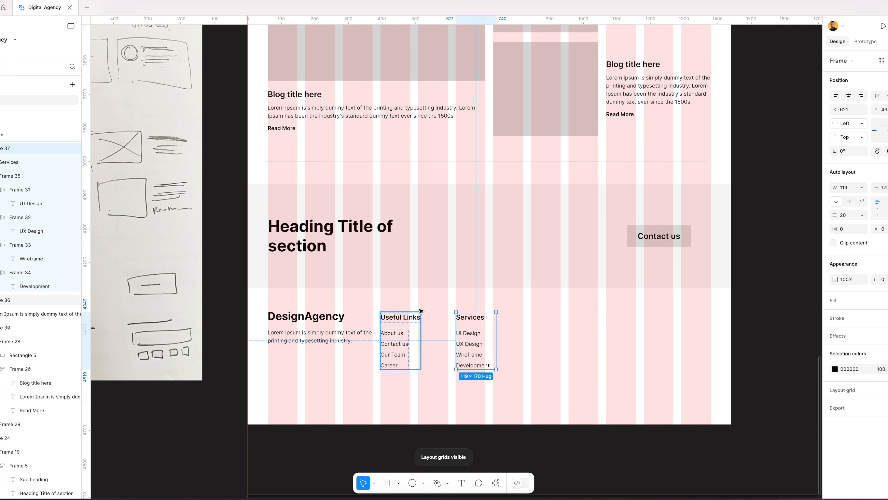
left_click(517, 313)
scroll(517, 314, "left", 1)
scroll(470, 323, "left", 4)
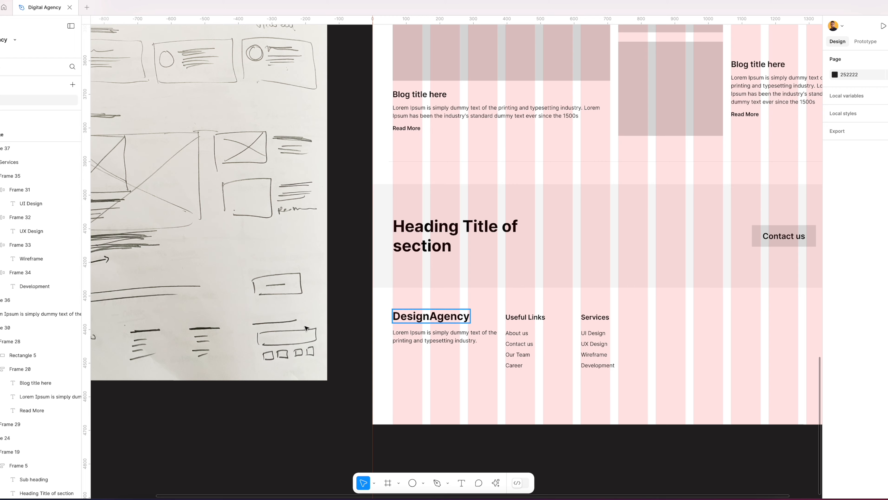
scroll(593, 321, "down", 2)
mouse_move(583, 388)
left_mouse_down()
mouse_move(595, 318)
mouse_move(419, 319)
left_mouse_up()
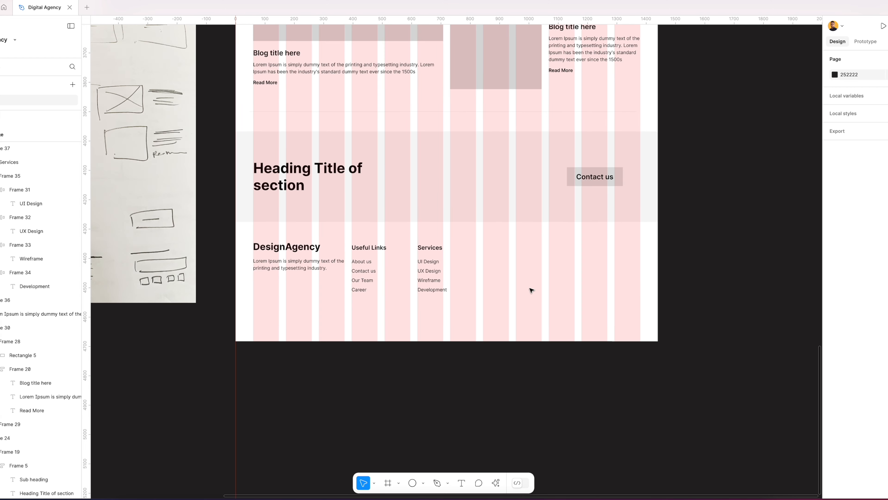
Place a copy of the Services column farther along the footer row at X 956, on a grid column edge.
scroll(532, 290, "up", 2)
left_click_drag(485, 283, 472, 340)
left_click(381, 292)
left_click_drag(392, 306, 522, 304, "alt")
left_click(615, 307)
mouse_move(388, 312)
left_mouse_down()
mouse_move(424, 311)
mouse_move(390, 310)
left_mouse_up()
left_click(547, 306)
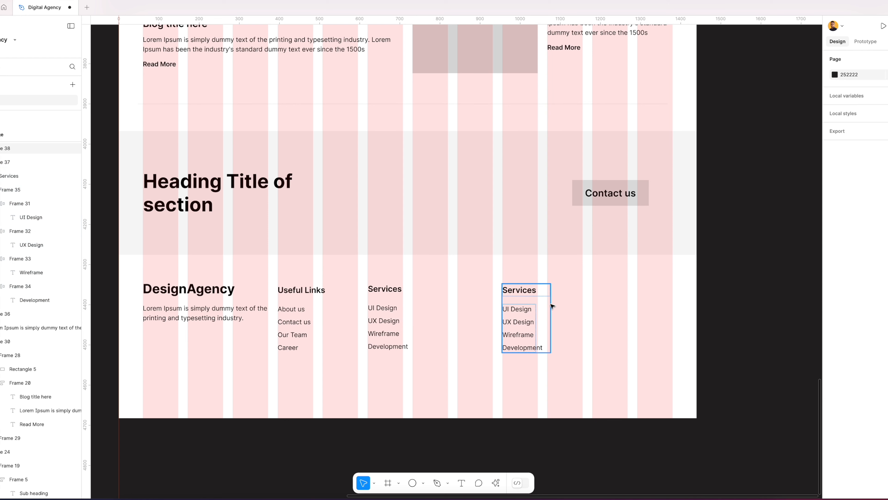
Change the heading of the copied Services column to "Subscribe".
left_click(525, 293)
double_click(525, 292)
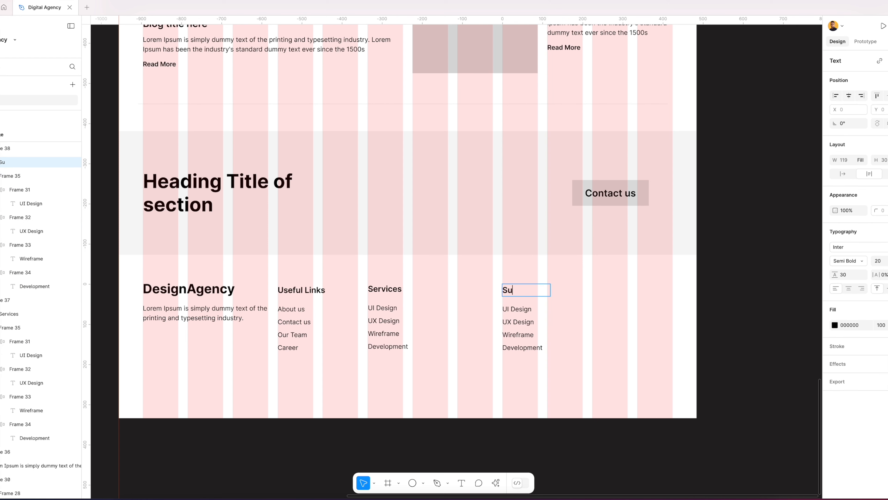
type("Subscribe no")
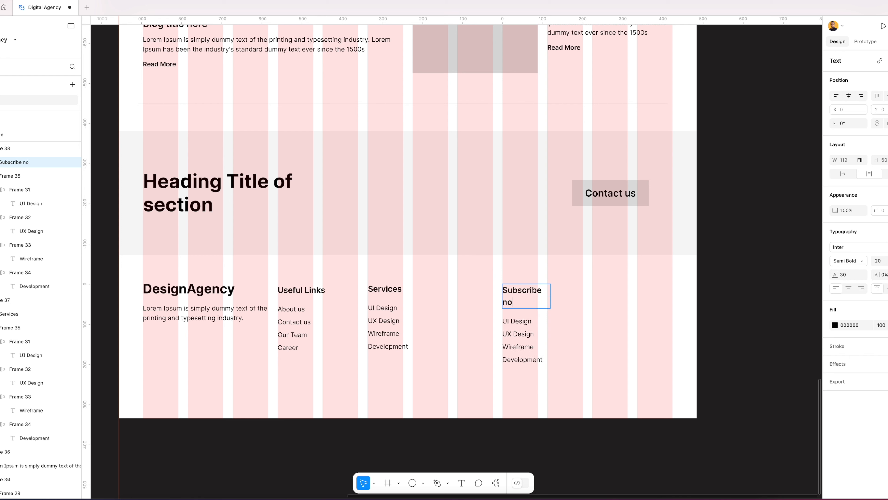
key("BackSpace")
key("BackSpace")
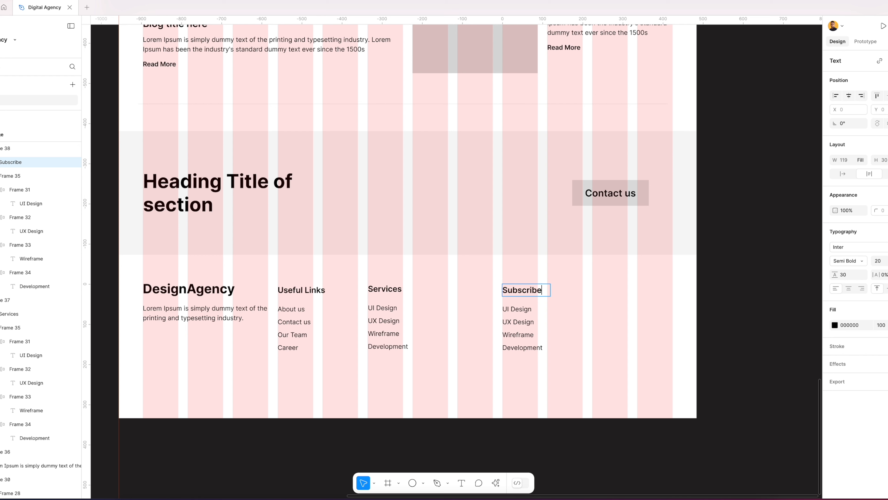
left_click(560, 290)
left_click(557, 312)
Ungroup the Subscribe column and delete its copied link list, keeping only the heading.
left_click(527, 321)
right_click(527, 321)
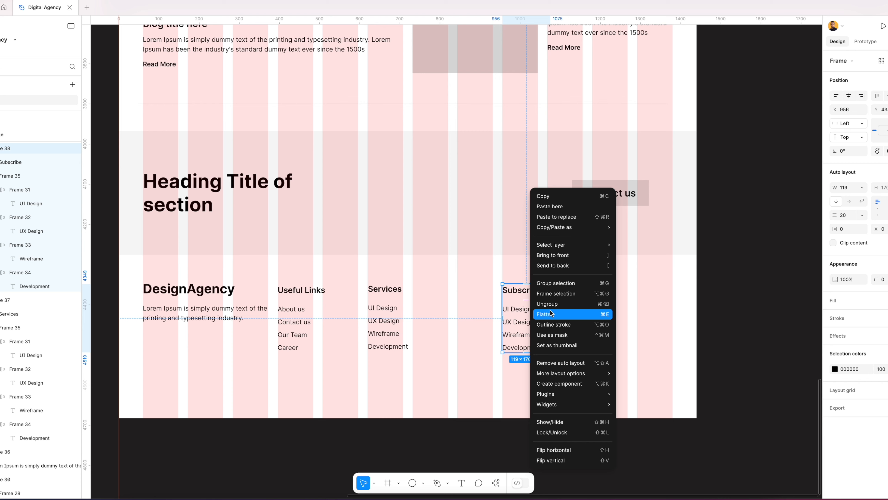
left_click(554, 305)
left_click(524, 318)
key("Delete")
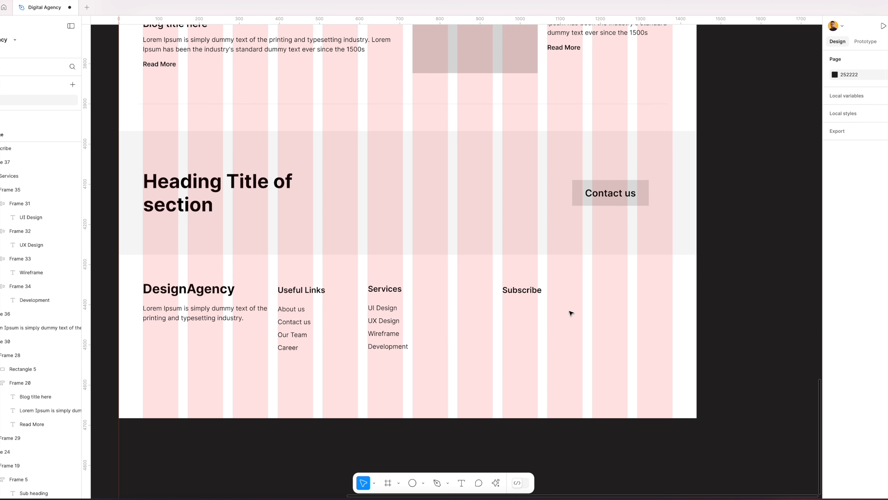
left_click(538, 293)
key("ctrl+shift+4")
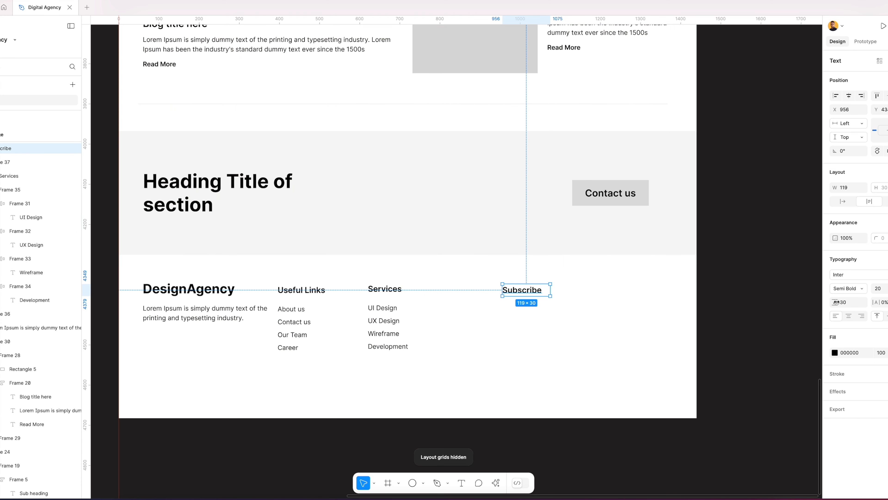
left_click(579, 321)
key("ctrl+shift+4")
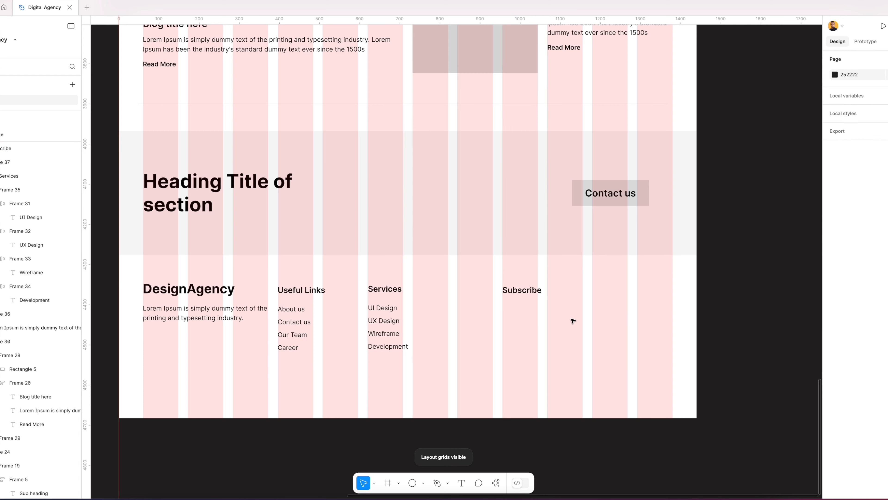
Copy the button from the section above the three image placeholders and place it under the "Subscribe" heading at X 956.
scroll(582, 314, "down", 3)
scroll(584, 316, "up", 1)
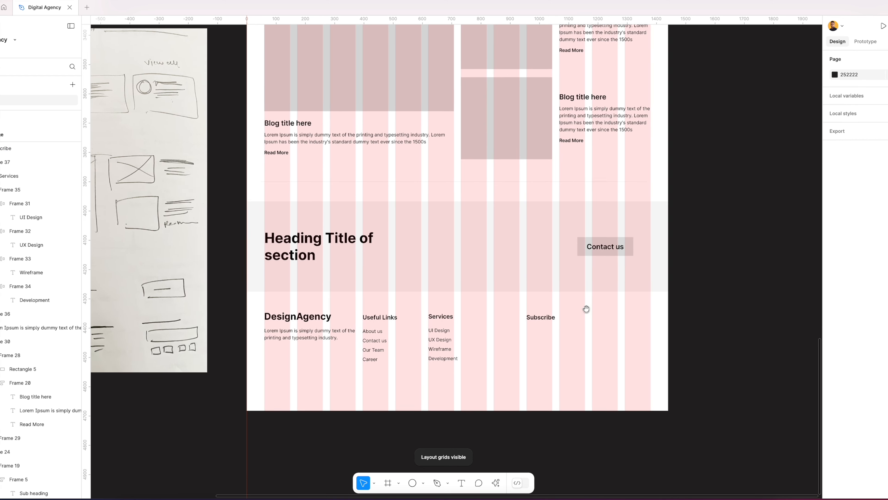
scroll(588, 313, "down", 3)
scroll(610, 238, "up", 10)
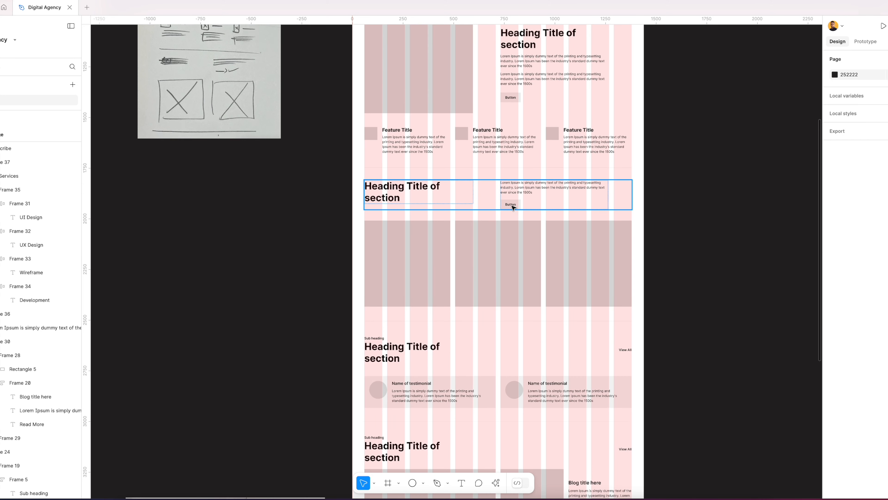
left_click(512, 207, "ctrl")
scroll(493, 227, "down", 3)
scroll(505, 284, "down", 6)
scroll(538, 341, "up", 4)
scroll(538, 332, "up", 10)
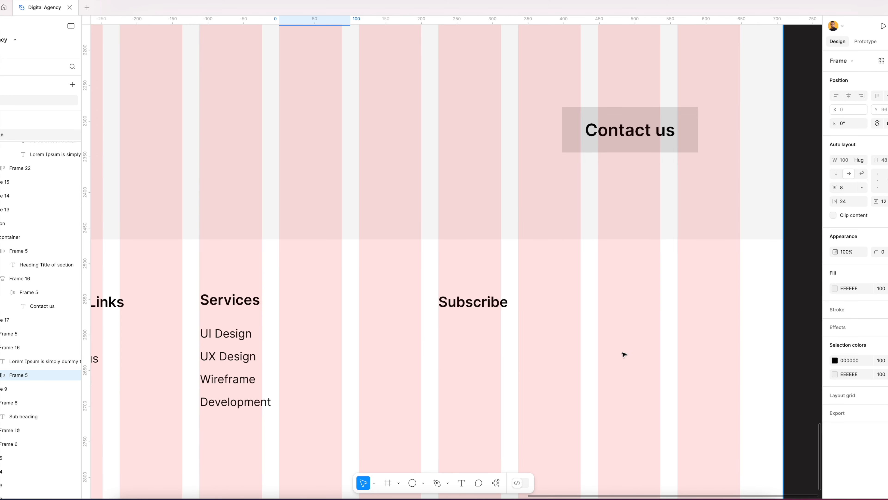
key("ctrl+v")
left_click_drag(469, 264, 566, 358)
left_click_drag(506, 350, 431, 350)
Duplicate the button farther along the same row and widen the first one to 276 so the two touch.
left_click_drag(557, 354, 679, 354)
left_click(485, 354)
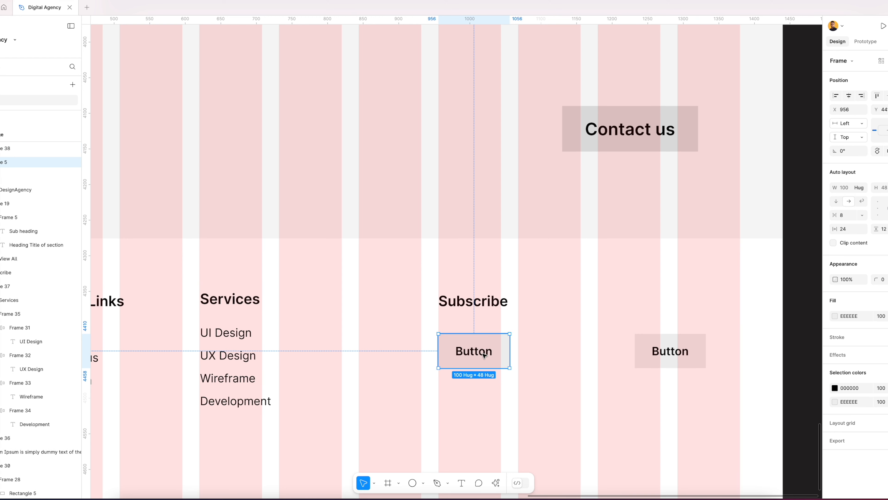
key("ctrl+g")
key("ctrl+g")
left_click_drag(508, 350, 632, 345)
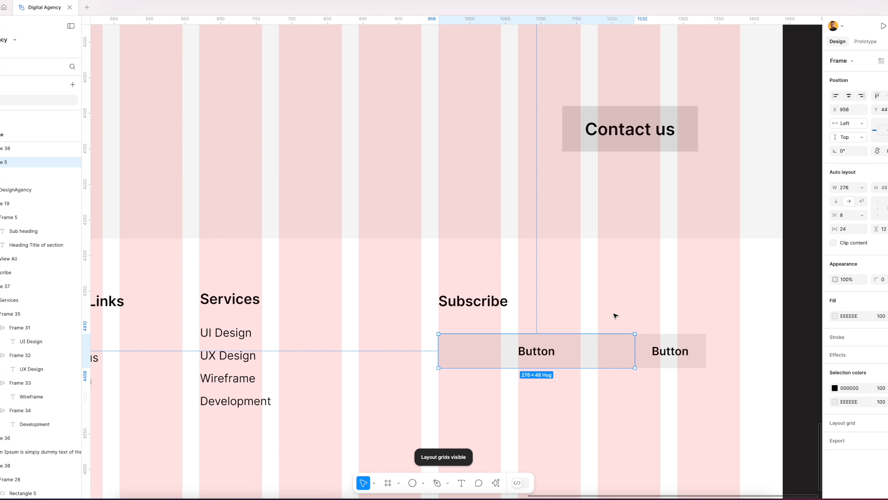
Left-align the text inside the widened button and change it to "Email".
double_click(538, 354)
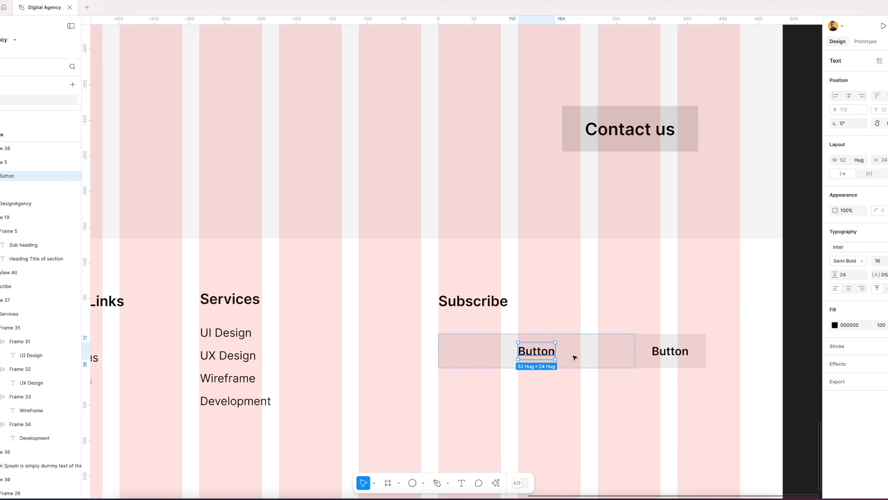
left_click(591, 356)
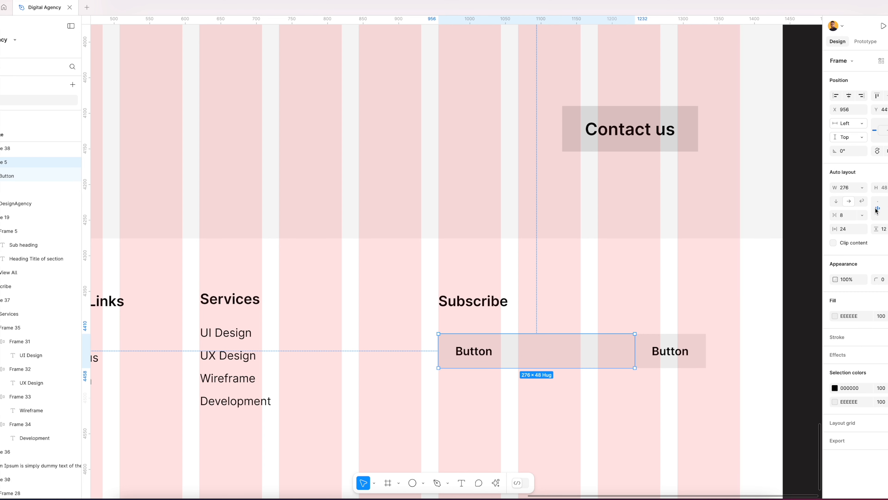
double_click(468, 364)
double_click(469, 353)
type("E")
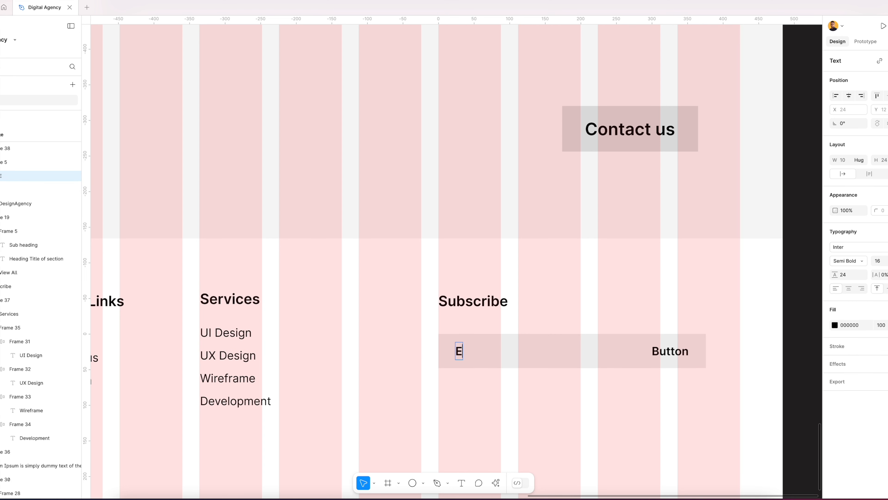
left_click(559, 324)
key("shift+g")
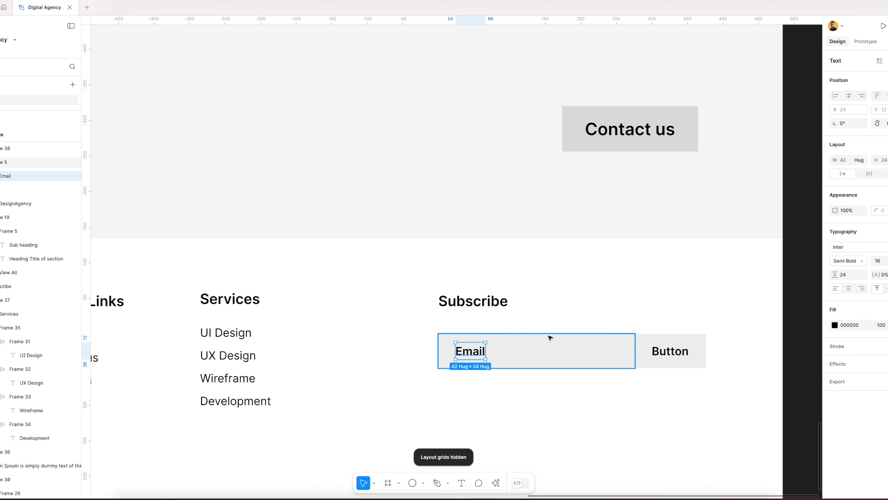
Give the Email frame a 1 px inside stroke in EEEEEE and a white FFFFFF fill.
left_click(558, 327)
left_click(557, 364)
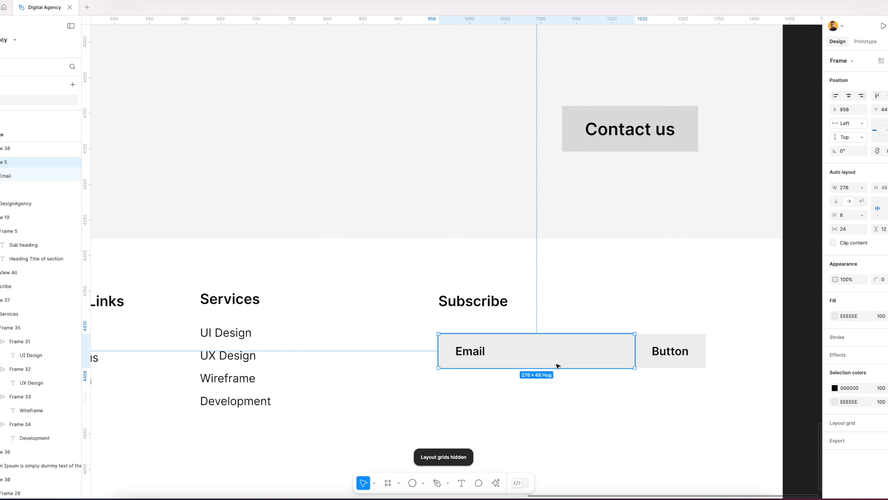
left_click(852, 333)
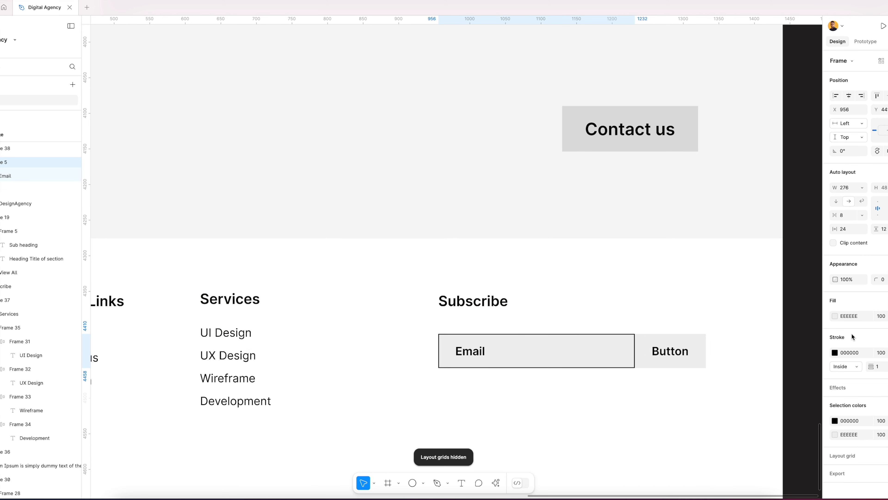
left_click(855, 318)
type("fff")
key("Return")
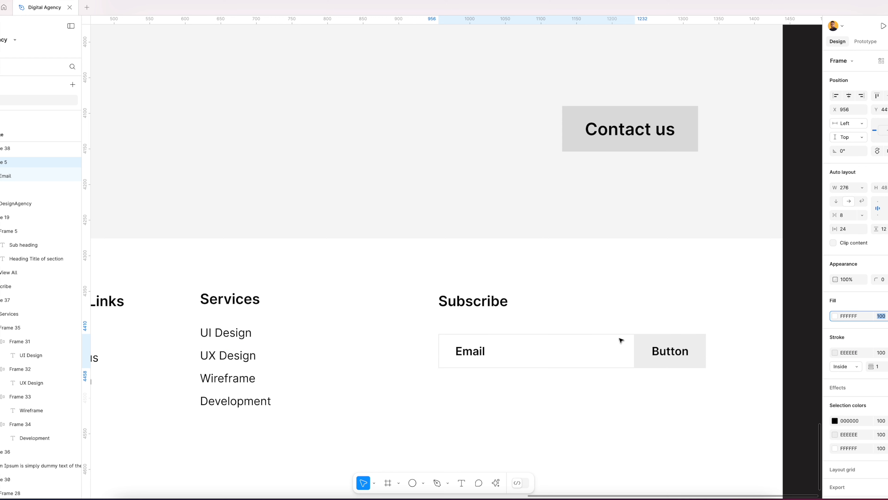
key("Escape")
Move the remaining button directly beneath the Email field and widen the field to 312 to meet the grid column edge.
left_click(680, 363)
left_click_drag(680, 363, 487, 393)
key("ctrl+g")
key("Escape")
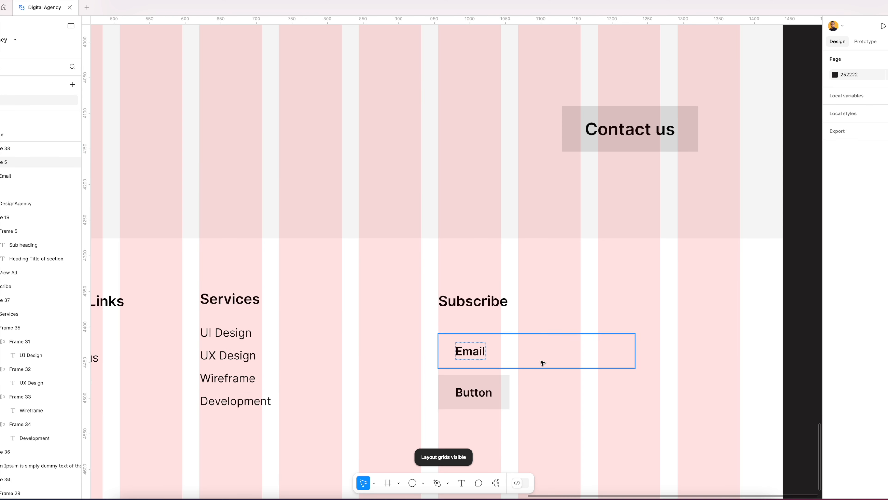
left_click(541, 362)
left_click_drag(635, 348, 660, 348)
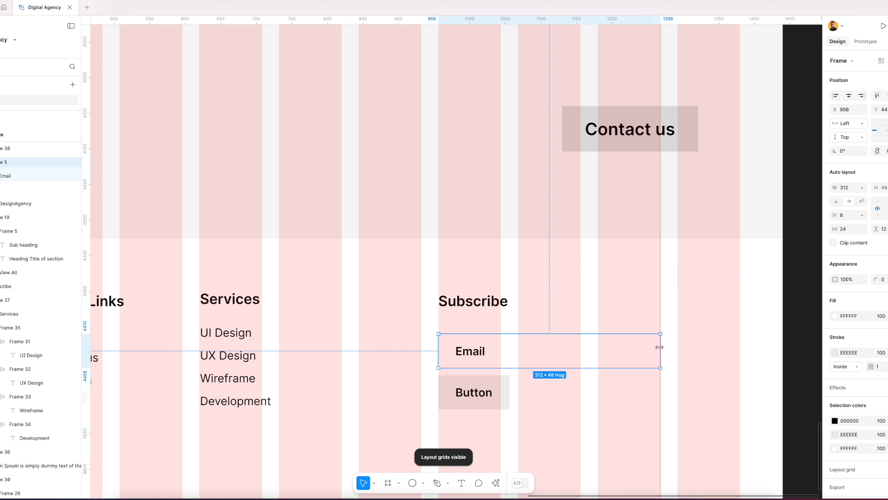
key("Escape")
Change the text of the button below the Email field to "Submit".
left_click(468, 391)
double_click(480, 393)
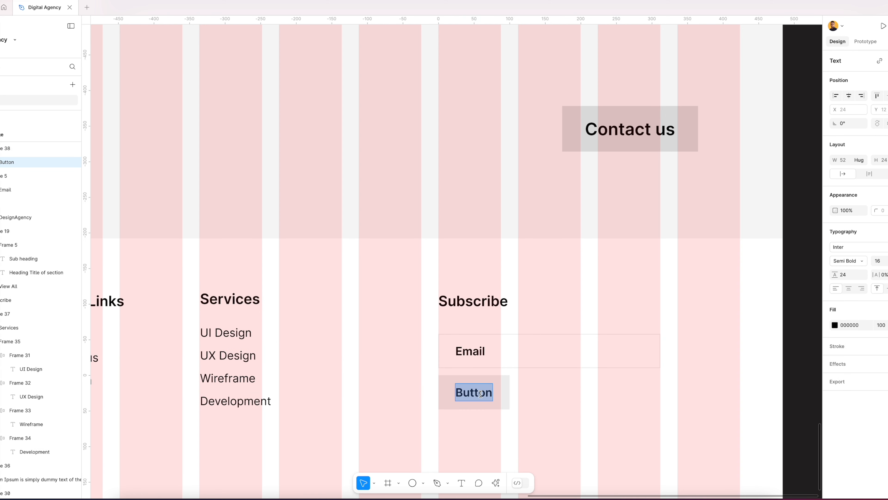
type("Submi")
key("Escape")
scroll(565, 393, "down", 5)
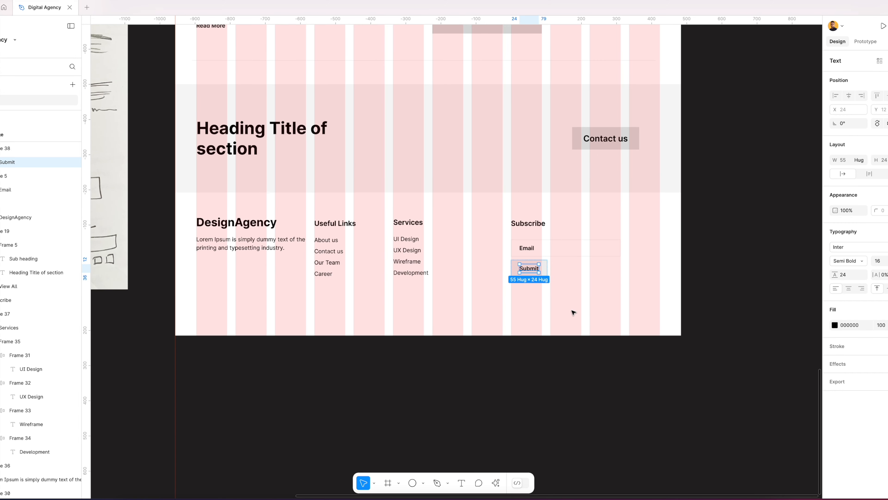
left_click(574, 313)
Hide the layout grid and place a copy of the footer's Lorem Ipsum description under the "Subscribe" heading.
key("shift+g")
scroll(571, 280, "up", 5)
left_click_drag(549, 337, 517, 277)
left_click(535, 361)
left_click(152, 281)
left_click_drag(153, 282, 549, 274, "alt")
Move the Email field and Submit button down together to clear the copied description.
left_click(546, 303)
left_click(544, 287)
left_click(529, 311, "shift")
left_click_drag(527, 308, 528, 326, "shift")
left_click(579, 364)
Shorten the Subscribe description to one line by deleting "printing and typesetting industry.".
left_click(578, 274)
double_click(605, 275)
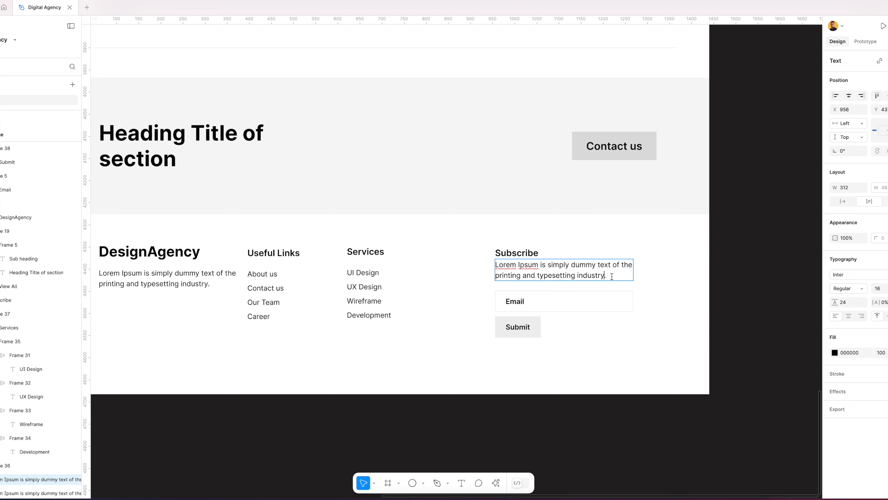
left_click_drag(612, 276, 493, 279)
key("BackSpace")
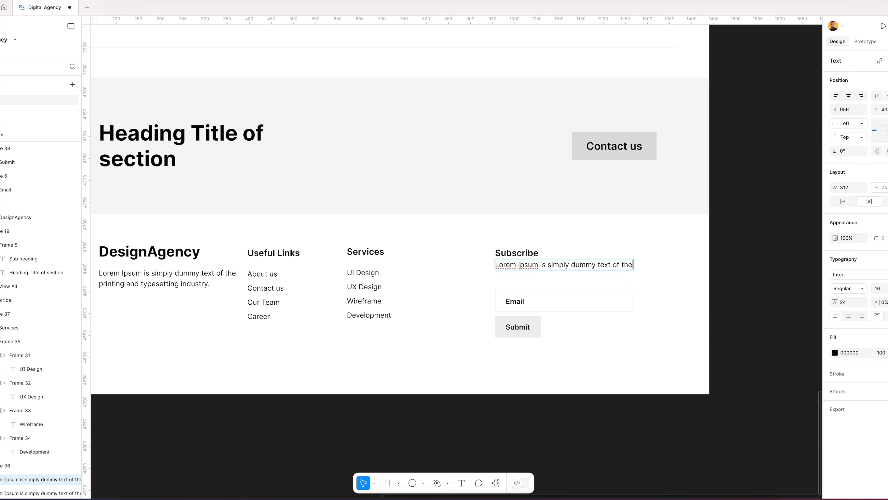
Lower the Subscribe description slightly and move the Email field and Submit button up closer beneath it.
key("Escape")
left_click_drag(522, 263, 522, 266)
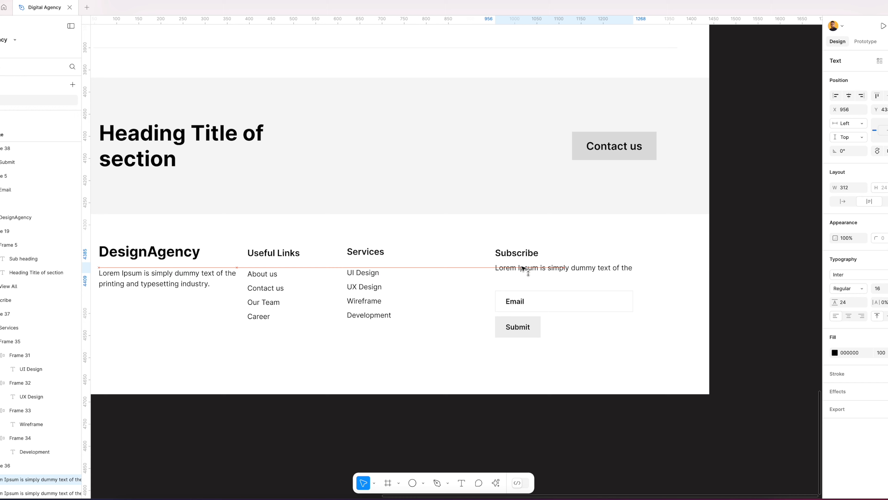
left_click(545, 256)
scroll(538, 321, "down", 3)
left_click_drag(579, 318, 514, 335)
left_click_drag(544, 338, 544, 332)
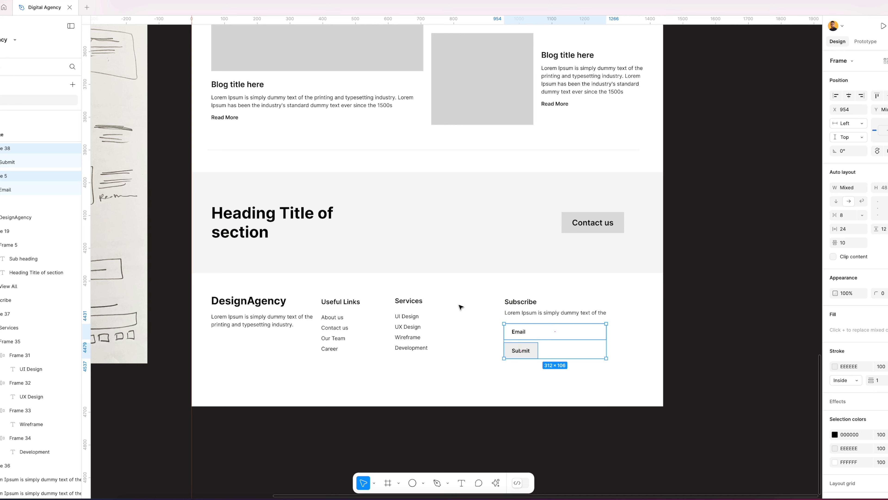
Show the layout grid and shift the footer's Services and Useful Links columns to the right.
key("ctrl+g")
left_click(413, 340)
left_click_drag(416, 336, 436, 336)
left_click(336, 359)
left_click(339, 332)
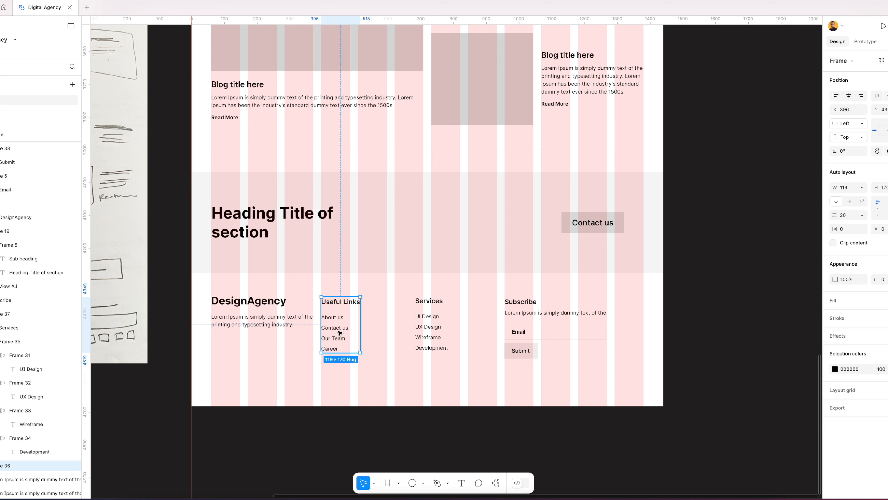
left_click_drag(350, 331, 358, 331)
Wrap the Email field and Submit button in one auto layout, and the Subscribe heading and description in another.
left_click_drag(493, 298, 523, 313)
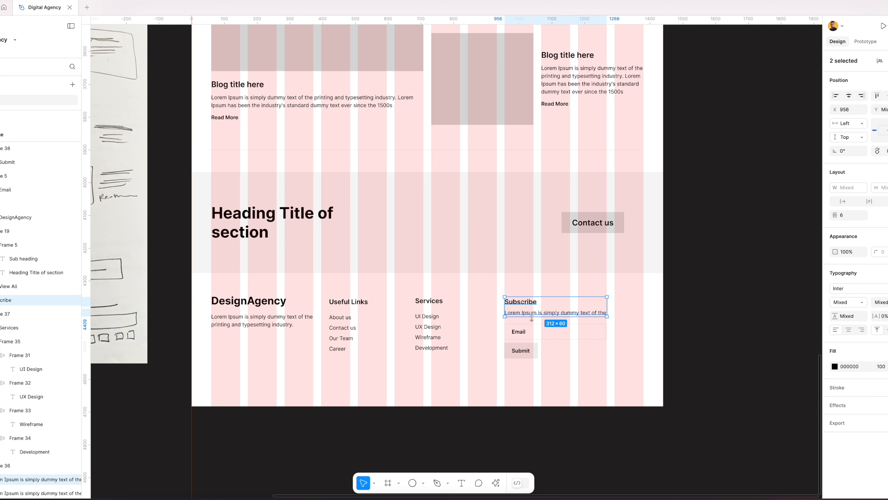
left_click_drag(543, 371, 524, 335)
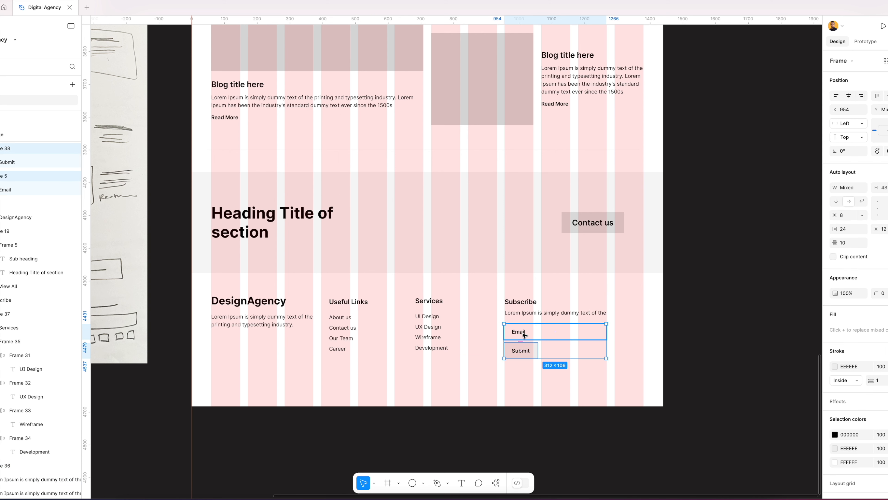
key("shift+a")
left_click(534, 312)
left_click(531, 302, "shift")
key("shift+a")
Combine the two Subscribe groups into a vertical auto layout with a gap of 24.
left_click_drag(480, 303, 532, 369)
key("shift+a")
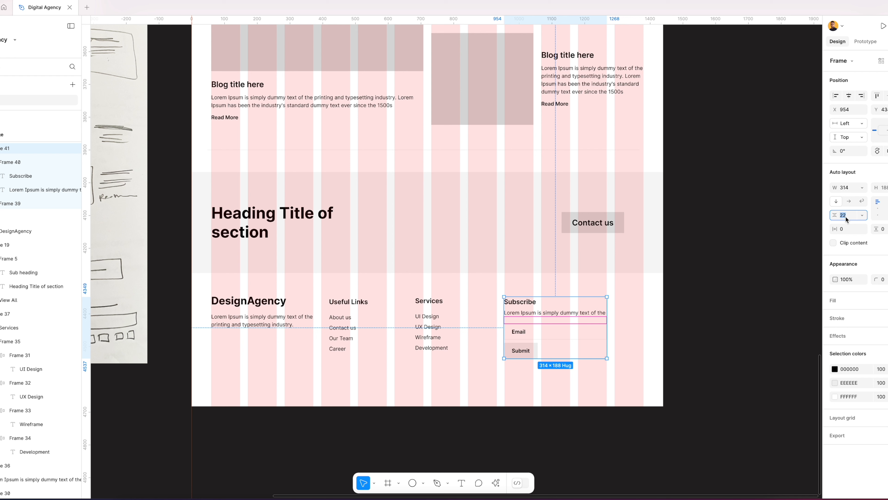
left_click(626, 308)
Align the Subscribe column's left edge at X 956 and widen it to 424, reaching the last grid column.
left_click_drag(566, 328, 604, 332)
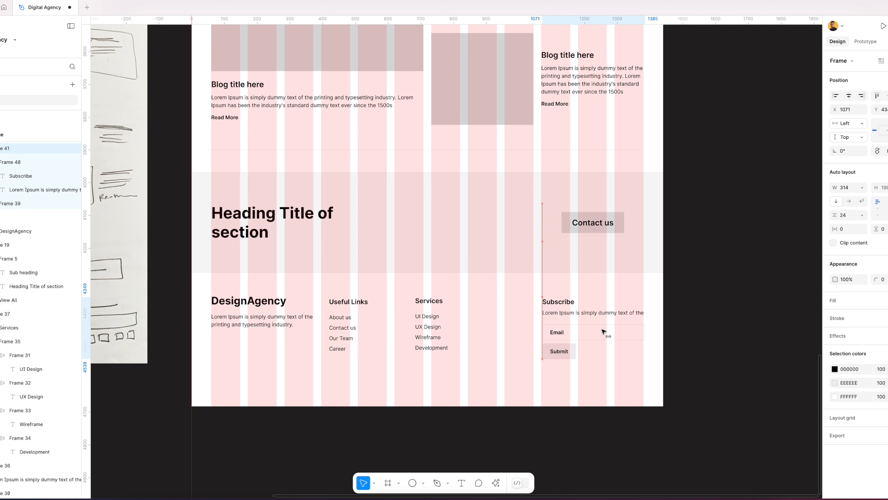
key("ctrl+z")
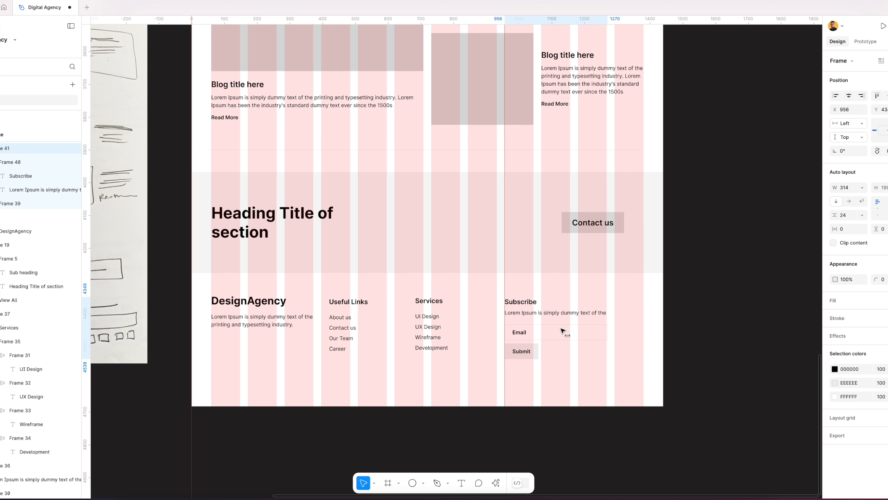
left_click_drag(629, 324, 644, 324)
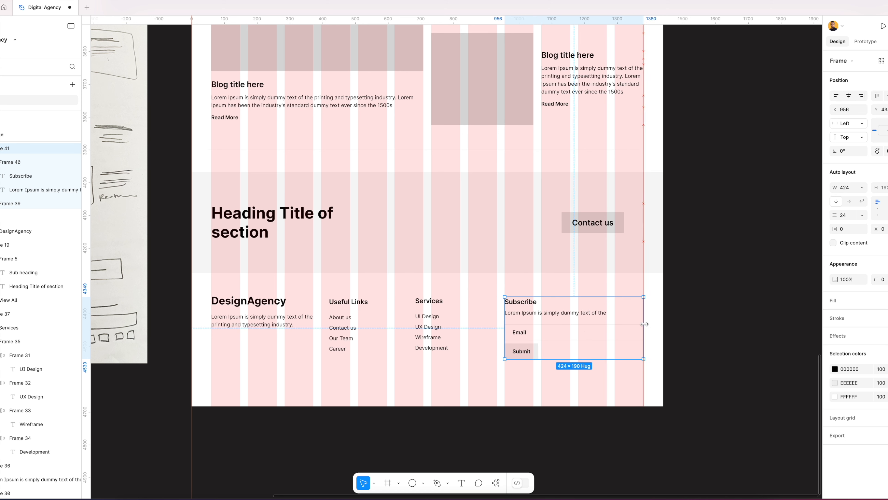
left_click(651, 325)
Combine the Useful Links, Services and Subscribe columns into a horizontal auto layout and narrow it to 872 from the left.
left_click(433, 325)
left_click(344, 325, "shift")
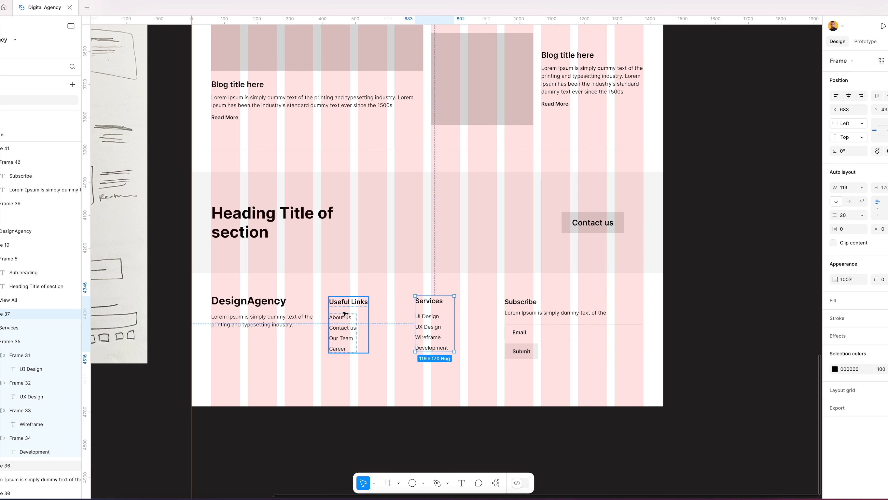
left_click(560, 319, "shift")
key("shift+a")
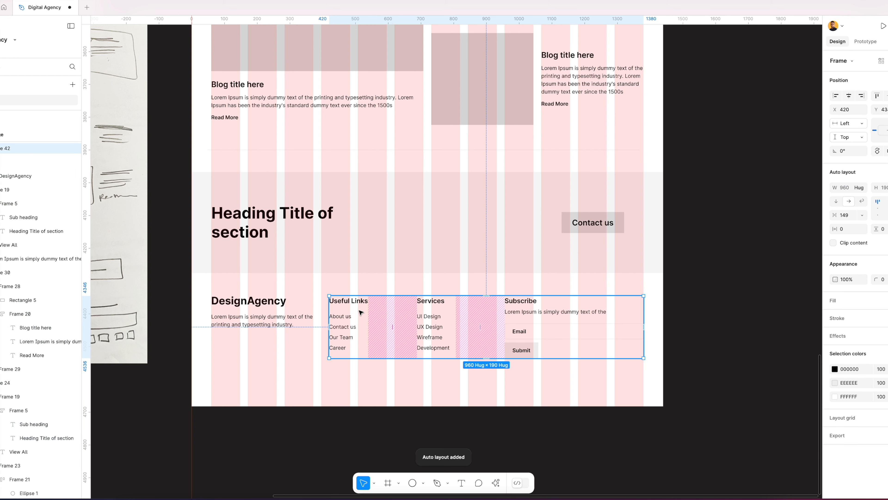
left_click_drag(329, 310, 358, 308)
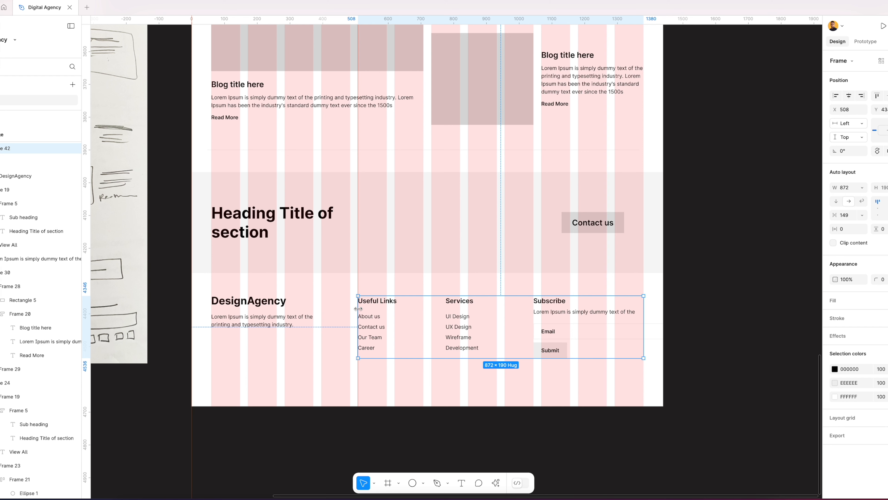
Wrap the footer's DesignAgency logo and its description in an auto layout.
left_click(275, 322)
left_click(274, 302, "shift")
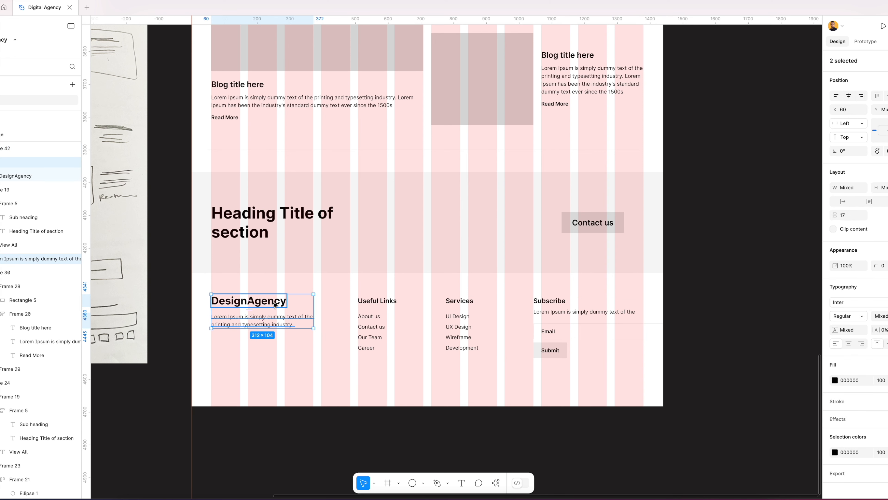
key("shift+a")
key("shift+g")
key("Escape")
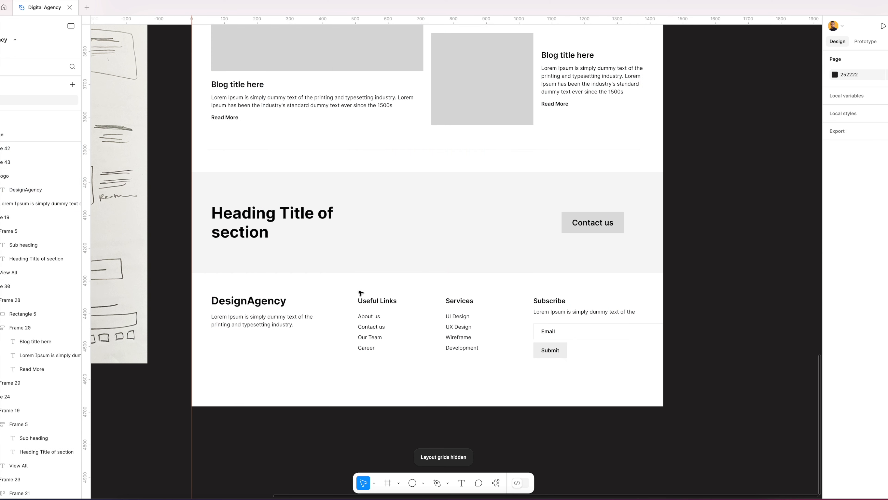
key("shift+g")
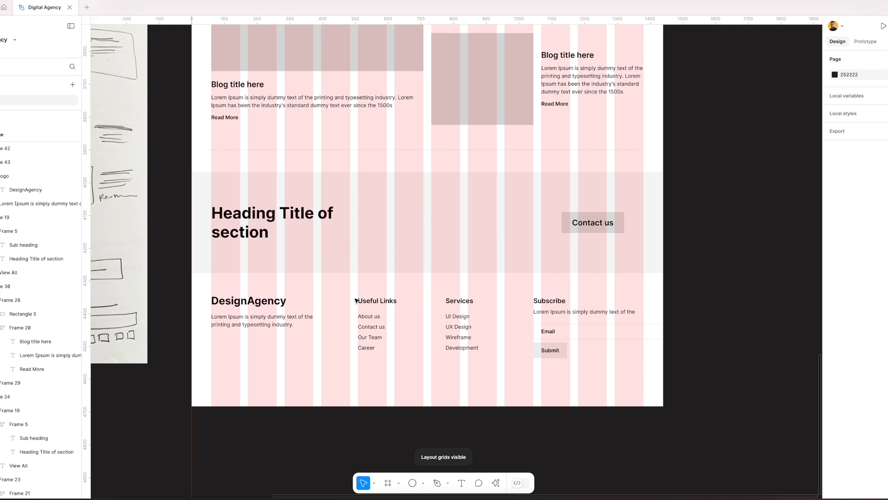
Combine the logo block and the three footer columns in one horizontal auto layout, hide the layout grid, and top-align the contents.
left_click(387, 303)
left_click(275, 316, "shift")
key("shift+a")
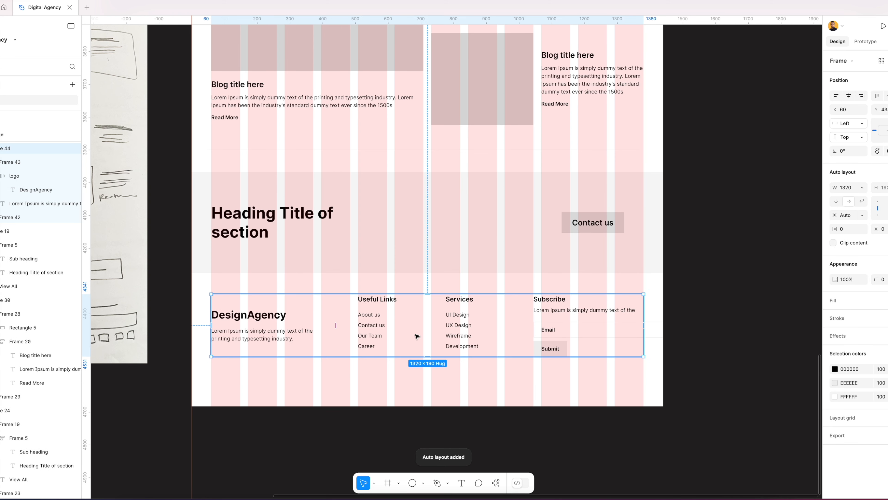
key("shift+g")
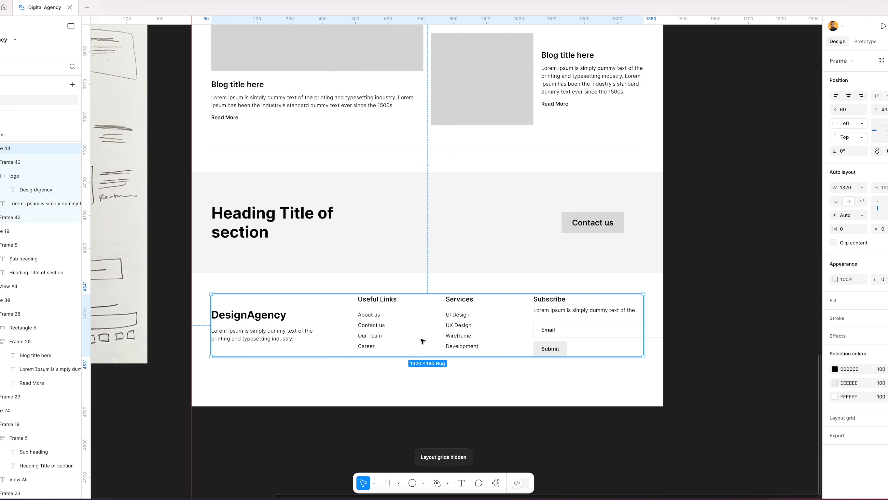
key("alt+w")
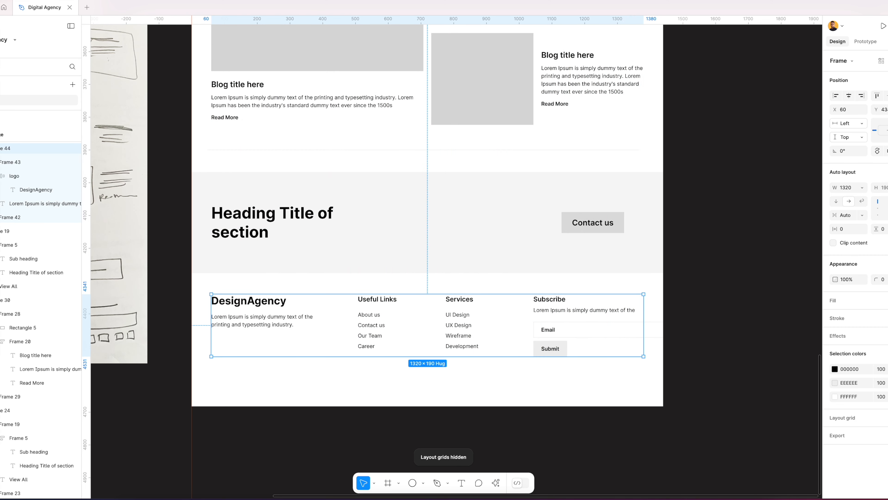
Show the layout grid and set the Subscribe column's width to fill its container.
left_click(416, 390)
key("shift+g")
scroll(564, 345, "up", 3)
left_click_drag(392, 327, 424, 328)
double_click(606, 313)
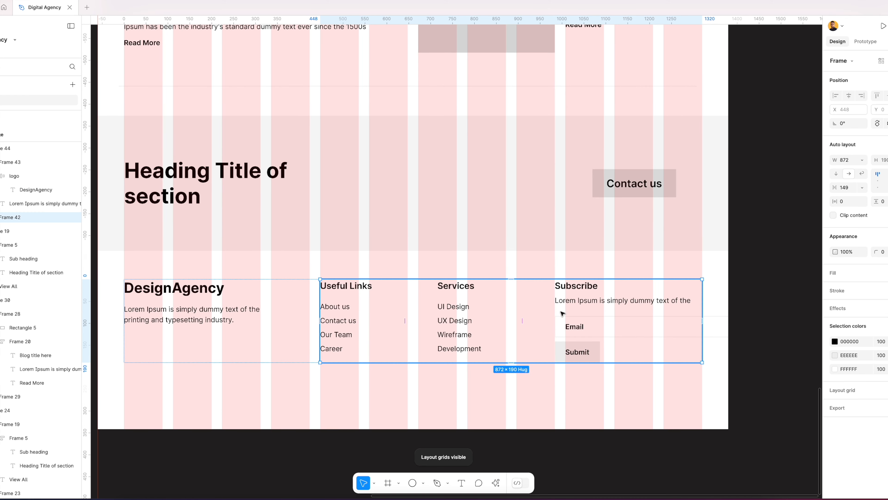
double_click(581, 307)
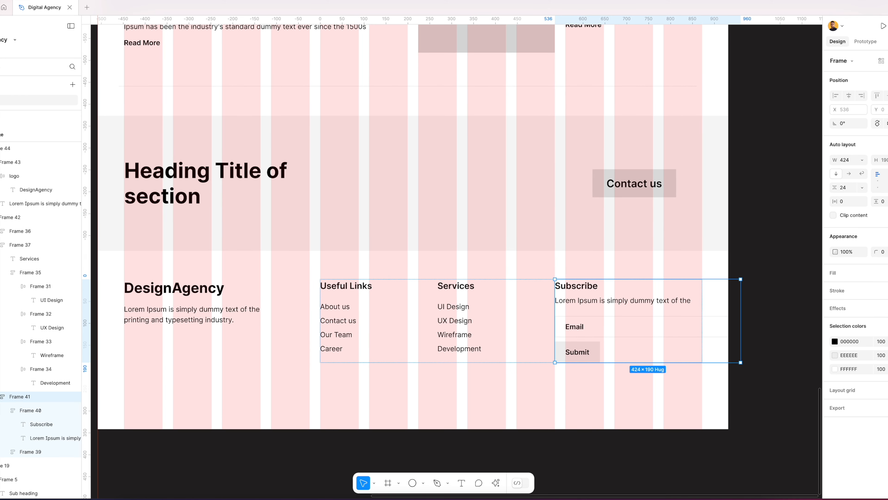
left_click(864, 161)
left_click(853, 180)
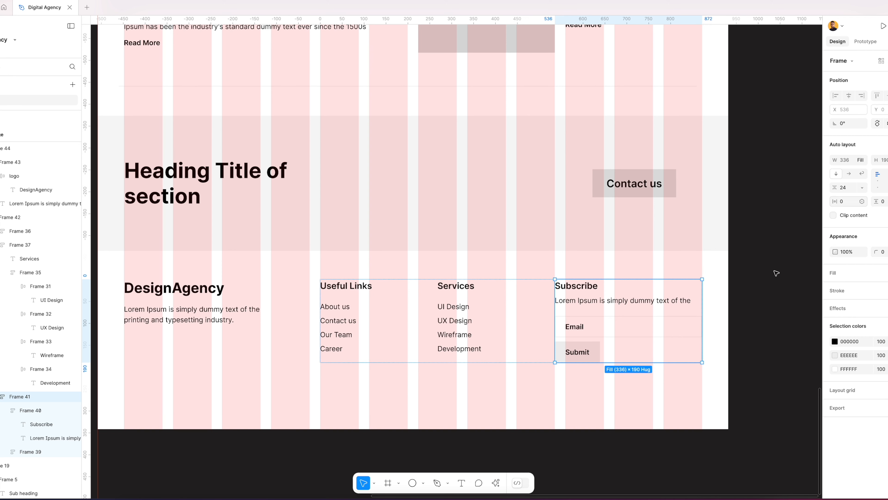
Check the footer's alignment with the layout grid shown and hidden, and compare its contents with the paper sketch.
left_click(675, 381)
double_click(674, 329)
double_click(674, 329)
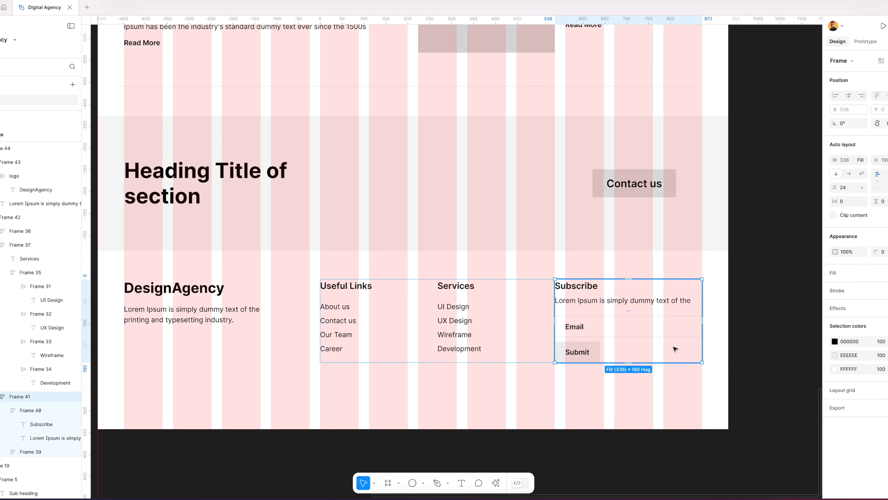
left_click(667, 384)
key("ctrl+shift+4")
left_click(530, 344)
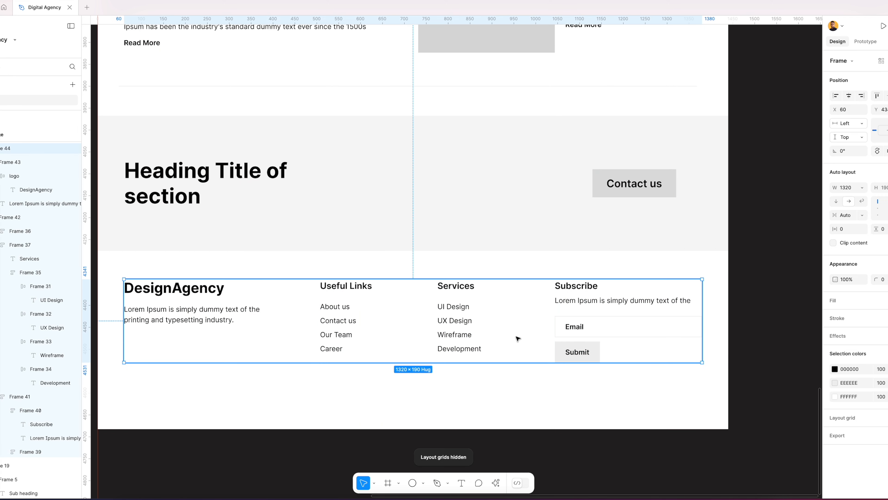
left_click(493, 392)
key("ctrl+shift+4")
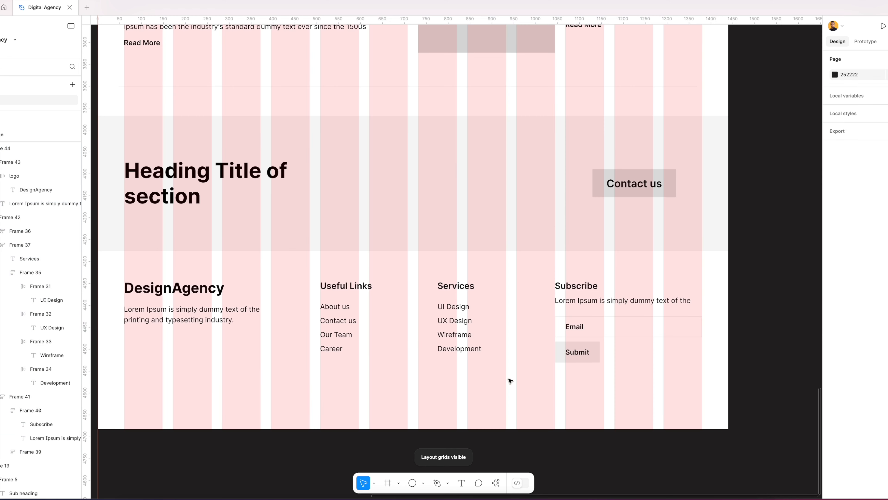
scroll(509, 377, "down", 5)
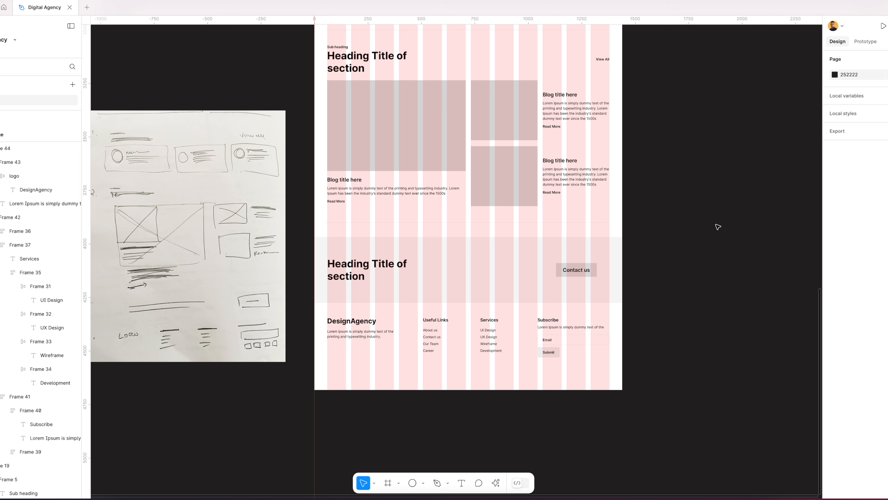
key("ctrl+shift+4")
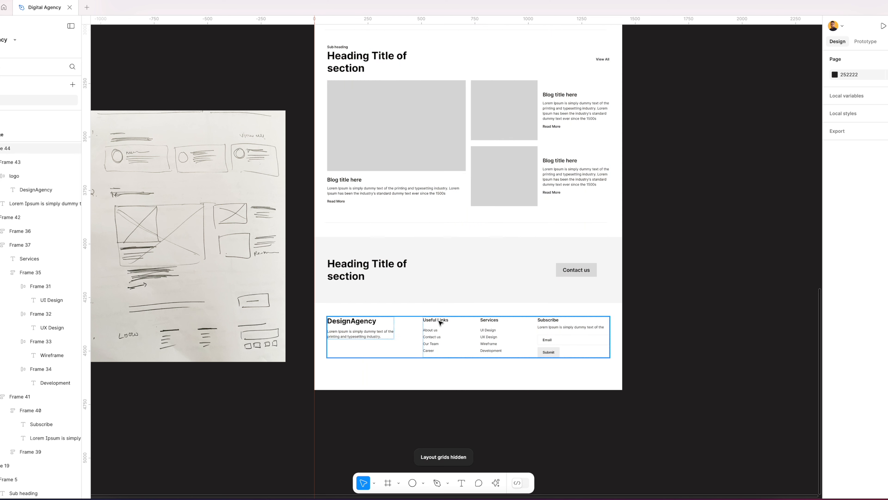
left_click(462, 339)
left_click(684, 304)
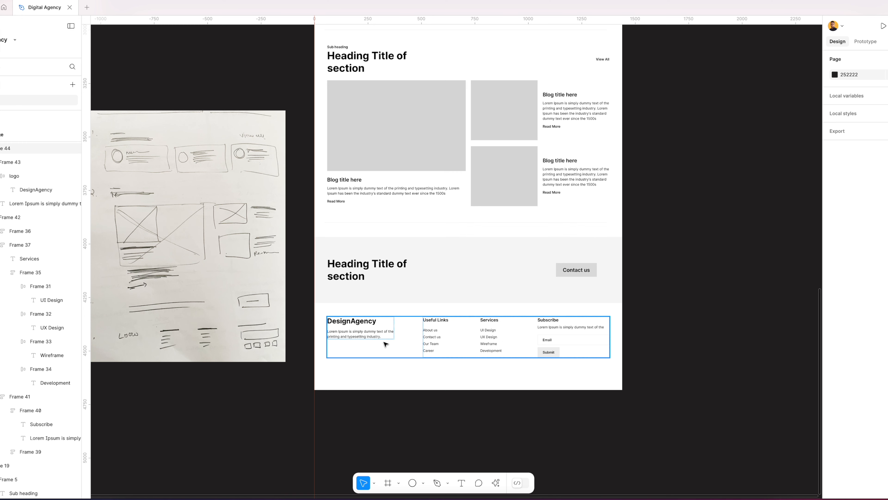
scroll(255, 349, "up", 5)
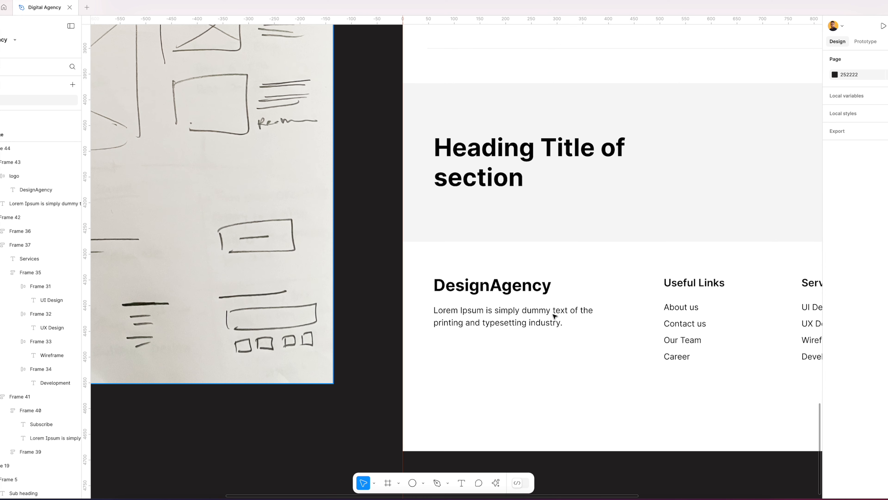
scroll(563, 313, "down", 6)
Switch to Chrome, search for "getbootstrap" in a new tab, and open the Bootstrap Icons site.
left_click(604, 498)
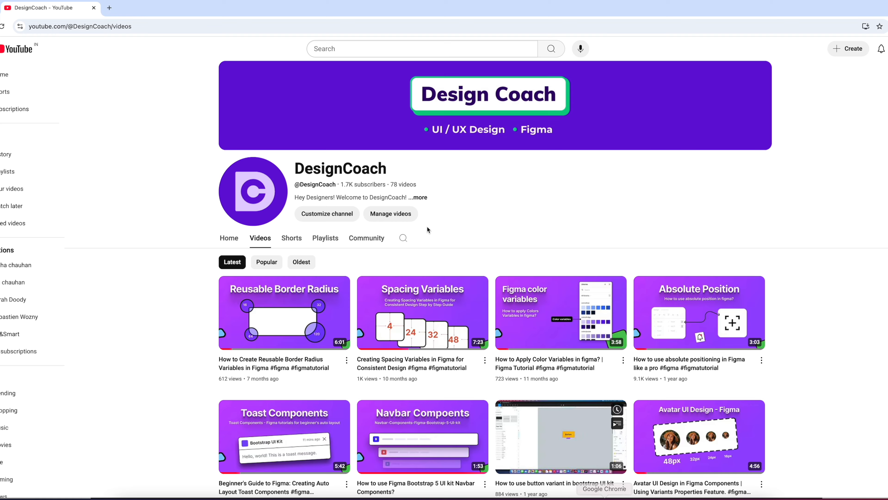
key("ctrl+t")
type("getboo")
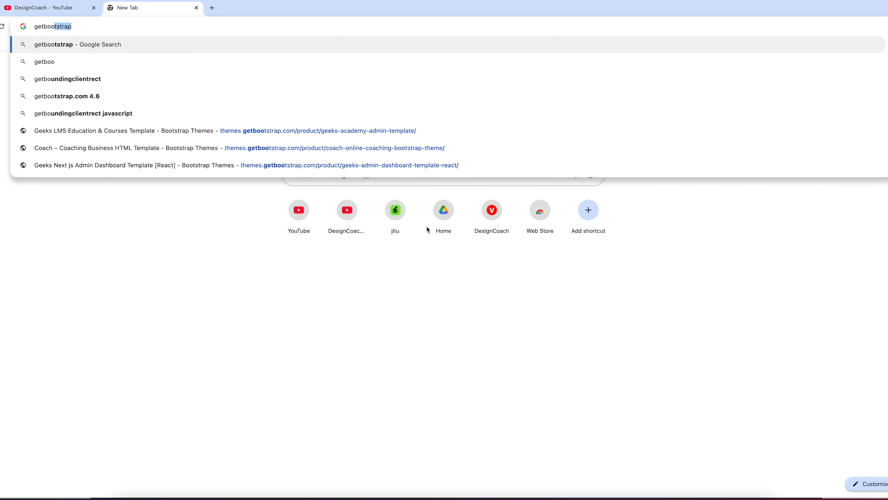
key("Return")
left_click(143, 132)
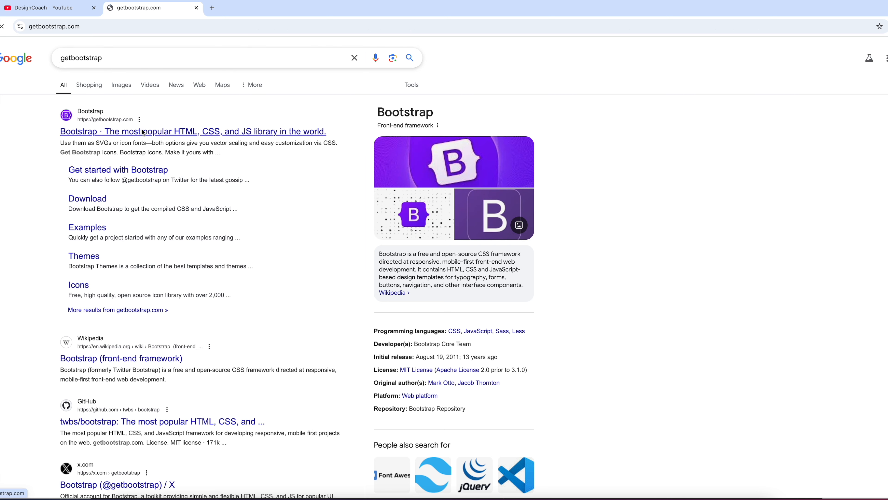
left_click(257, 56)
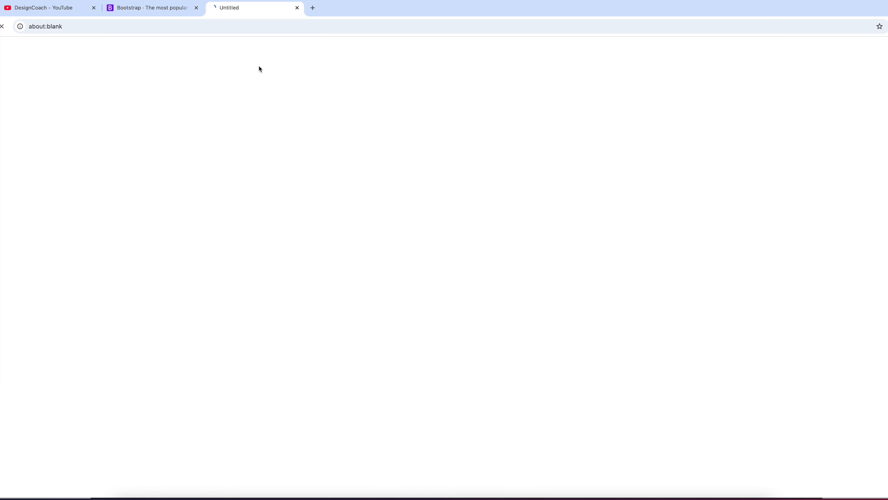
Filter the Bootstrap icons for "face", open the facebook icon, and switch back to the Digital Agency footer in Figma.
left_click(658, 400)
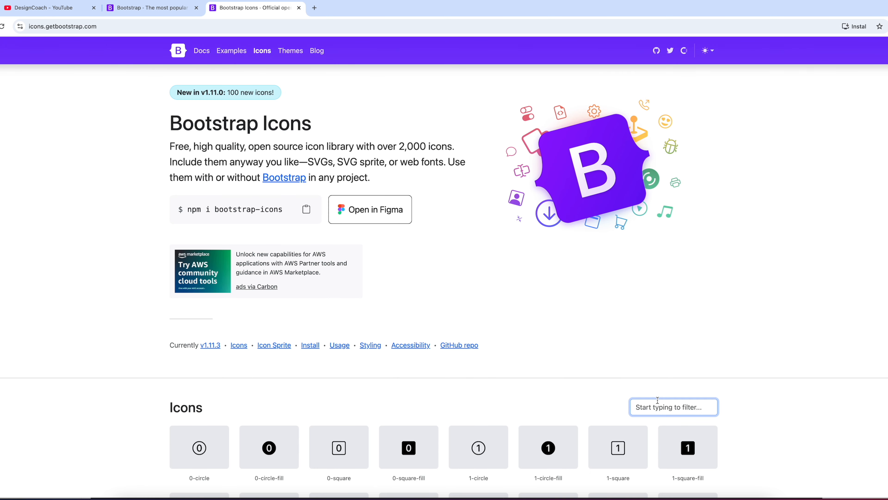
scroll(552, 350, "down", 3)
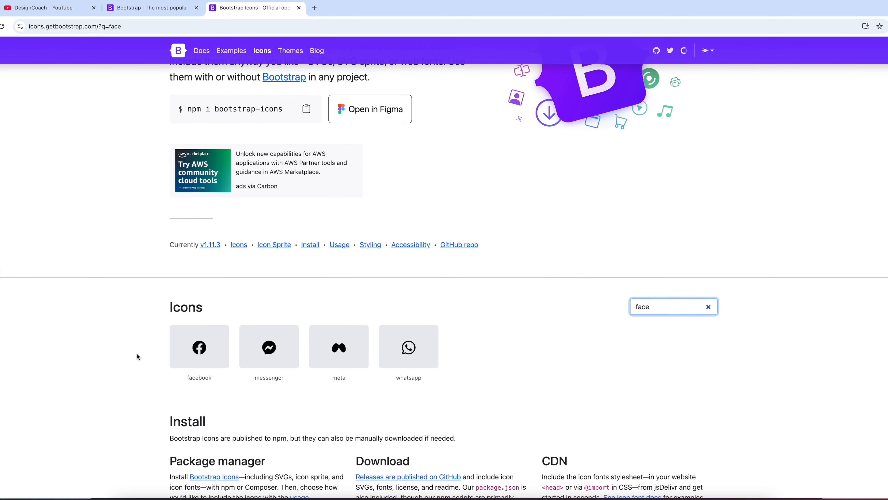
left_click(207, 346)
left_click(712, 424)
left_click(581, 498)
scroll(575, 330, "up", 5)
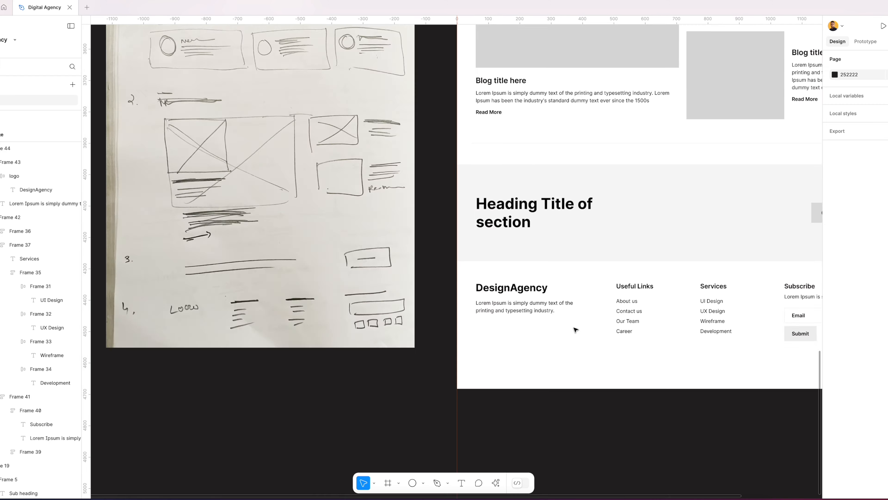
Paste the copied facebook icon into the footer's DesignAgency column, below the description text.
scroll(575, 330, "up", 3)
left_click(484, 287)
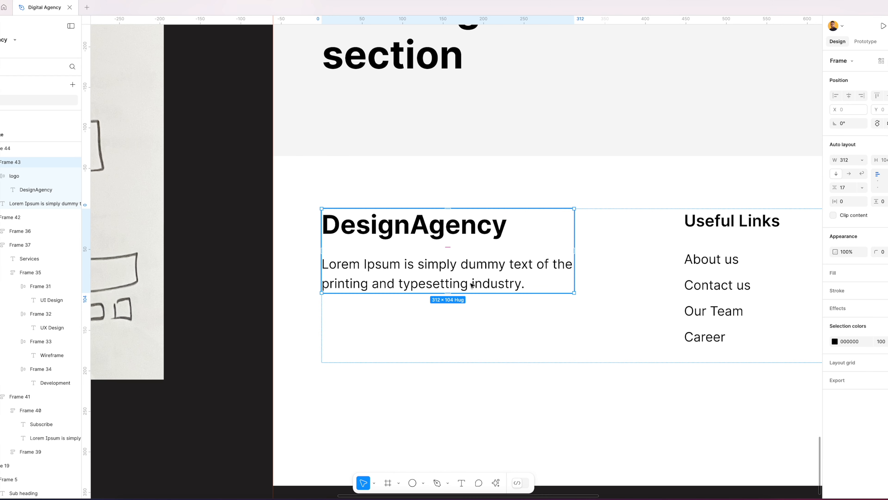
double_click(427, 262)
key("super+v")
In Chrome, filter the Bootstrap icons for "twit", copy the twitter-x SVG code, and paste it below the facebook icon in Figma.
key("super+Tab")
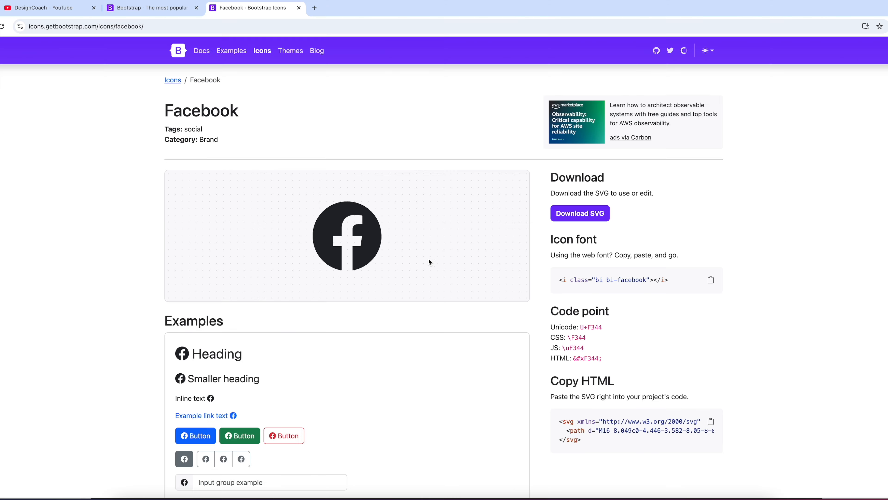
left_click(263, 52)
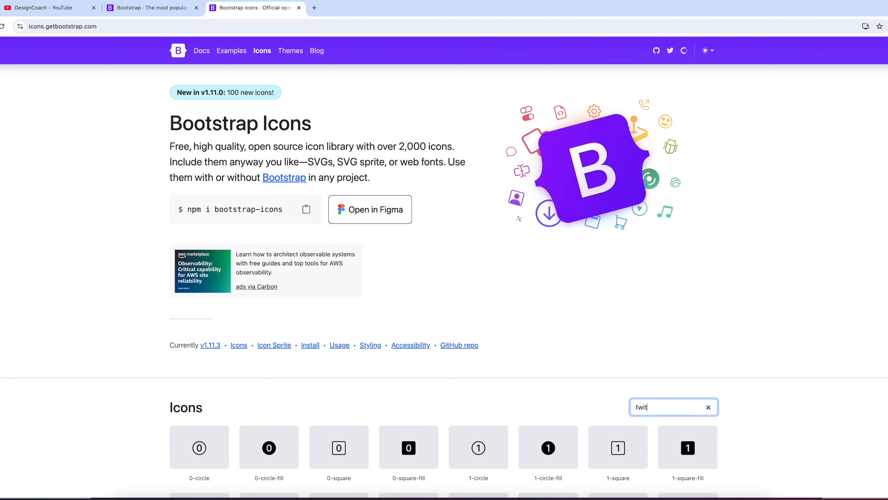
scroll(584, 329, "down", 2)
left_click(346, 399)
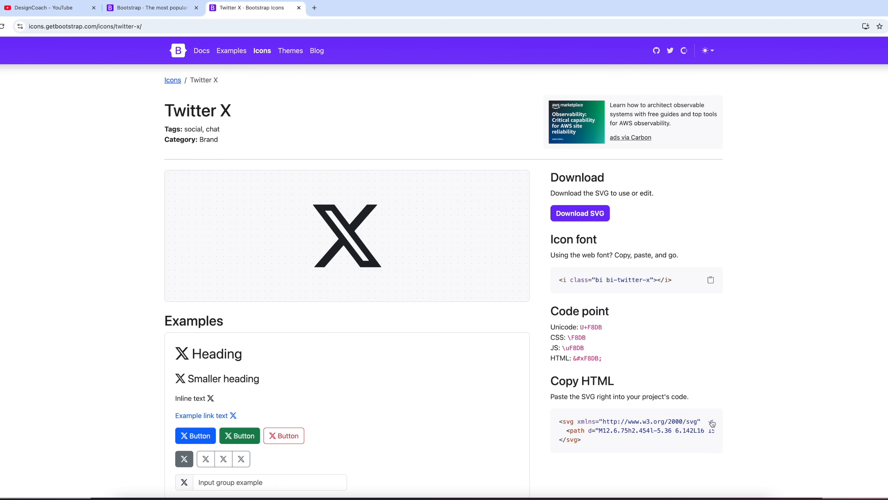
key("super+Tab")
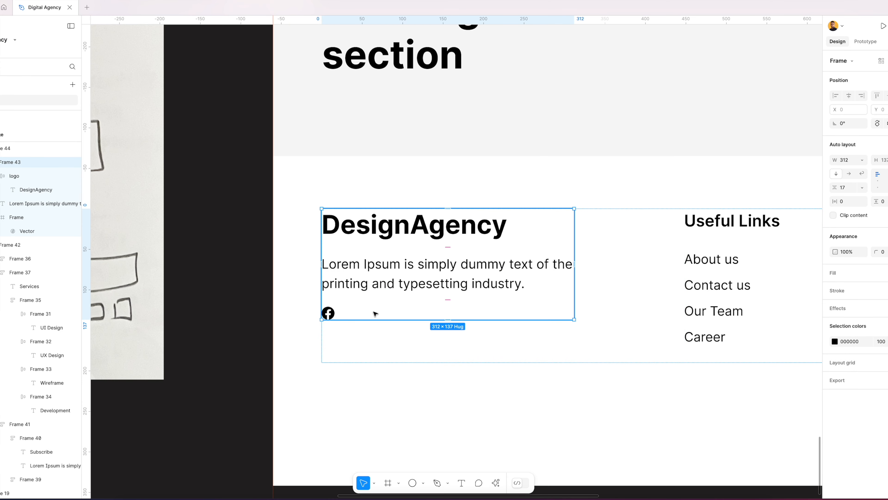
key("super+v")
In Chrome, filter the Bootstrap icons for "linked", copy the linkedin SVG code, and paste it into the DesignAgency column in Figma.
key("super+Tab")
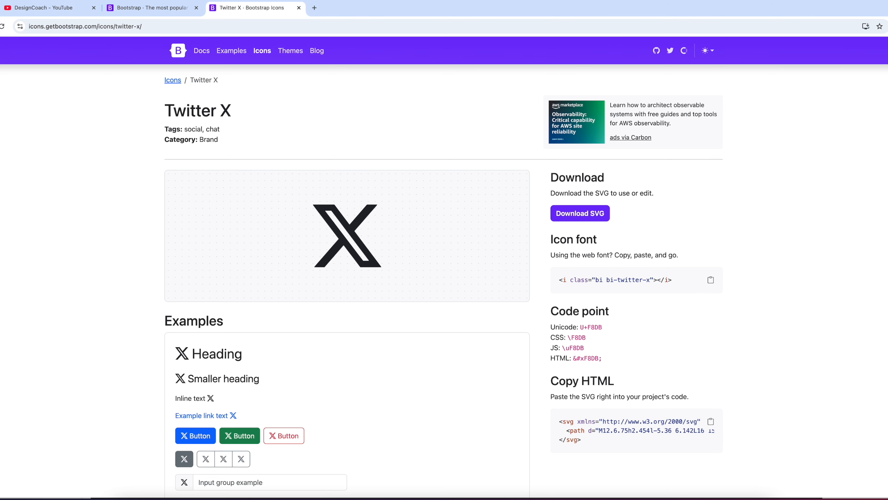
key("alt+Left")
double_click(655, 350)
type("linked")
left_click(199, 397)
left_click(711, 422)
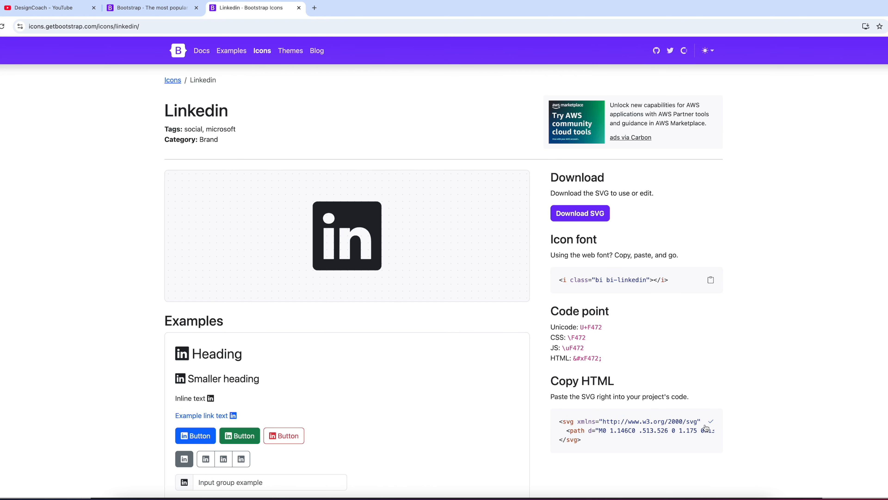
key("super+Tab")
left_click(374, 338)
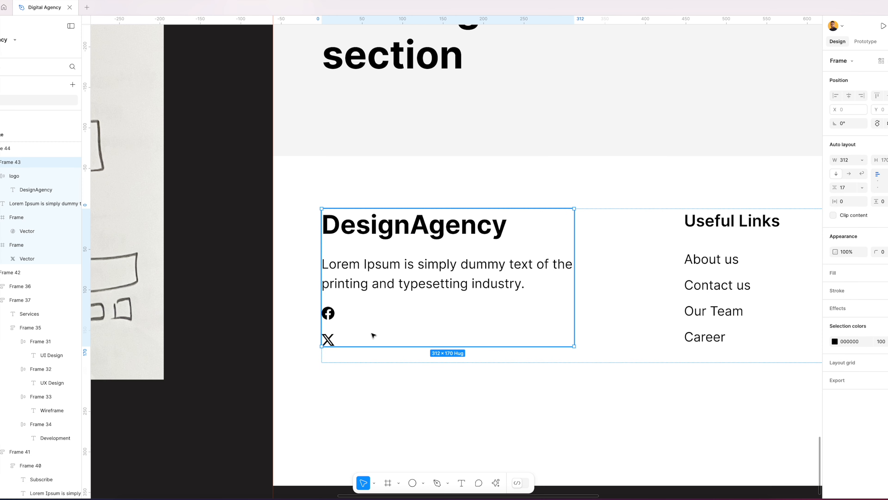
key("super+v")
In Chrome, filter the Bootstrap icons for "inst", copy the instagram SVG code, and paste it below the linkedin icon in Figma.
key("super+Tab")
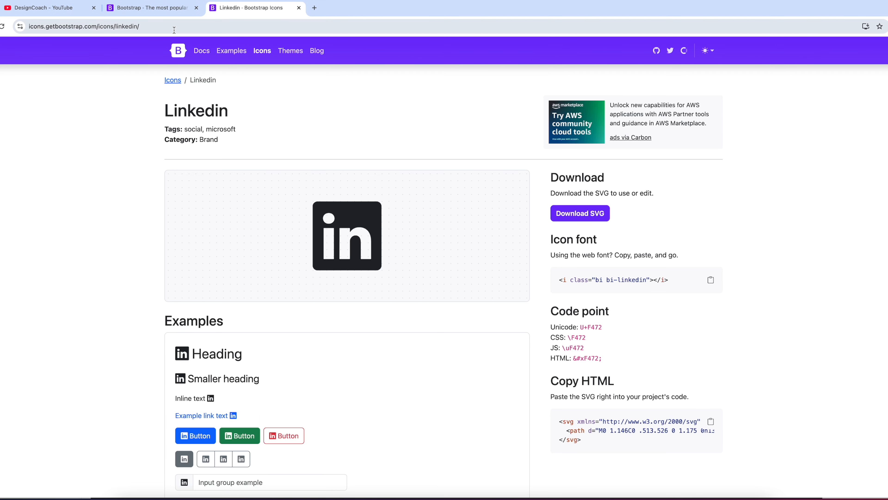
left_click(0, 26)
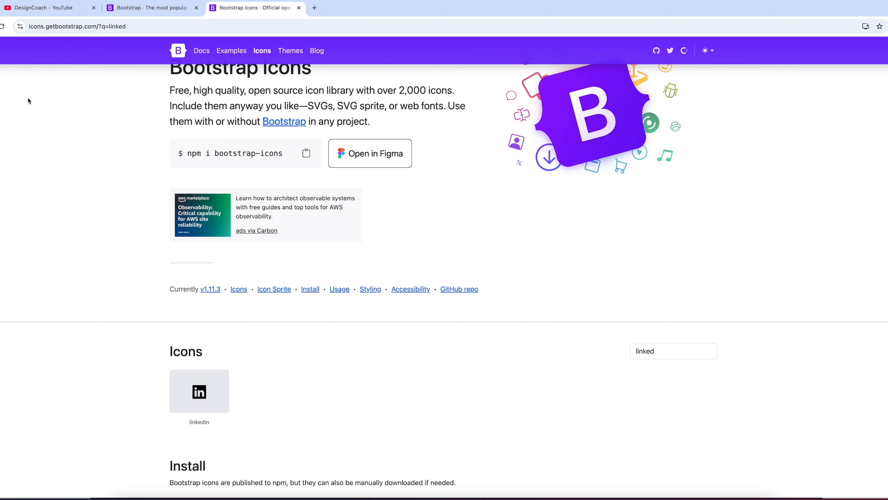
left_click(659, 351)
double_click(659, 351)
type("inst")
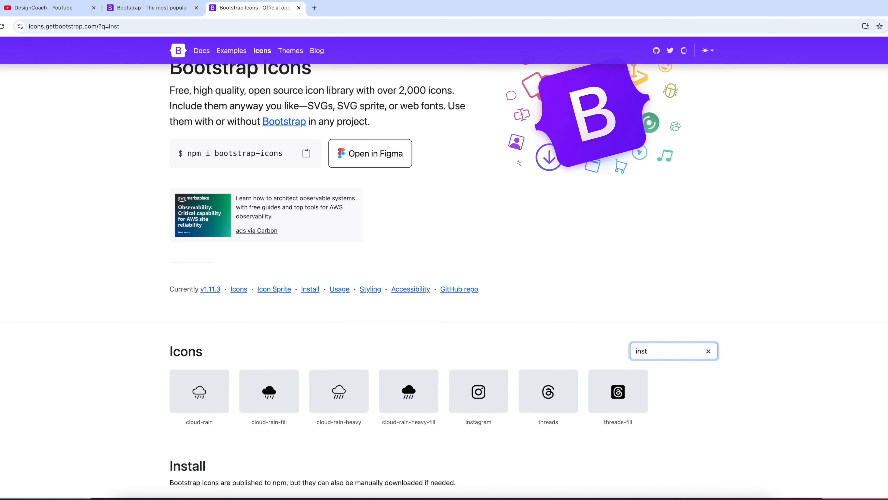
left_click(478, 391)
left_click(710, 421)
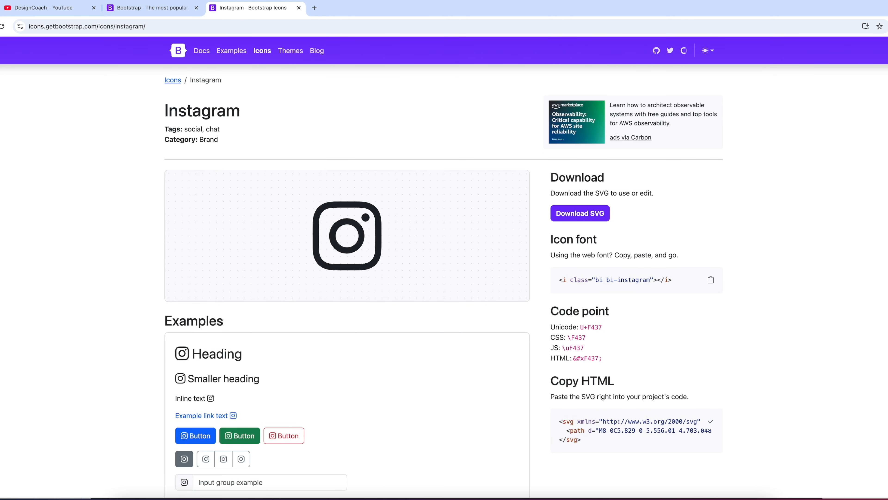
key("super+Tab")
left_click(373, 329)
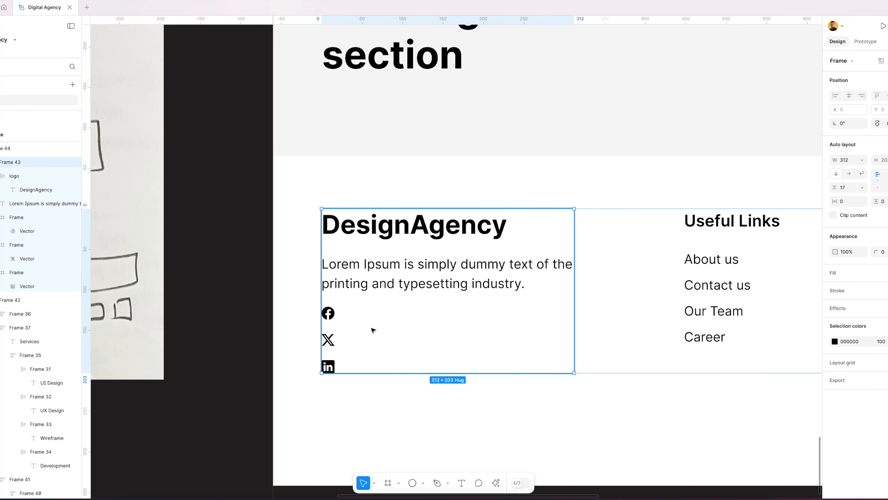
key("ctrl+v")
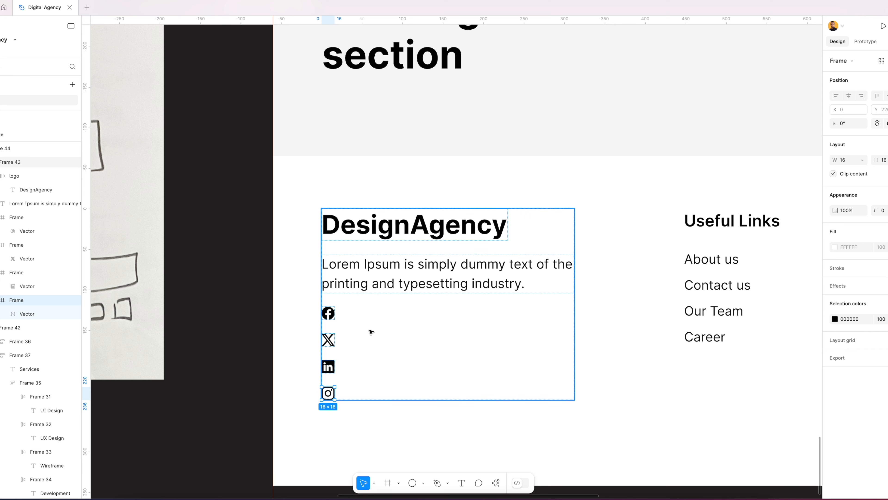
Group the four social icons in an auto layout and arrange them in a horizontal row.
left_click(331, 367, "shift")
left_click(331, 338, "shift")
left_click(328, 319, "shift")
left_click(328, 320, "shift")
key("shift+a")
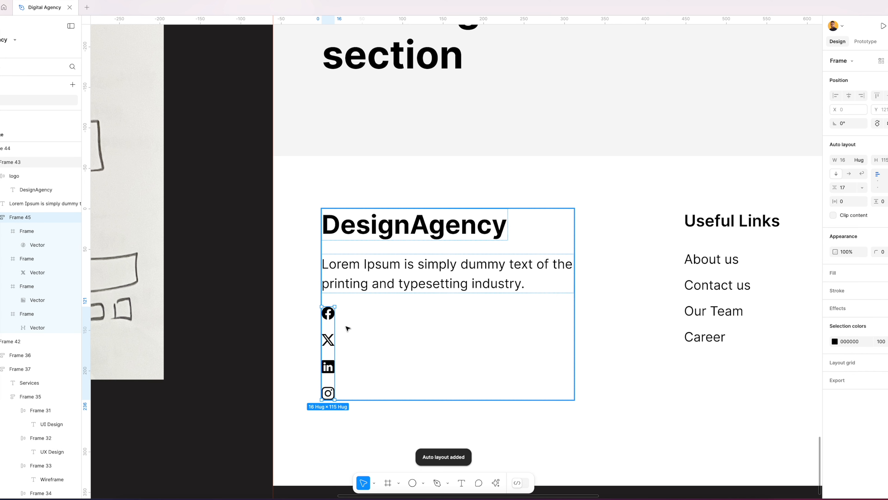
left_click(849, 173)
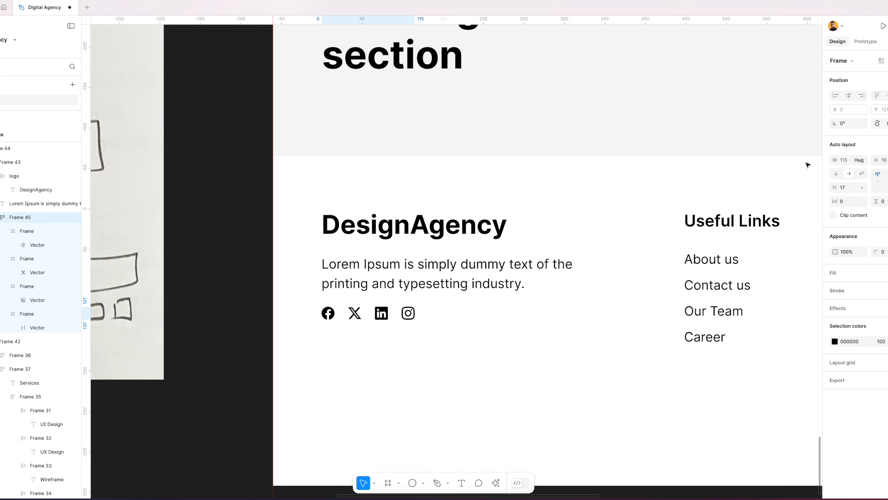
left_click(466, 313)
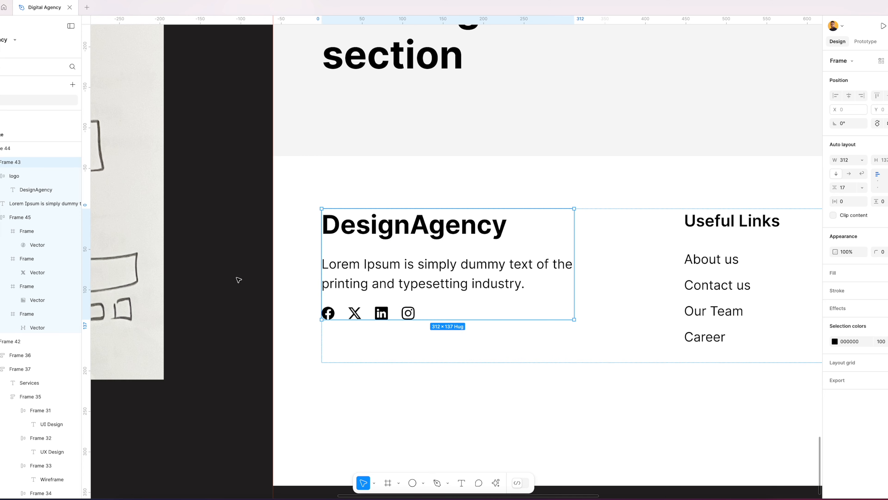
left_click(237, 281)
Check the footer's spacing to the Contact us section and nudge the whole footer frame down 7 px.
scroll(449, 309, "down", 5)
scroll(451, 311, "down", 1)
left_click_drag(688, 307, 547, 352)
left_click(516, 325)
key("alt")
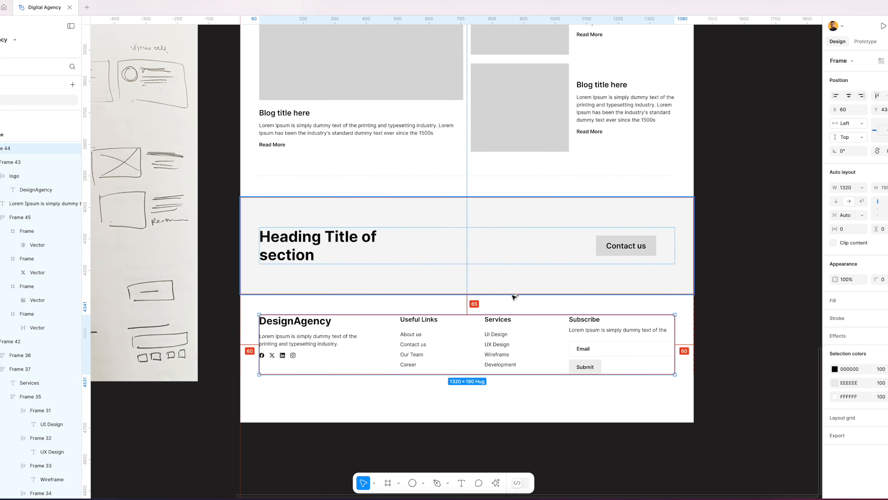
key("Down")
key("Down")
key("Down")
key("Down")
key("Down")
key("Down")
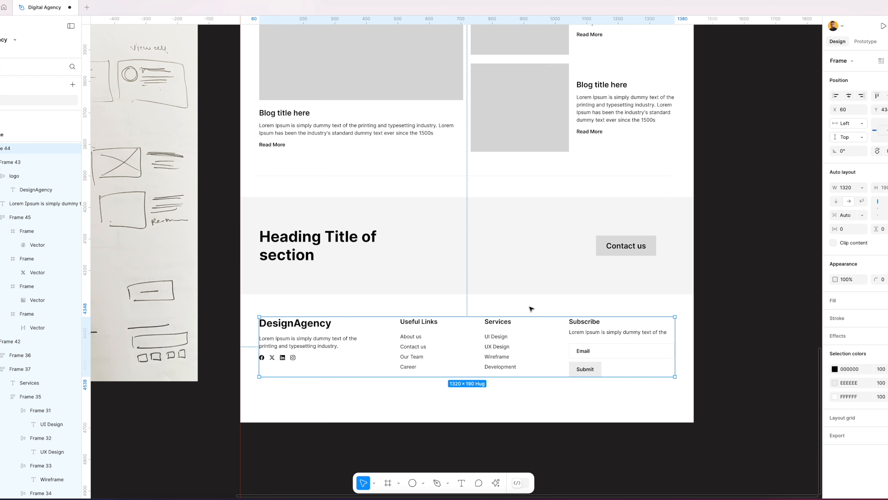
Review the complete Homepage wireframe beside the two paper sketches.
scroll(537, 307, "down", 3)
scroll(539, 308, "down", 3)
scroll(614, 244, "up", 5)
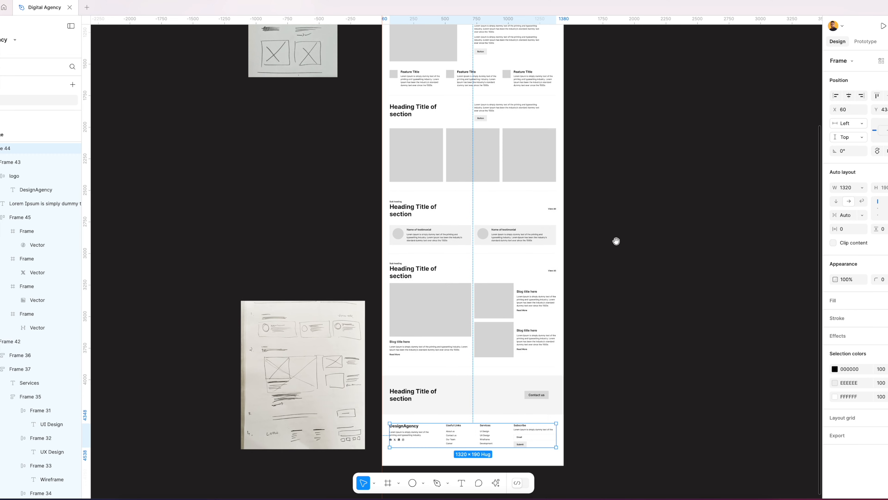
scroll(616, 219, "down", 5)
left_click_drag(626, 162, 606, 185)
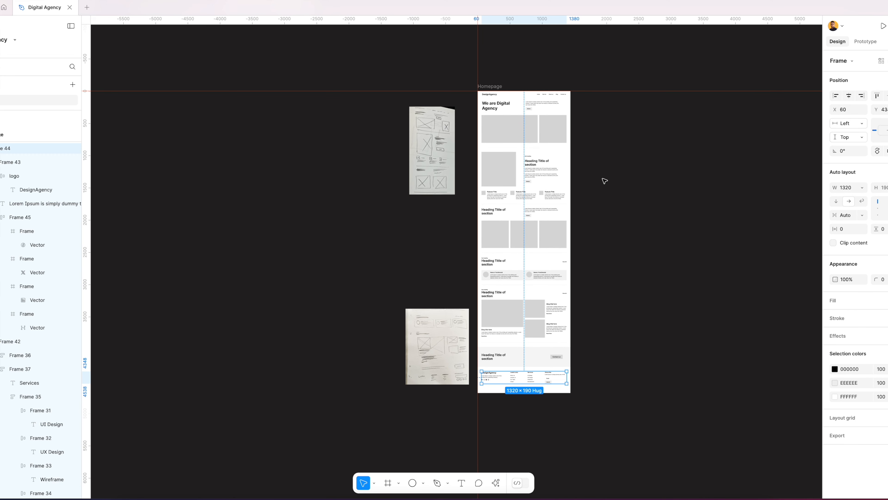